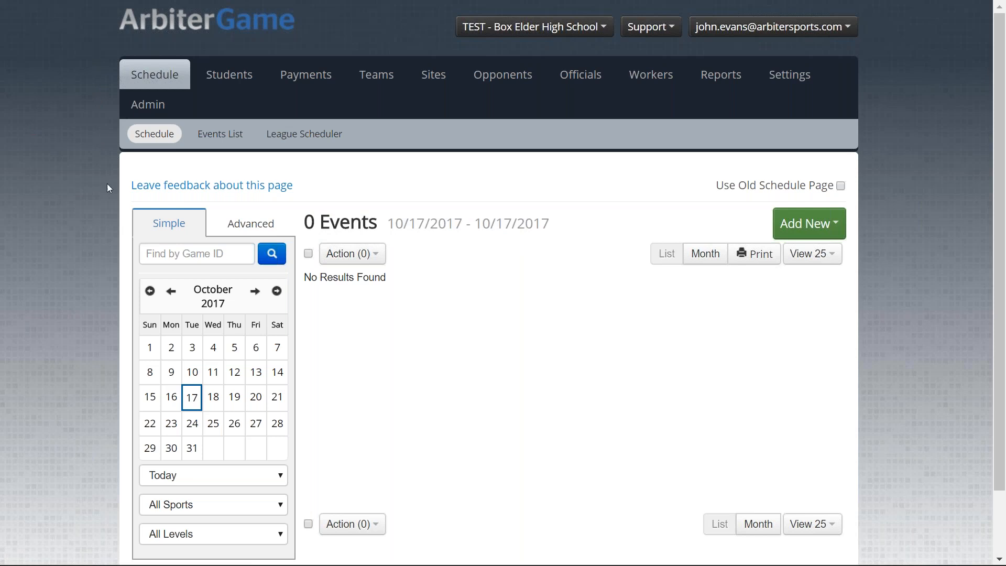
- View the schedule for other dates in October 2017 and return to October 17
{"action": "left_click", "coordinate": [192, 398]}
{"action": "left_click", "coordinate": [233, 394]}
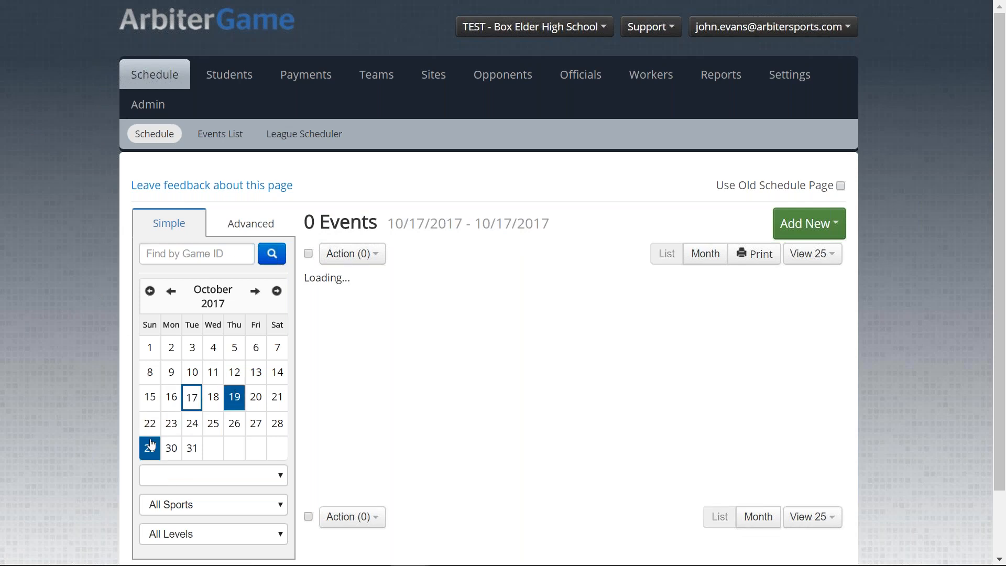
{"action": "left_click", "coordinate": [189, 395]}
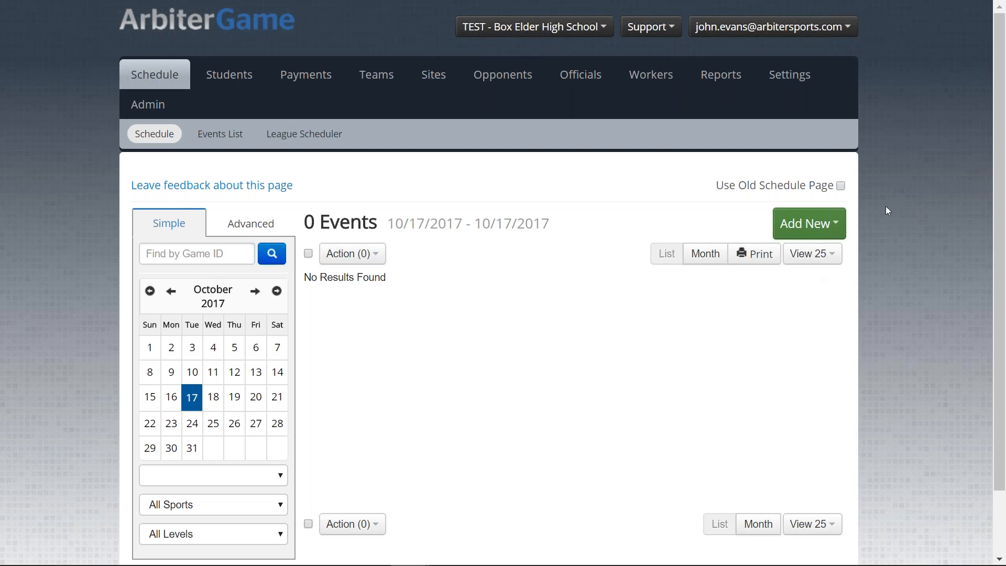
- Start creating a new game from the schedule, leaving the optional common name blank
{"action": "left_click", "coordinate": [810, 225]}
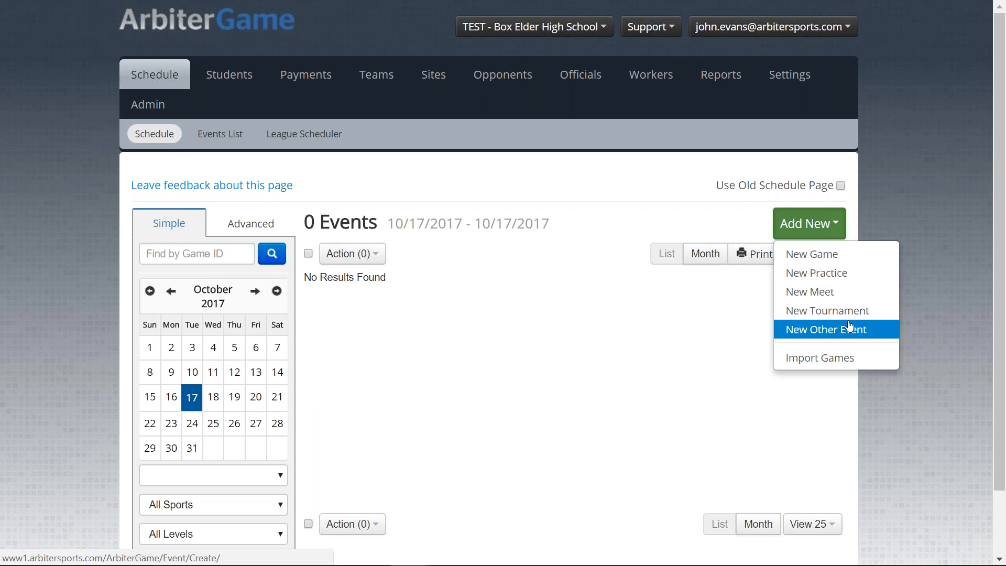
{"action": "left_click", "coordinate": [836, 260]}
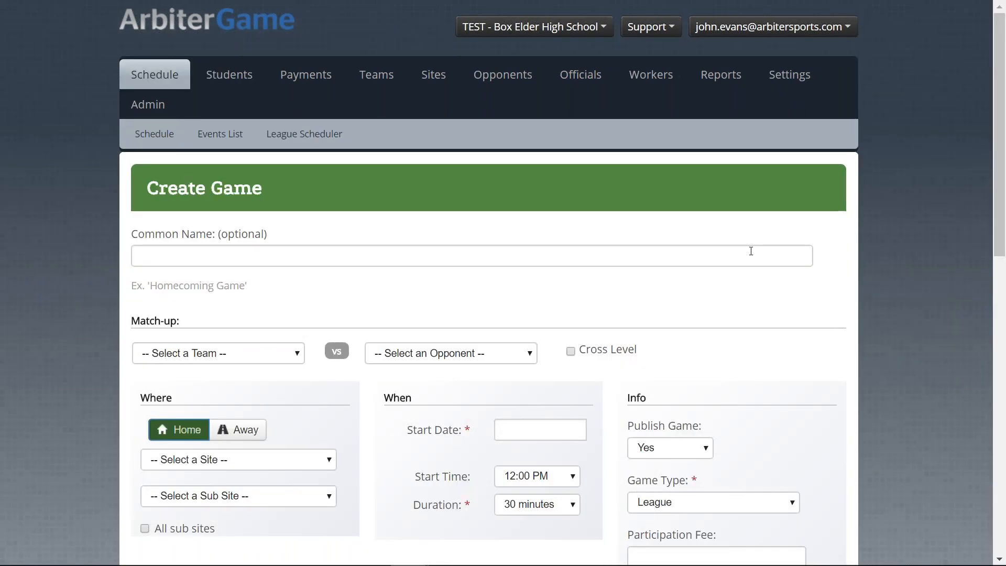
{"action": "left_click", "coordinate": [285, 250]}
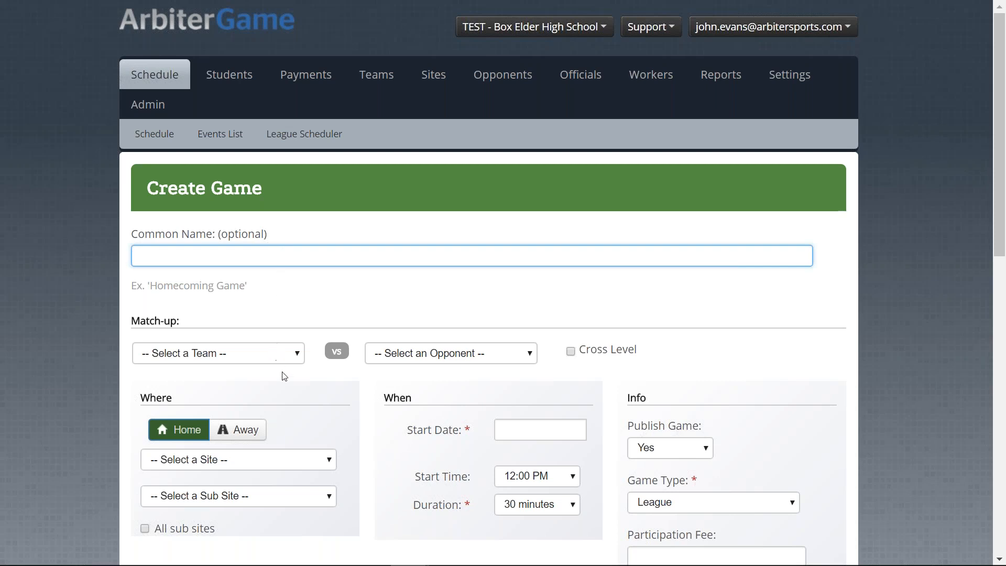
{"action": "left_click", "coordinate": [314, 385]}
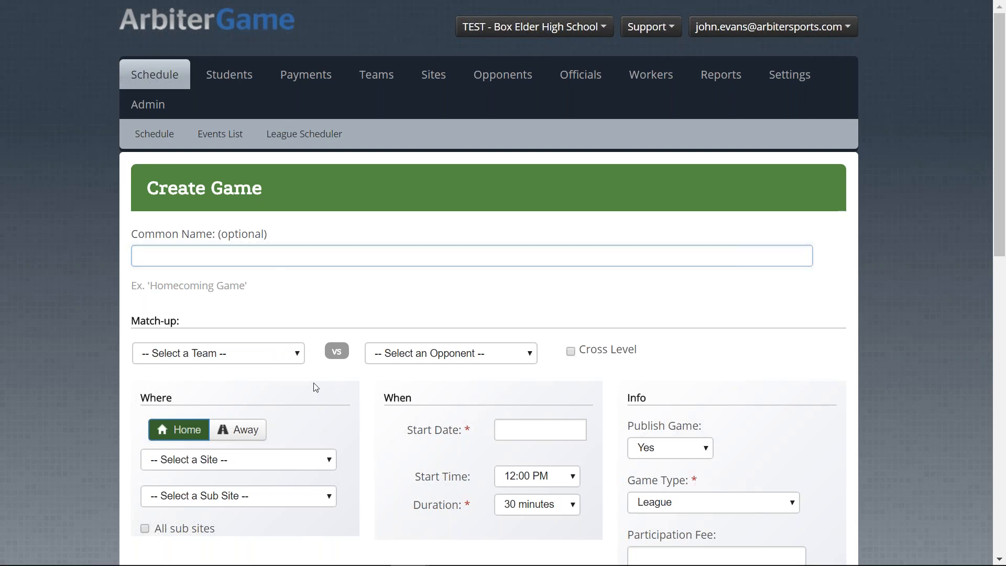
- Choose Football, Boys Varsity as the team in the game's match-up
{"action": "scroll", "coordinate": [313, 385], "scroll_direction": "down", "scroll_amount": 1}
{"action": "scroll", "coordinate": [316, 388], "scroll_direction": "down", "scroll_amount": 3}
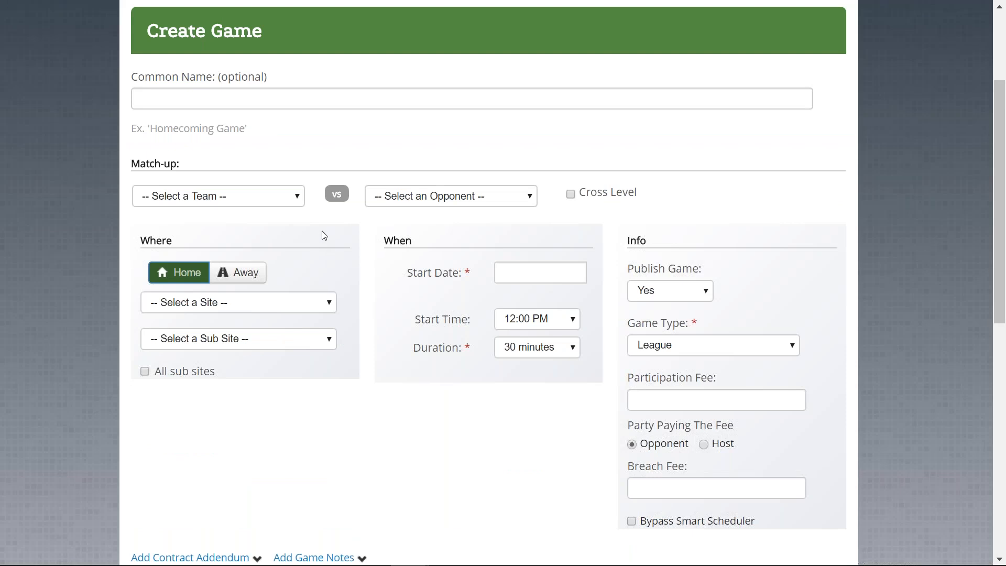
{"action": "left_click", "coordinate": [237, 199]}
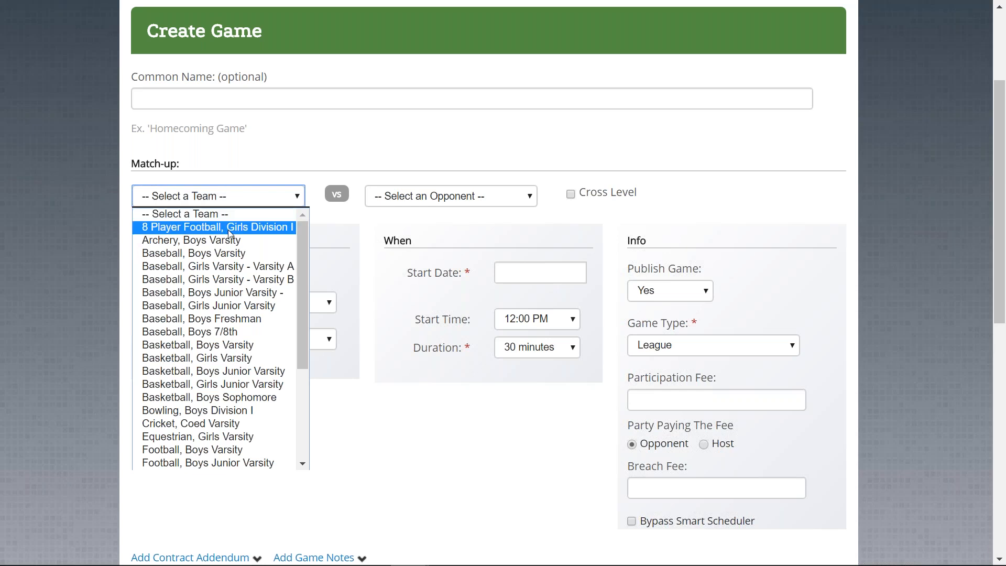
{"action": "left_click", "coordinate": [206, 449]}
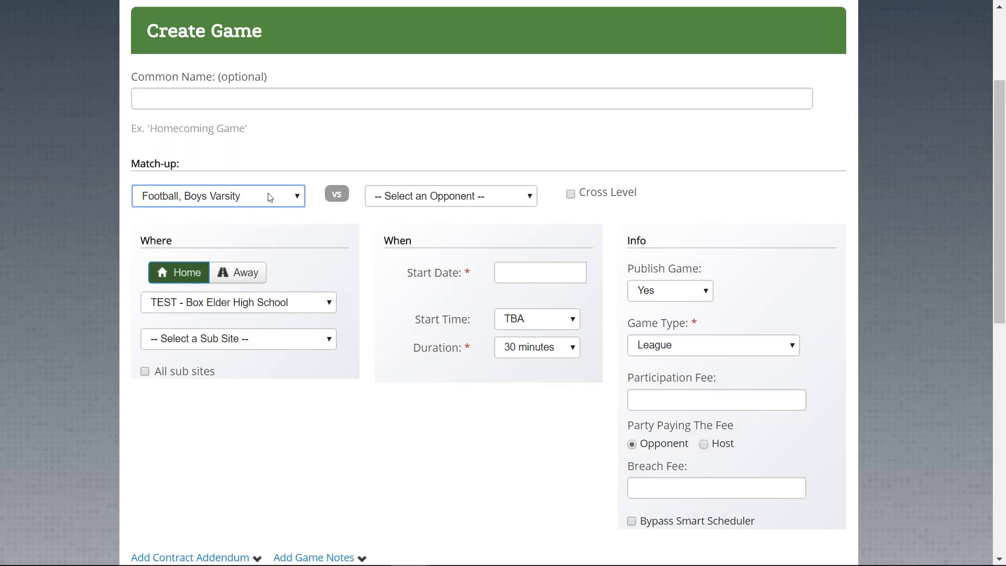
- Choose TEST - Brighton High School as the opponent in the match-up
{"action": "left_click", "coordinate": [440, 206]}
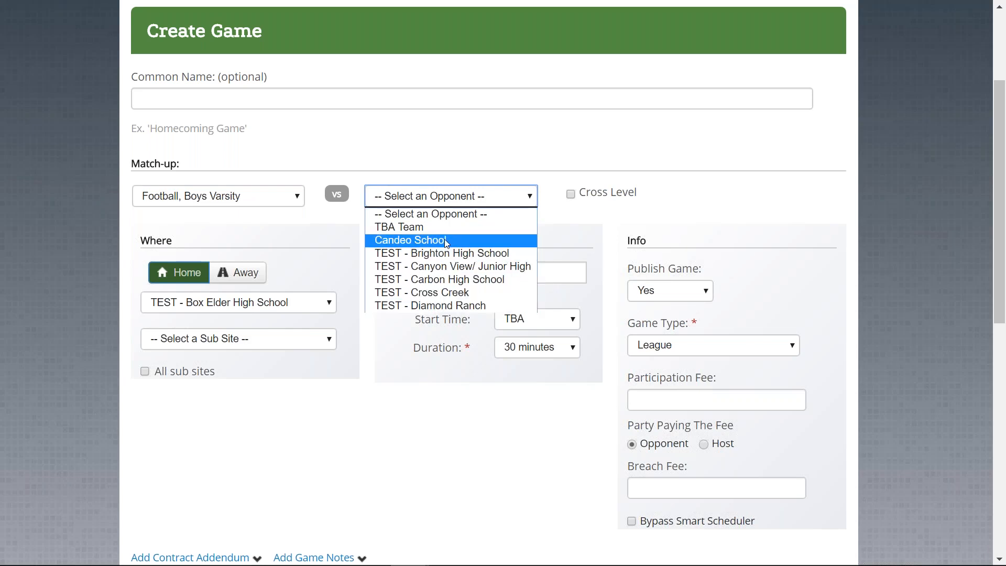
{"action": "left_click", "coordinate": [540, 129]}
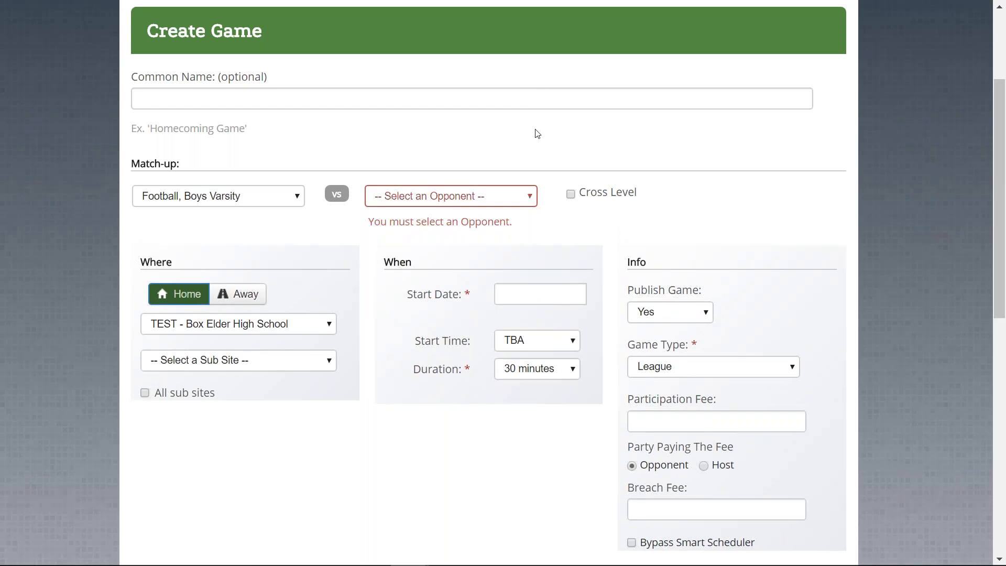
{"action": "scroll", "coordinate": [537, 134], "scroll_direction": "up", "scroll_amount": 1}
{"action": "scroll", "coordinate": [538, 134], "scroll_direction": "up", "scroll_amount": 3}
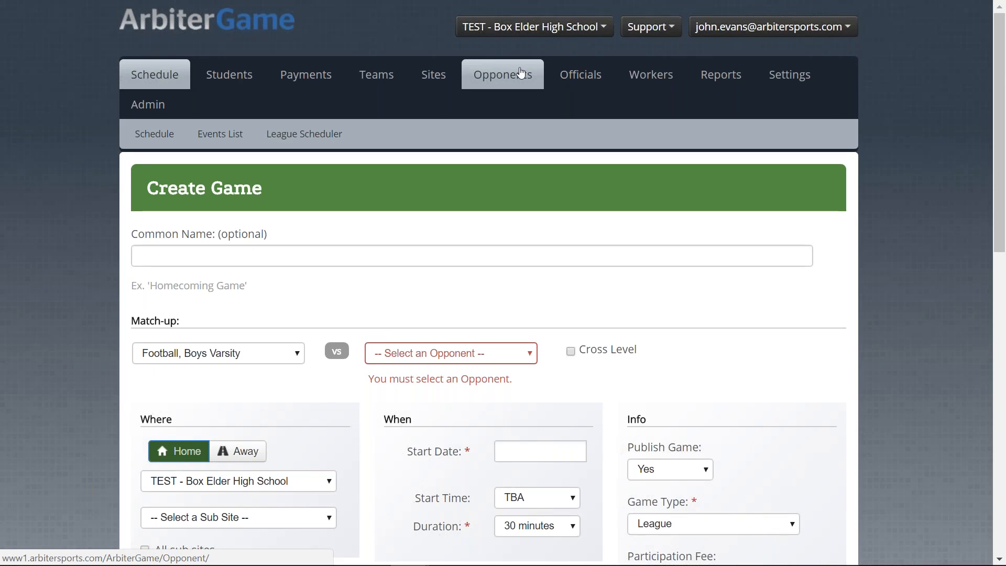
{"action": "left_click", "coordinate": [431, 355]}
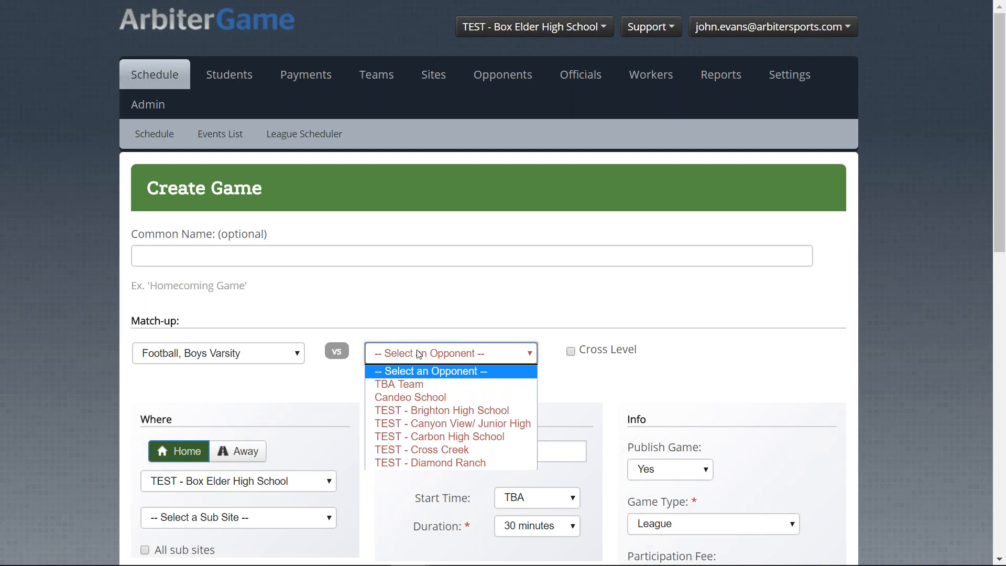
{"action": "left_click", "coordinate": [437, 412]}
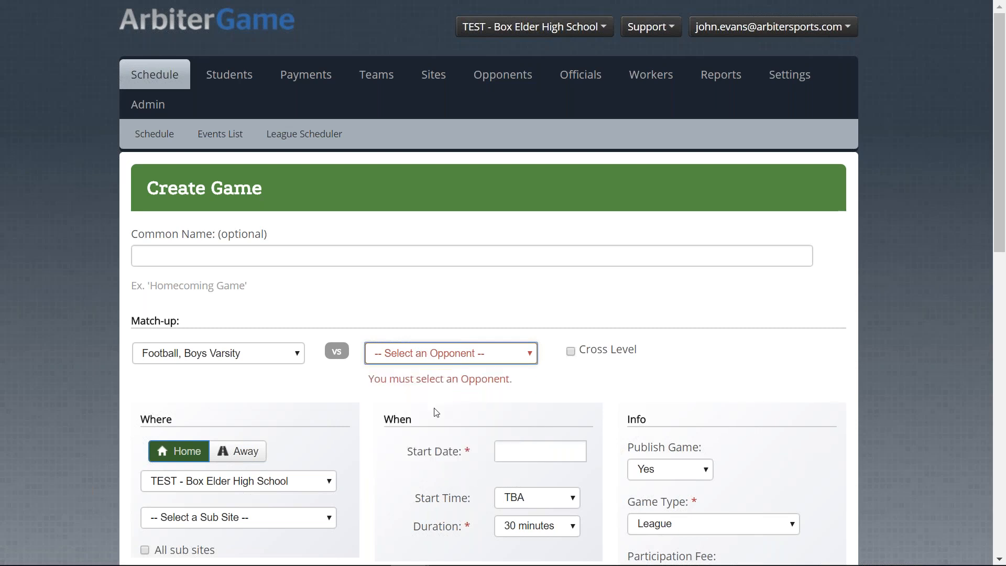
{"action": "left_click", "coordinate": [434, 381]}
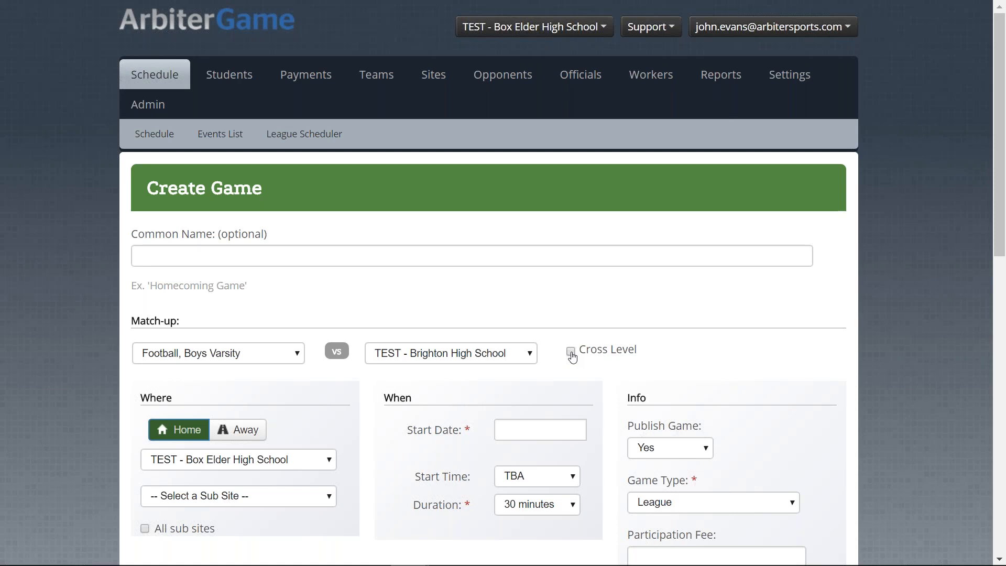
- Set the game as Away at TEST - Brighton High School with Football Field - Brighton as the sub site
{"action": "scroll", "coordinate": [573, 358], "scroll_direction": "down", "scroll_amount": 1}
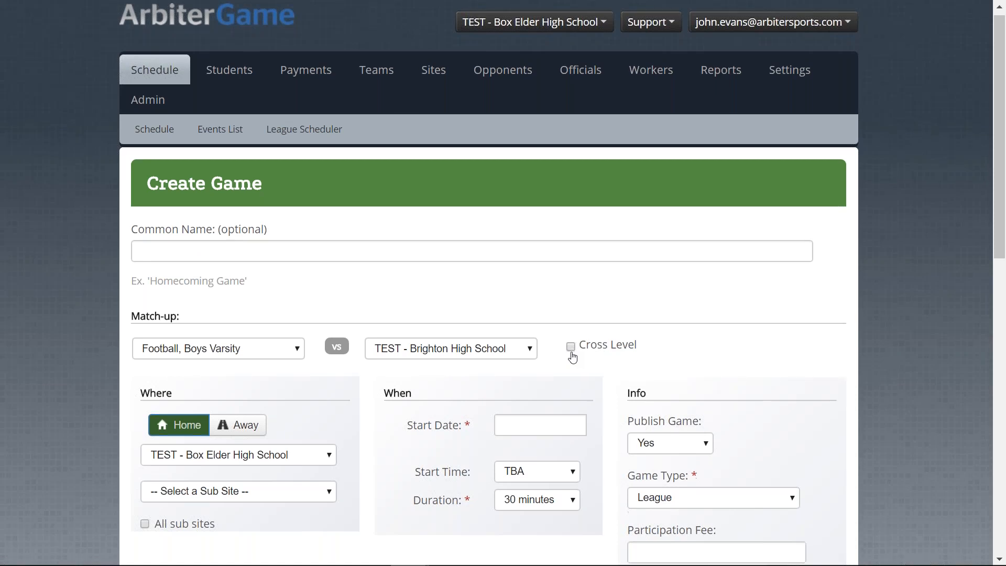
{"action": "scroll", "coordinate": [281, 339], "scroll_direction": "down", "scroll_amount": 3}
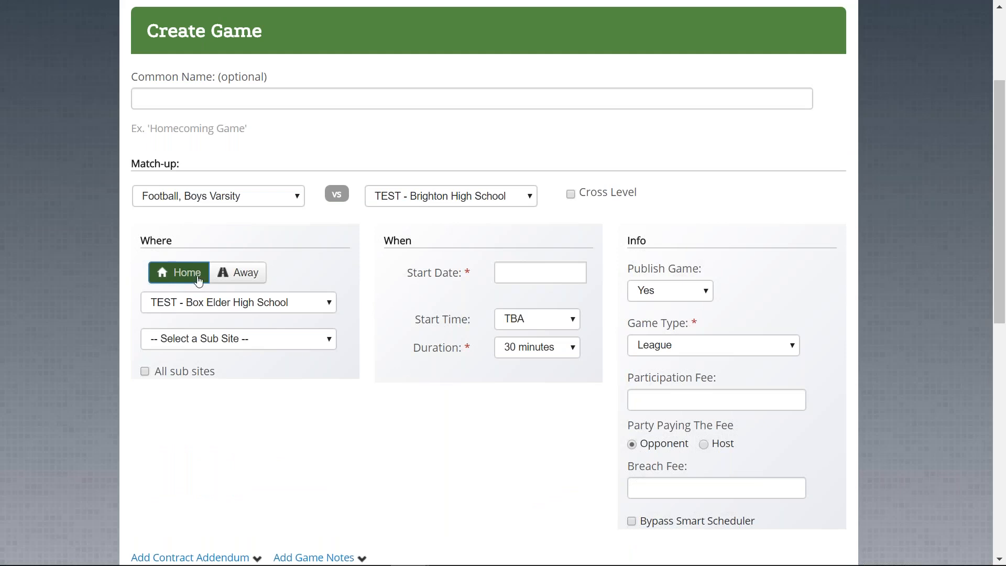
{"action": "left_click", "coordinate": [250, 275]}
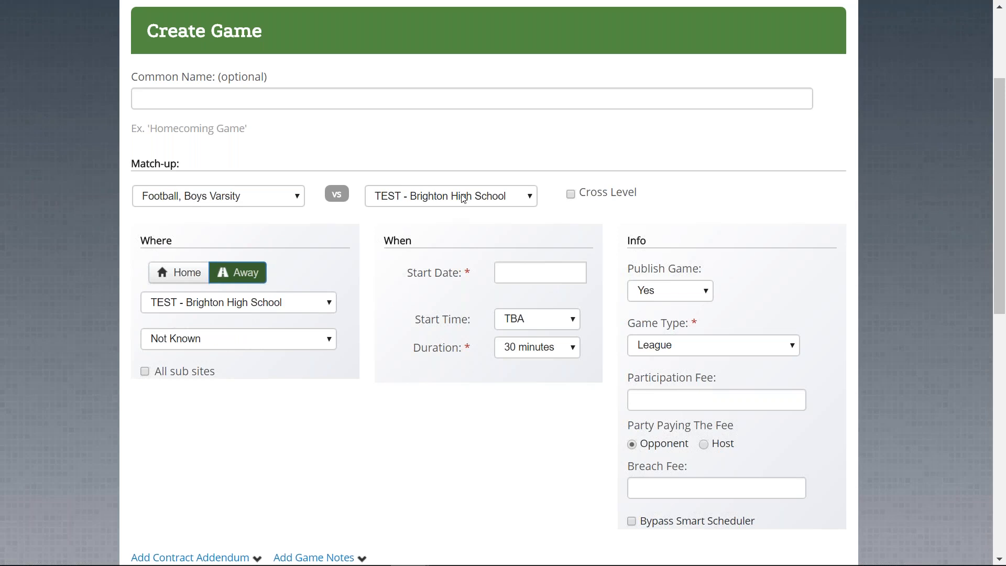
{"action": "left_click", "coordinate": [263, 339]}
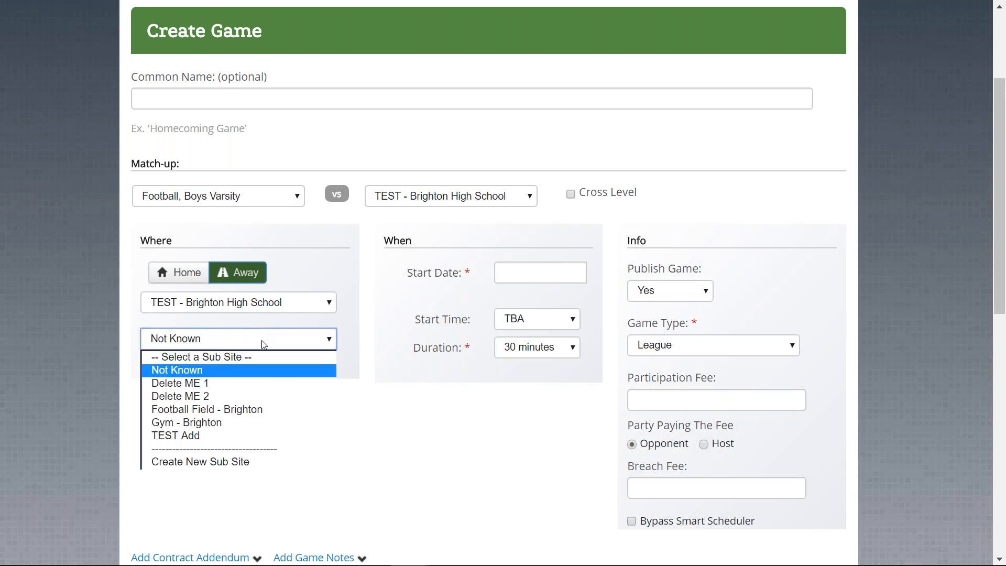
{"action": "left_click", "coordinate": [267, 411]}
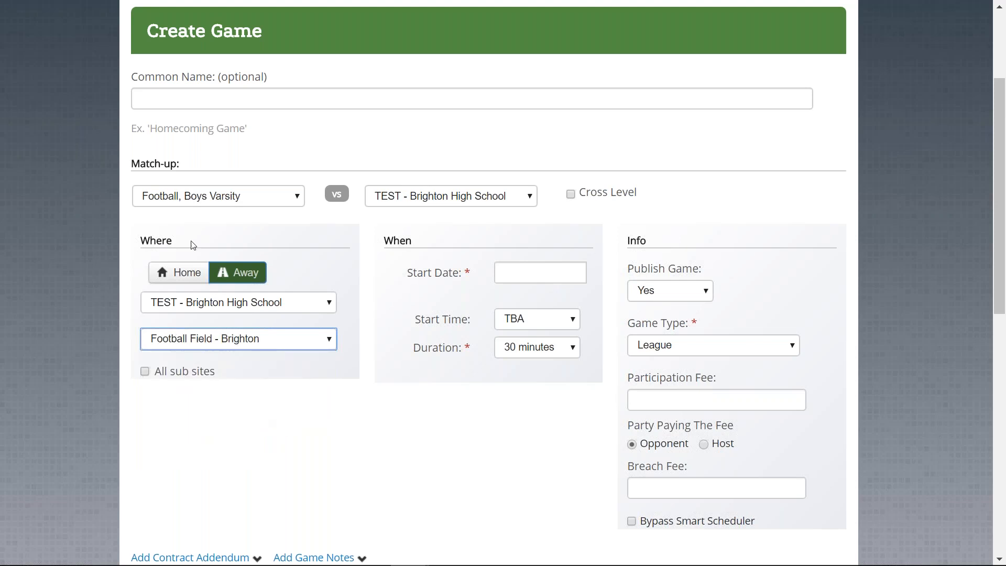
- Make it a Home game at TEST - Box Elder High School with Field 1 as the sub site
{"action": "left_click", "coordinate": [185, 278]}
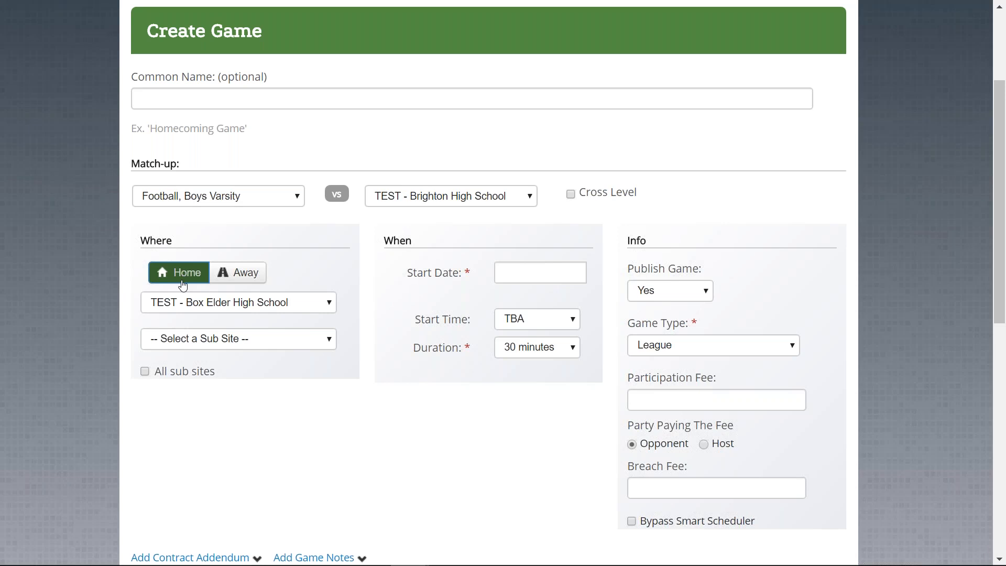
{"action": "left_click", "coordinate": [228, 311]}
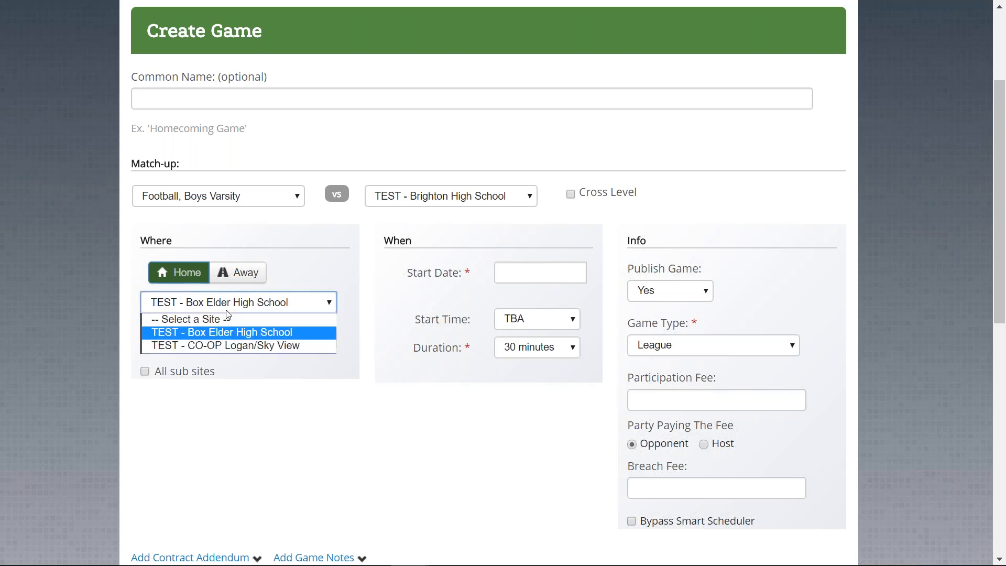
{"action": "left_click", "coordinate": [229, 309]}
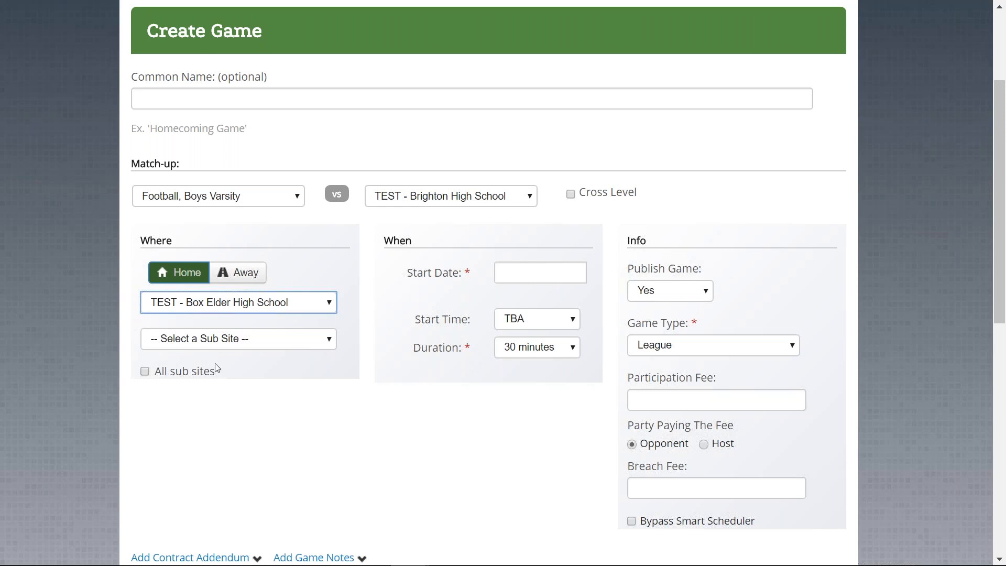
{"action": "left_click", "coordinate": [221, 341]}
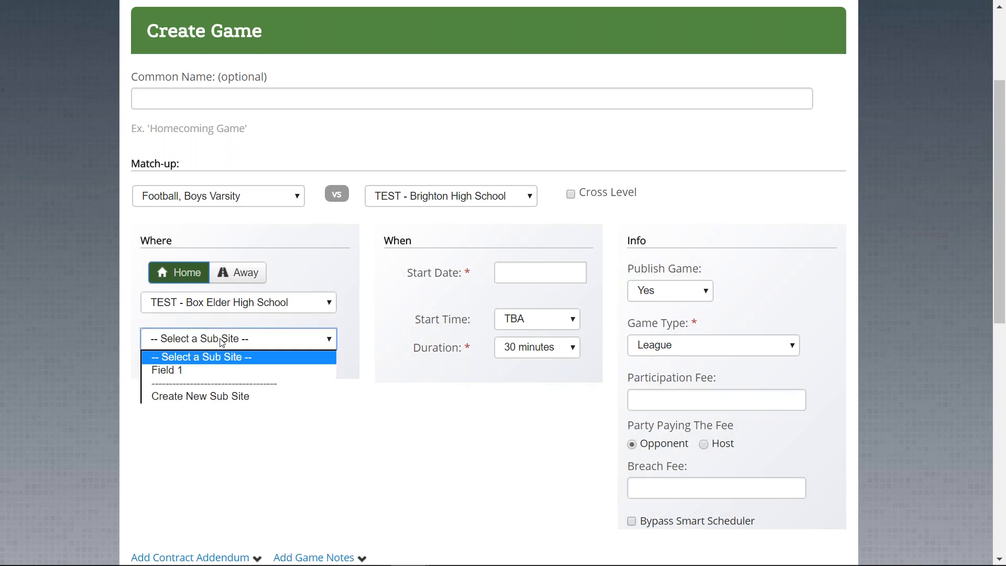
{"action": "left_click", "coordinate": [216, 371]}
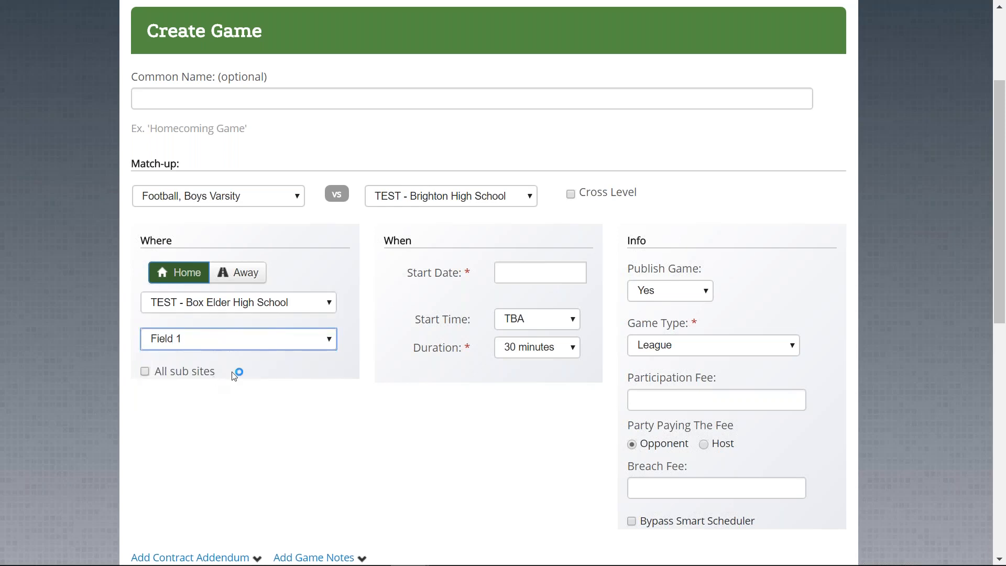
- Set the game's start date to 10/20/2017 and its start time to 7:00 PM
{"action": "left_click", "coordinate": [567, 266]}
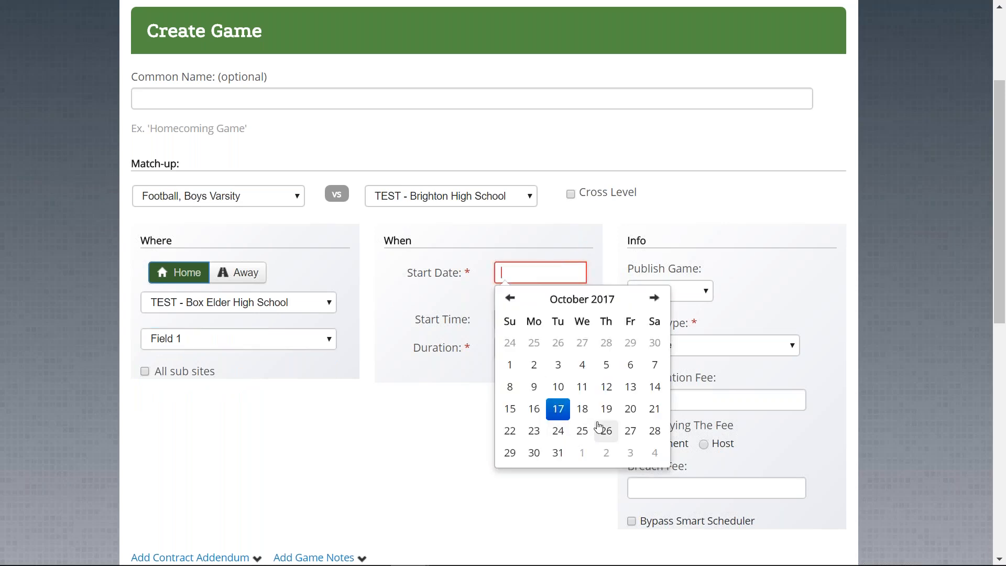
{"action": "left_click", "coordinate": [631, 410]}
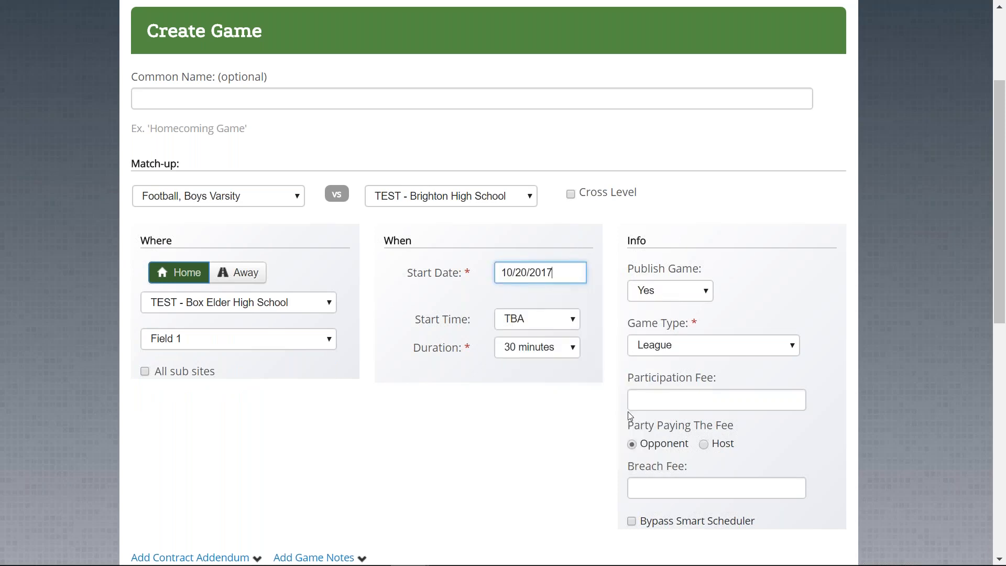
{"action": "left_click", "coordinate": [540, 322]}
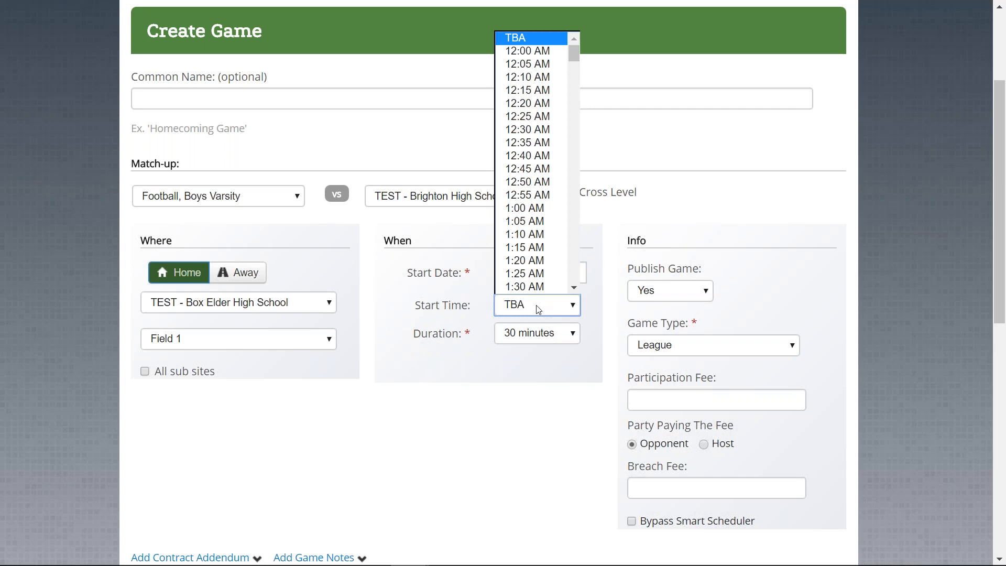
{"action": "scroll", "coordinate": [527, 219], "scroll_direction": "down", "scroll_amount": 20}
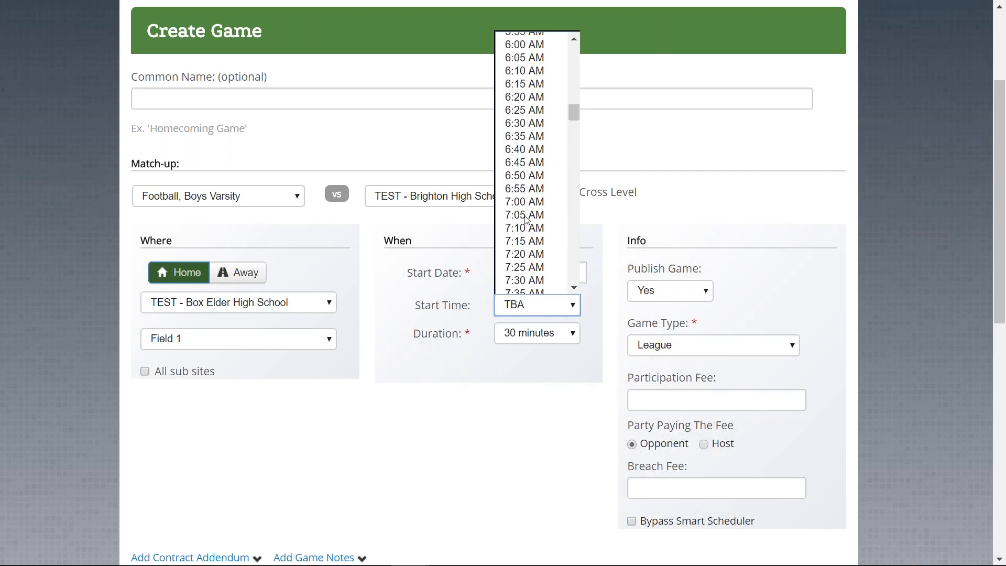
{"action": "scroll", "coordinate": [527, 219], "scroll_direction": "down", "scroll_amount": 20}
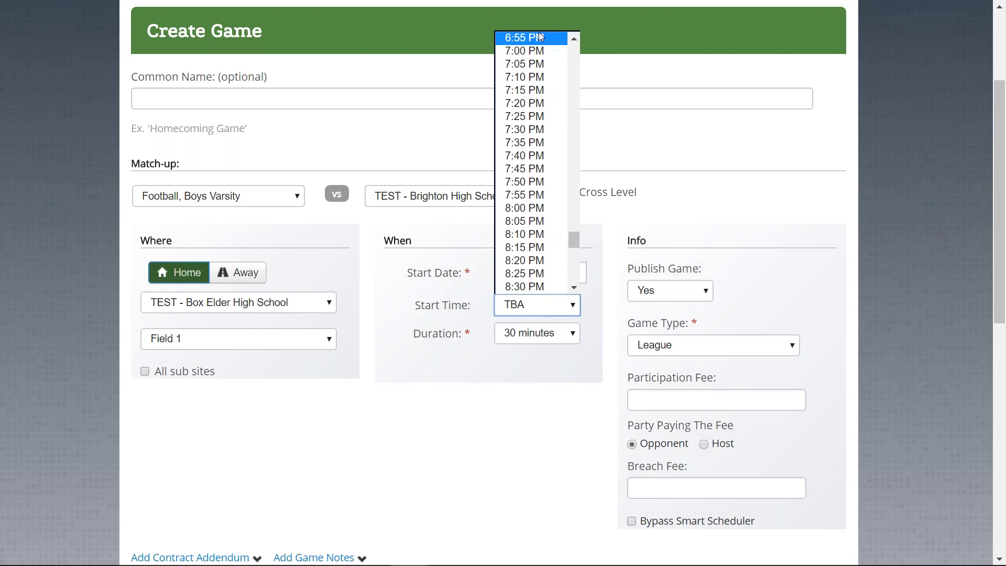
{"action": "left_click", "coordinate": [538, 53]}
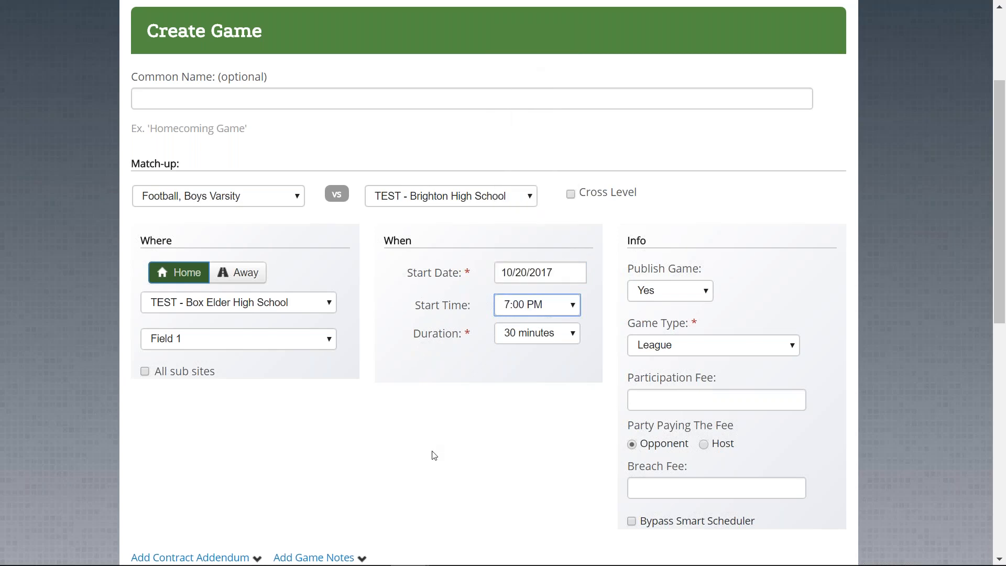
- Set the game's duration to 3 hours 30 minutes
{"action": "left_click", "coordinate": [532, 339]}
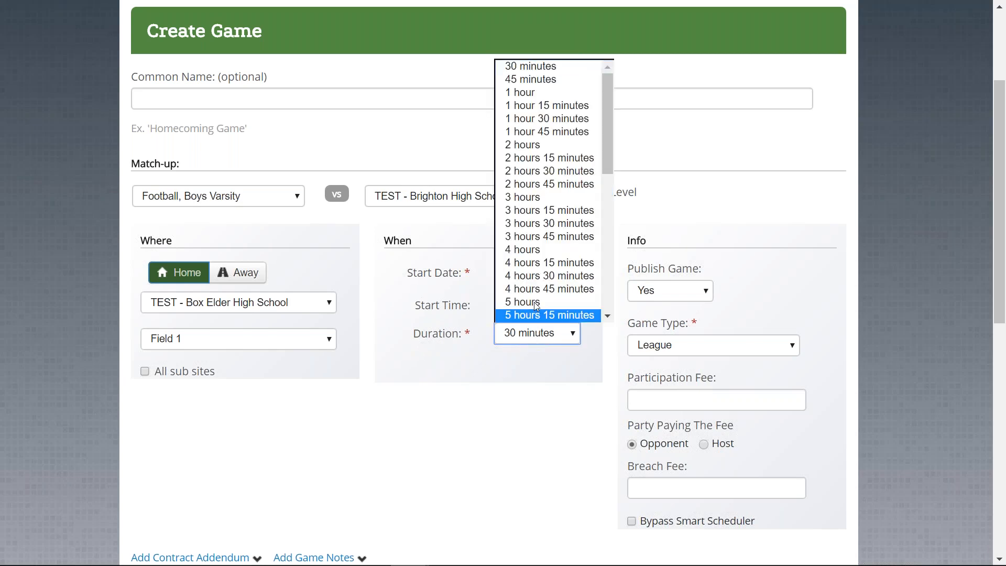
{"action": "left_click", "coordinate": [535, 233]}
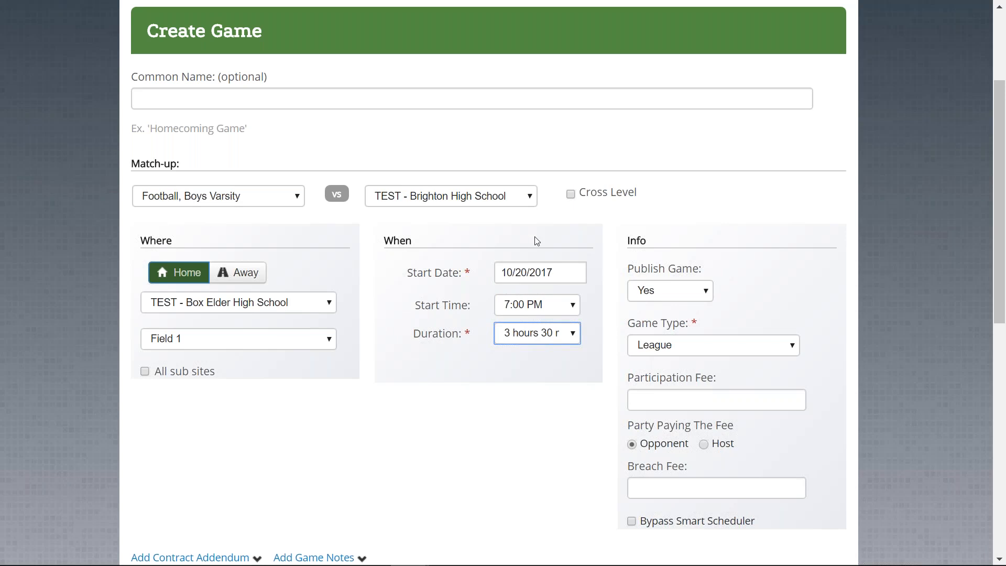
{"action": "left_click", "coordinate": [521, 462]}
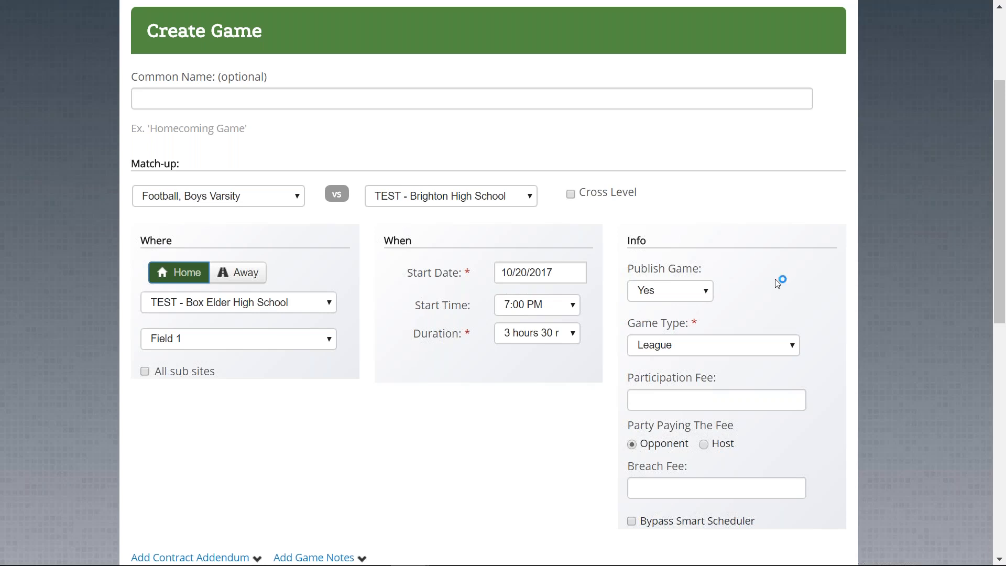
- Keep the game published with Yes and choose League as its game type
{"action": "left_click", "coordinate": [694, 294]}
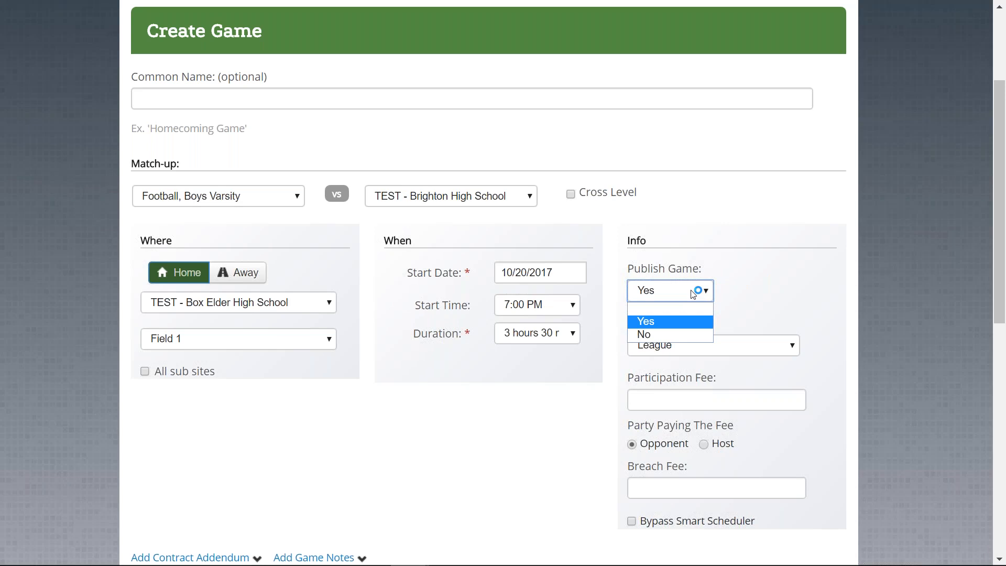
{"action": "left_click", "coordinate": [761, 297]}
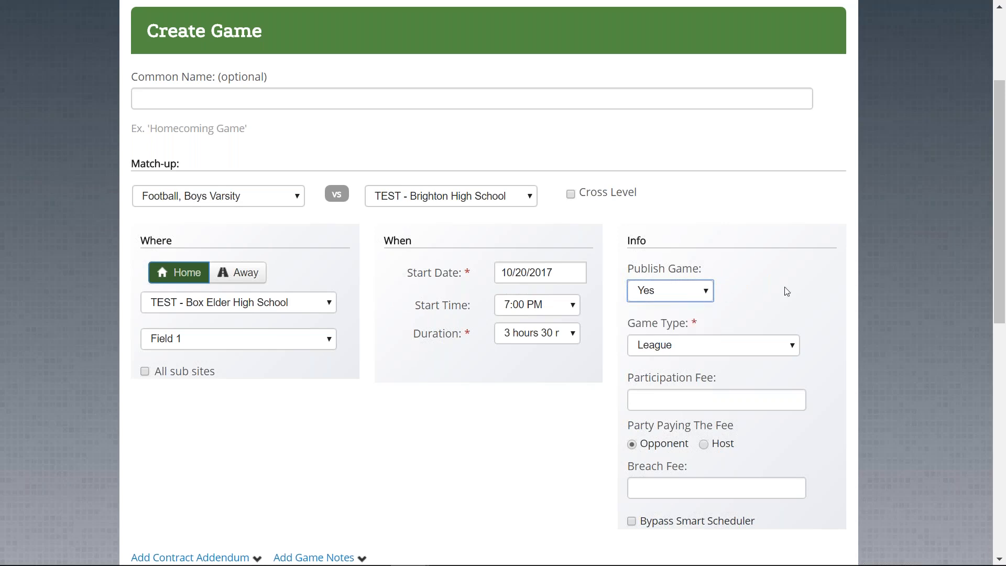
{"action": "left_click", "coordinate": [764, 353]}
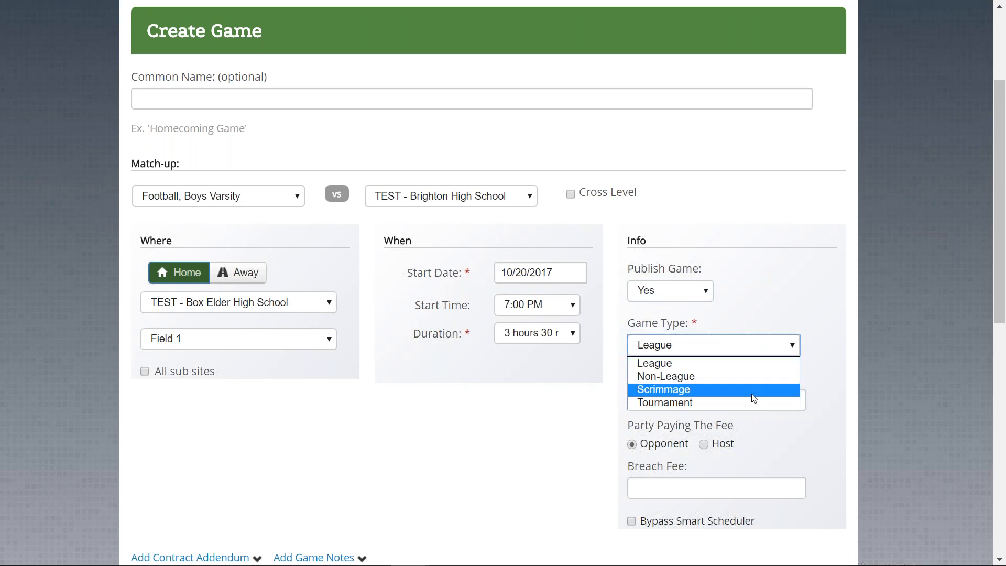
{"action": "left_click", "coordinate": [750, 365]}
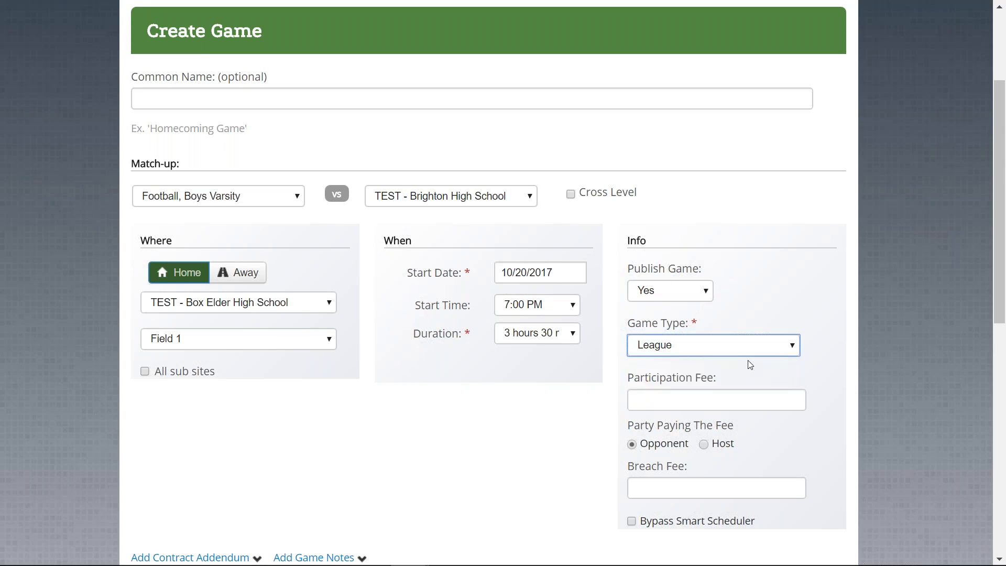
{"action": "left_click", "coordinate": [750, 365]}
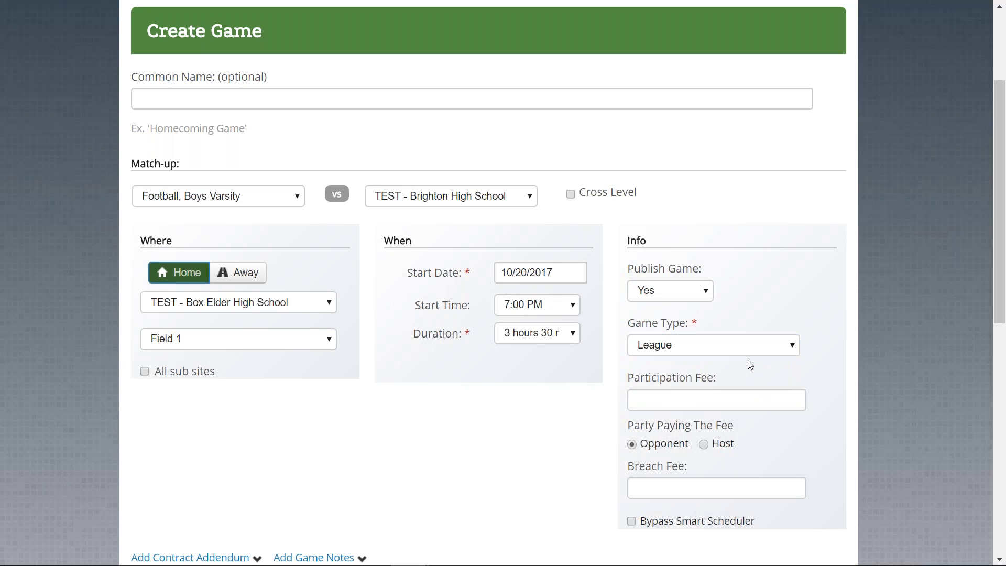
- Set the game's participation fee to 500 and its breach fee to 750
{"action": "left_click", "coordinate": [748, 398]}
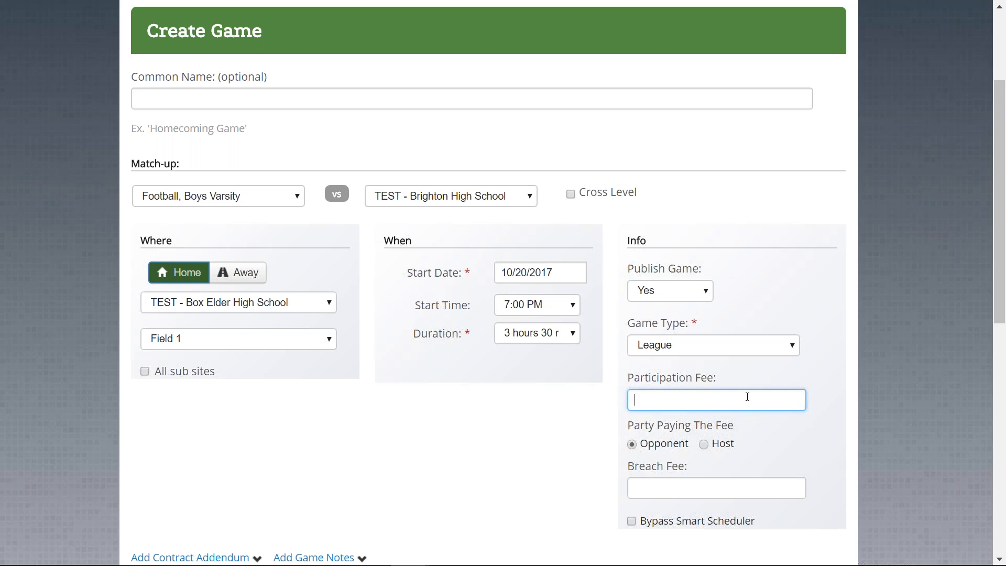
{"action": "type", "text": "500"}
{"action": "left_click", "coordinate": [782, 438]}
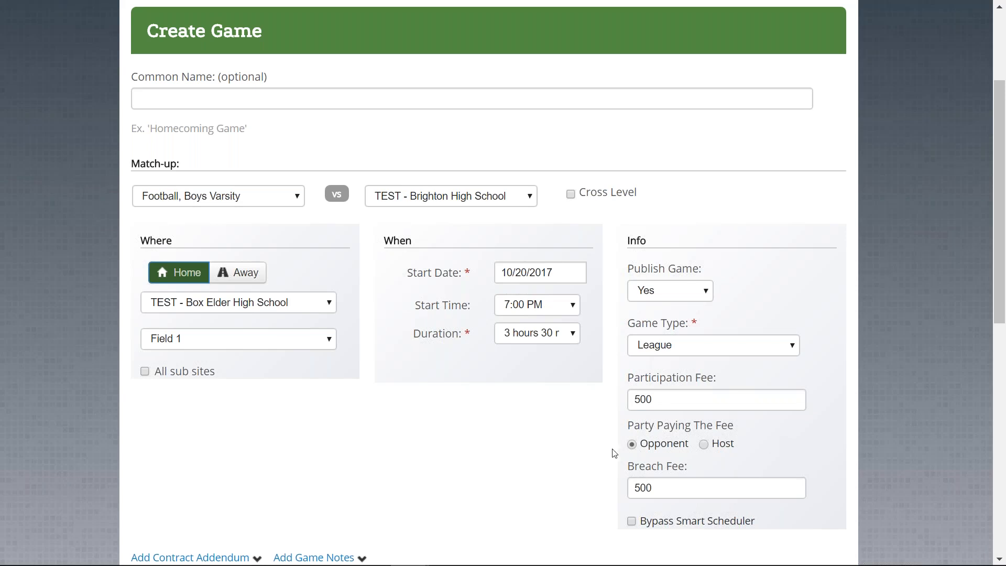
{"action": "left_click", "coordinate": [675, 488]}
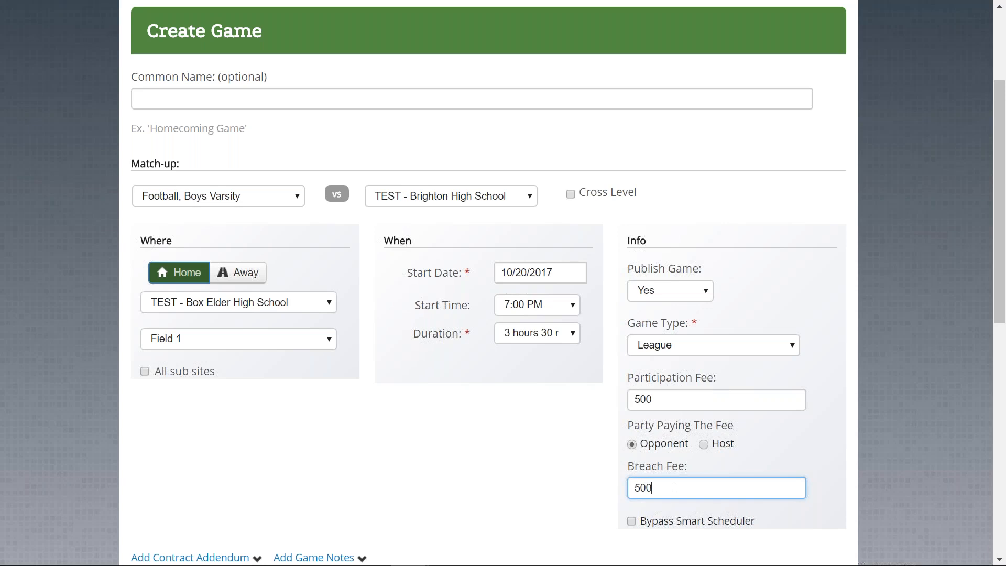
{"action": "key", "text": "BackSpace"}
{"action": "key", "text": "BackSpace"}
{"action": "key", "text": "BackSpace"}
{"action": "type", "text": "750"}
- Enable Bypass Smart Scheduler for the game
{"action": "scroll", "coordinate": [674, 488], "scroll_direction": "down", "scroll_amount": 1}
{"action": "scroll", "coordinate": [675, 488], "scroll_direction": "down", "scroll_amount": 1}
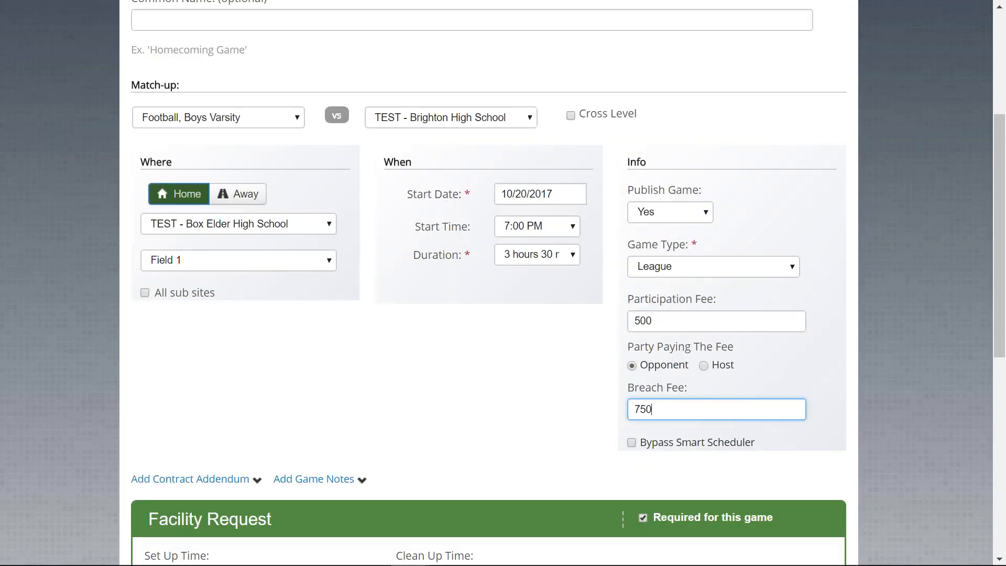
{"action": "left_click_drag", "start_coordinate": [645, 446], "coordinate": [761, 448]}
{"action": "left_click", "coordinate": [764, 449]}
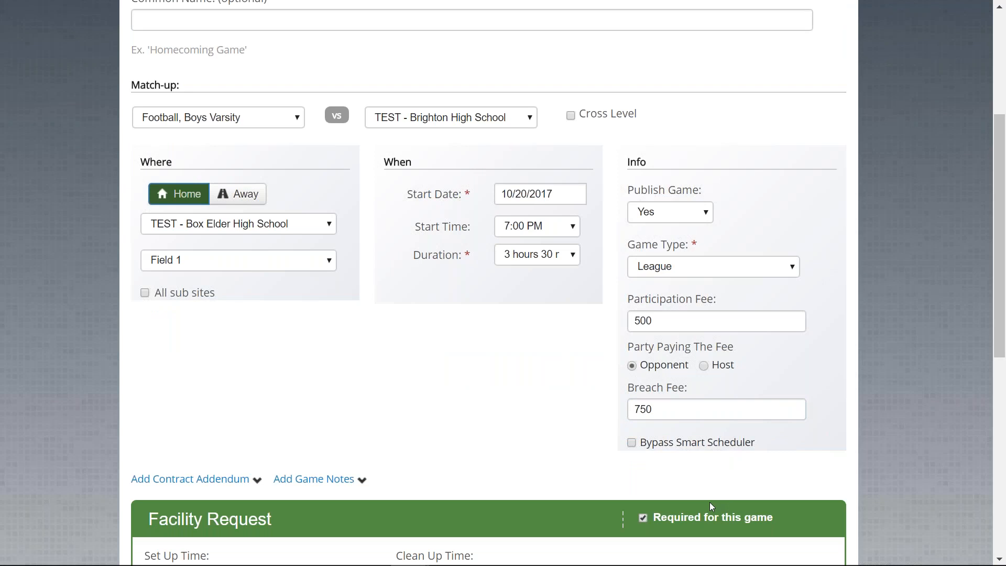
{"action": "scroll", "coordinate": [711, 481], "scroll_direction": "up", "scroll_amount": 1}
{"action": "scroll", "coordinate": [712, 480], "scroll_direction": "up", "scroll_amount": 4}
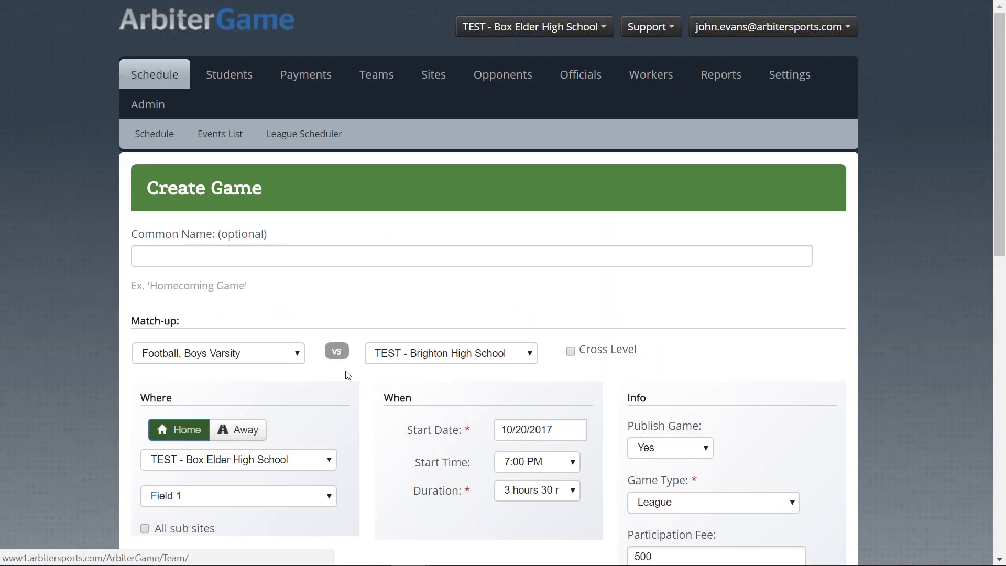
{"action": "scroll", "coordinate": [404, 518], "scroll_direction": "down", "scroll_amount": 7}
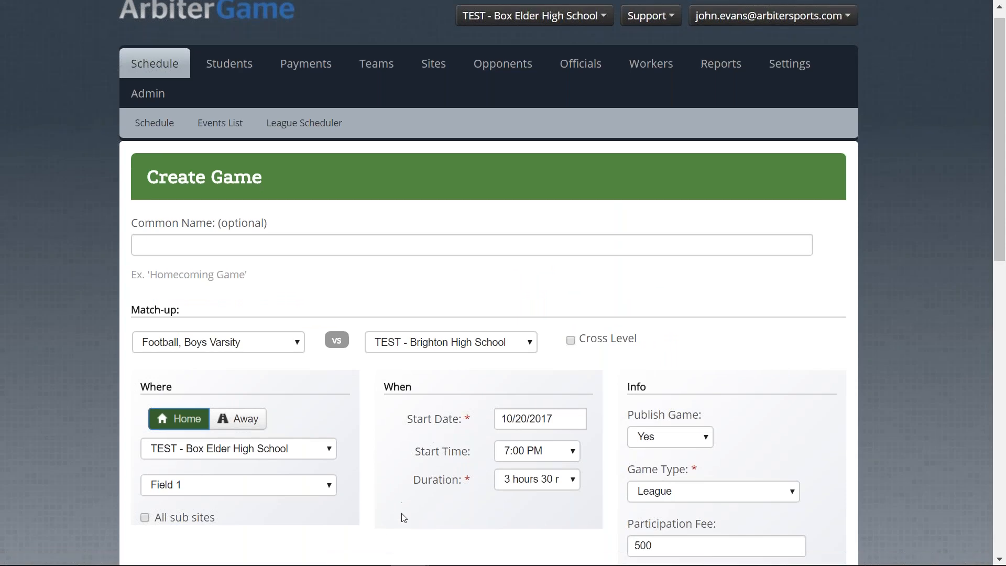
{"action": "scroll", "coordinate": [807, 375], "scroll_direction": "up", "scroll_amount": 3}
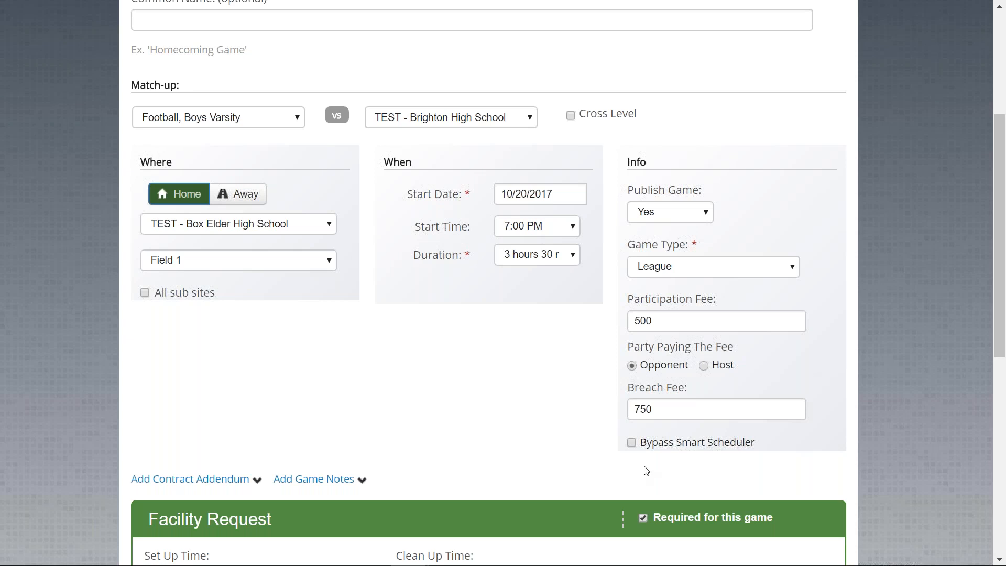
{"action": "left_click", "coordinate": [630, 446]}
- Open the game notes text box for entry
{"action": "scroll", "coordinate": [375, 360], "scroll_direction": "down", "scroll_amount": 1}
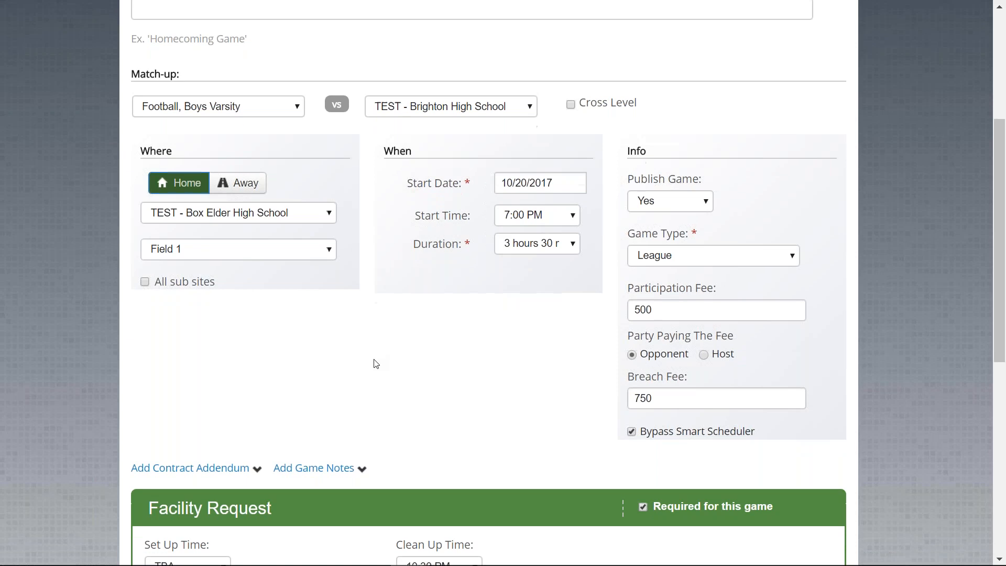
{"action": "scroll", "coordinate": [375, 364], "scroll_direction": "down", "scroll_amount": 1}
{"action": "left_click", "coordinate": [316, 403]}
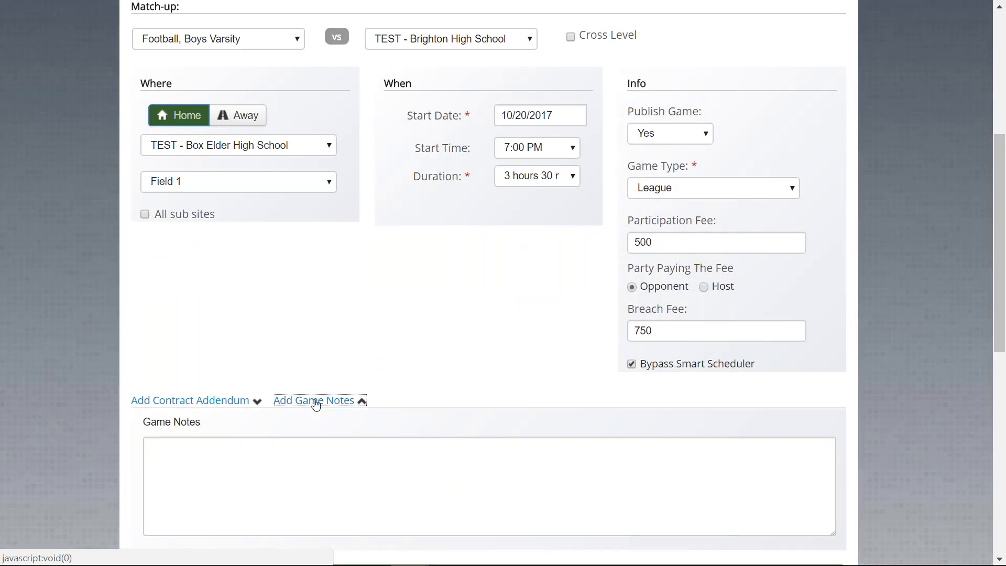
{"action": "left_click", "coordinate": [247, 498]}
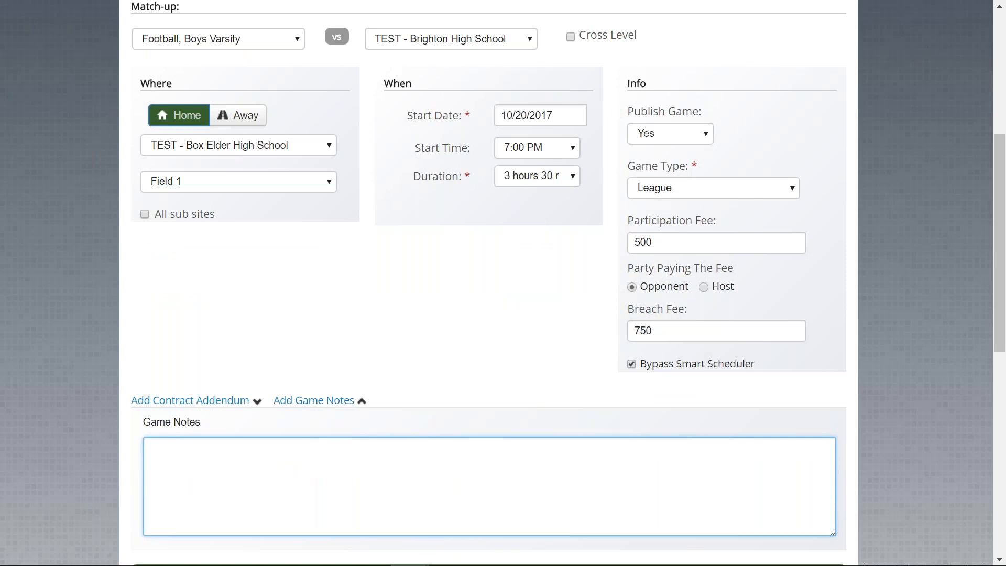
- Add the contract addendum "Opposing team provides boundary cones and electronic equipment." and collapse the game notes
{"action": "left_click", "coordinate": [197, 403]}
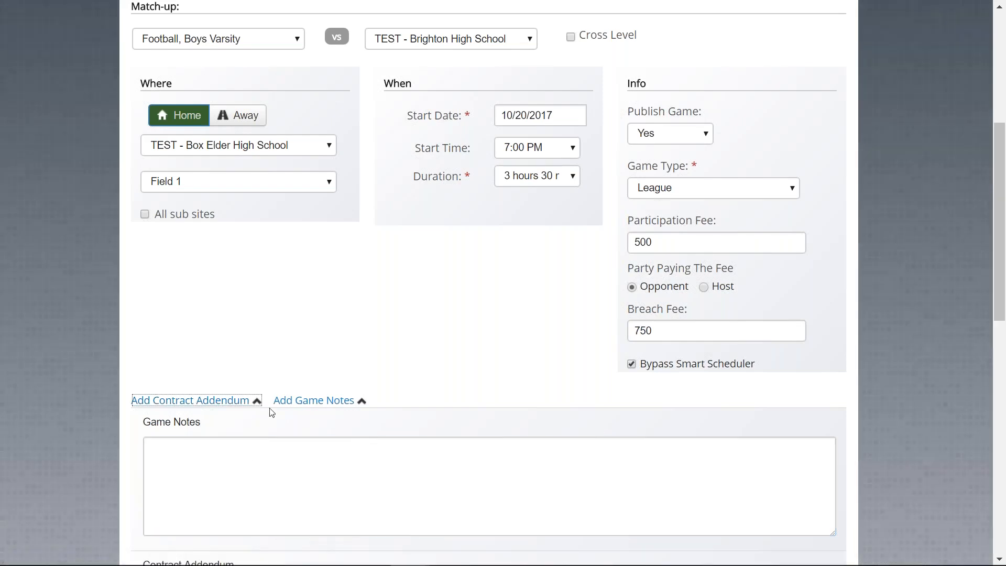
{"action": "left_click", "coordinate": [314, 401]}
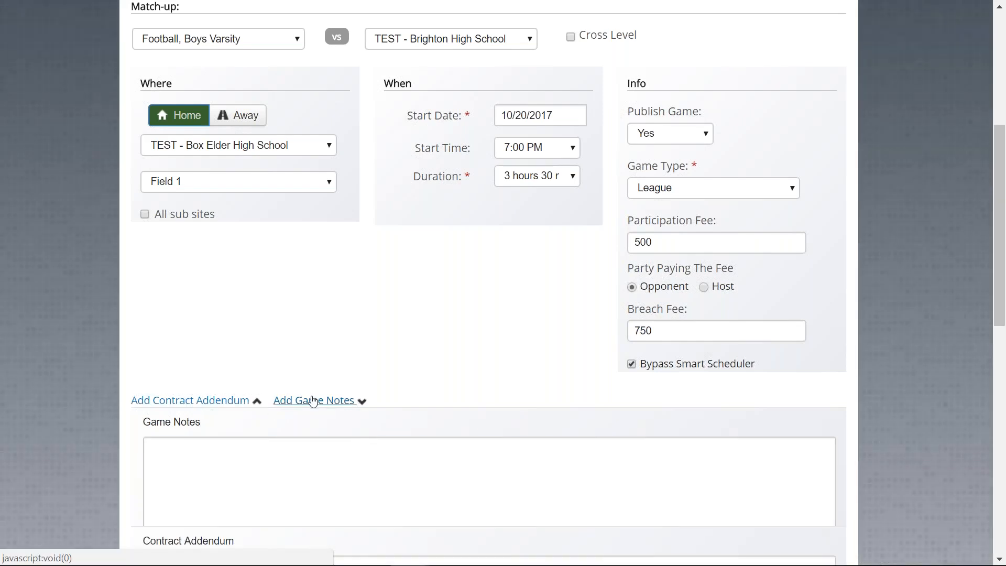
{"action": "left_click", "coordinate": [224, 462]}
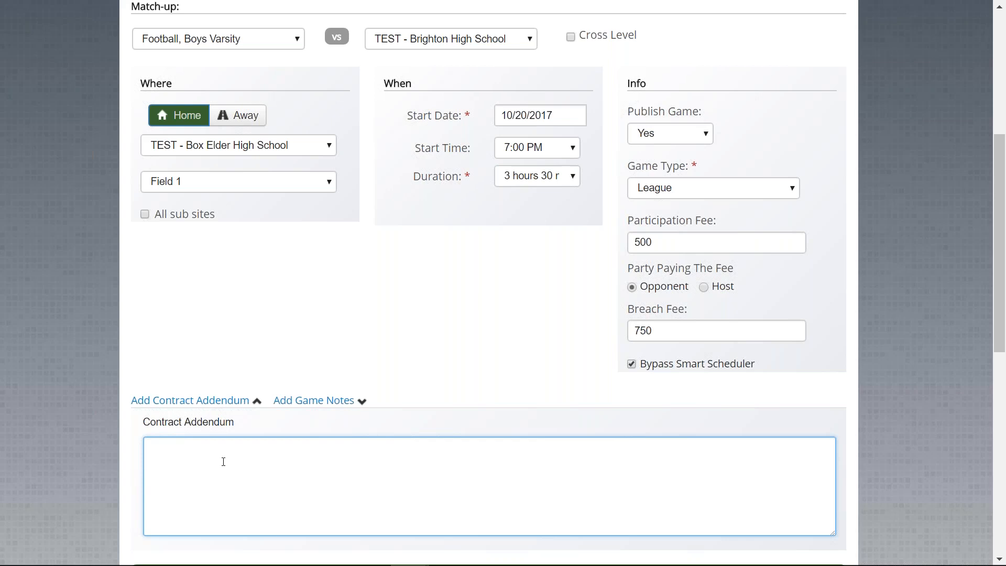
{"action": "type", "text": "Opposing team provides boundary "}
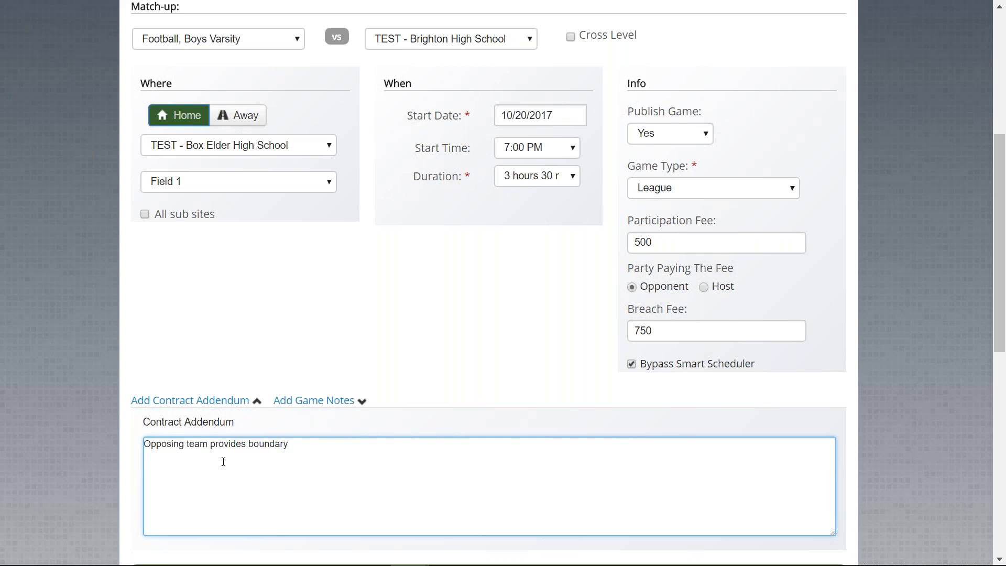
{"action": "type", "text": "cones and electronic c"}
{"action": "key", "text": "BackSpace"}
{"action": "type", "text": "equipment."}
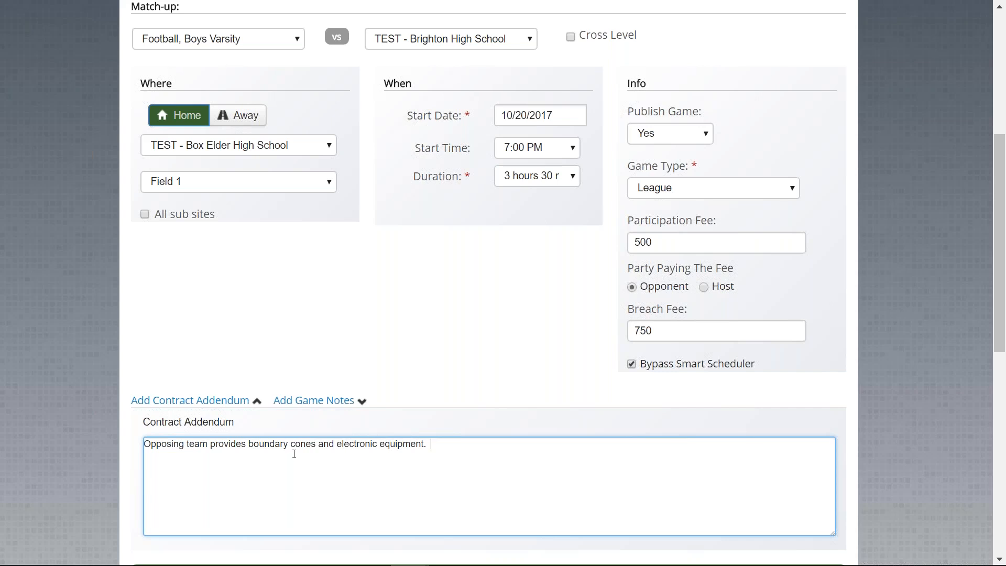
- Mark the transportation request as required for this game
{"action": "scroll", "coordinate": [649, 375], "scroll_direction": "down", "scroll_amount": 9}
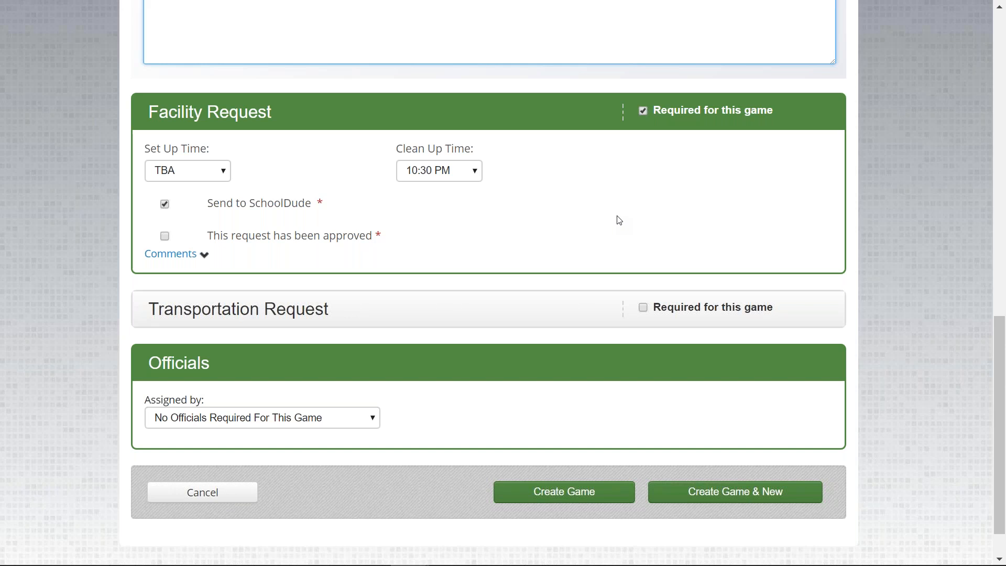
{"action": "left_click", "coordinate": [648, 313]}
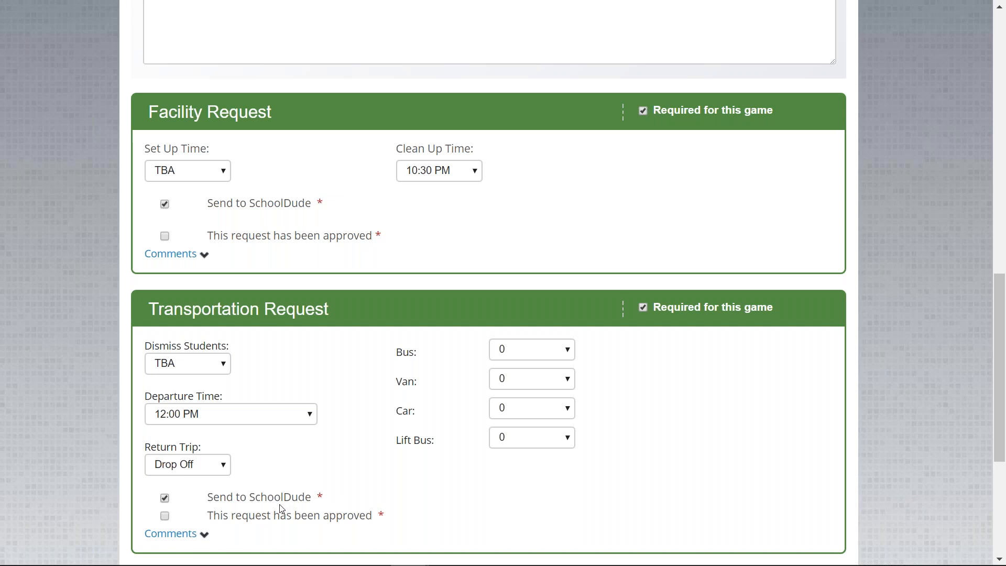
- Check the available choices for who assigns the game's officials
{"action": "scroll", "coordinate": [315, 511], "scroll_direction": "down", "scroll_amount": 1}
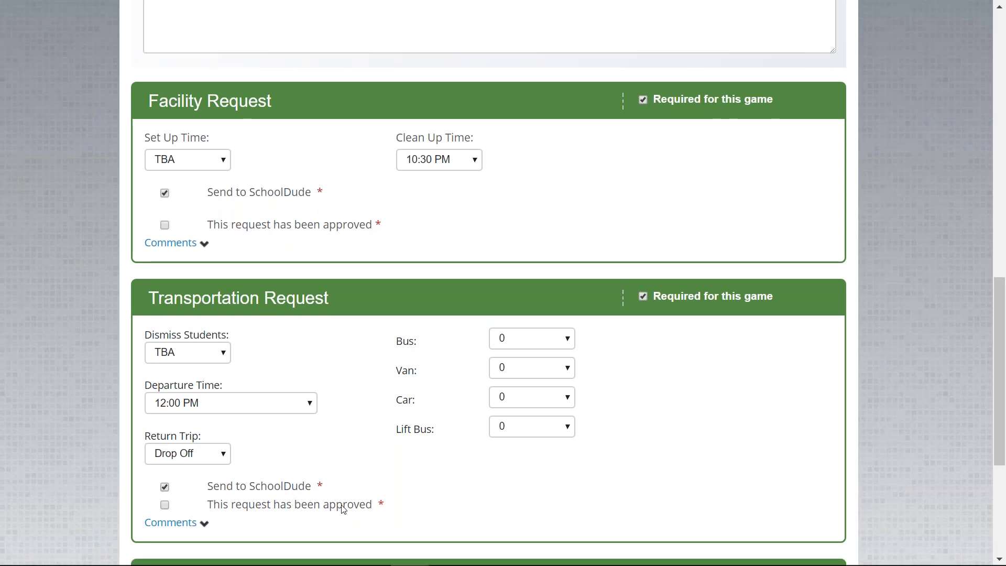
{"action": "scroll", "coordinate": [344, 509], "scroll_direction": "down", "scroll_amount": 5}
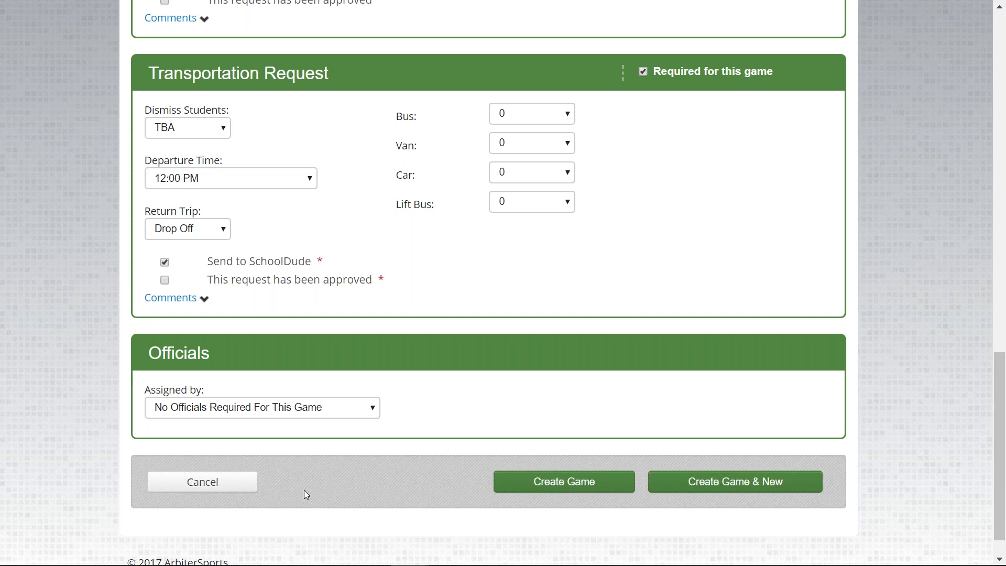
{"action": "left_click", "coordinate": [328, 408]}
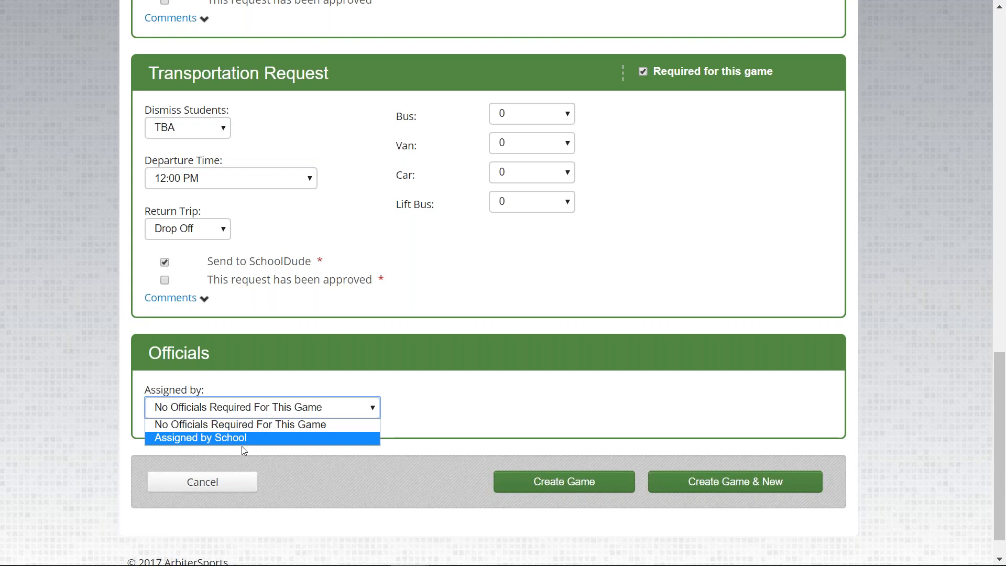
{"action": "left_click", "coordinate": [306, 461]}
- Review the completed game form, then create the game and start another new one
{"action": "scroll", "coordinate": [427, 474], "scroll_direction": "up", "scroll_amount": 1}
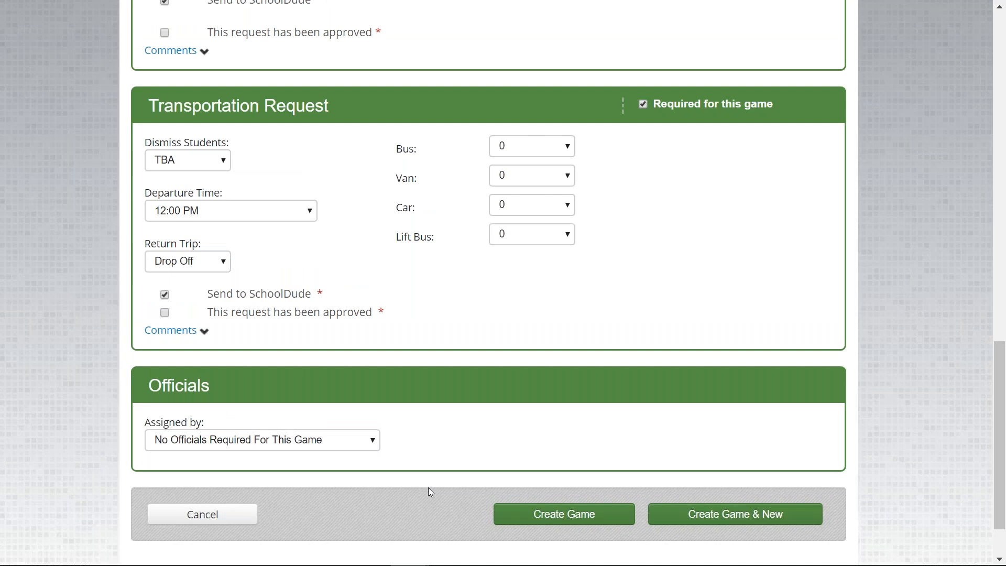
{"action": "scroll", "coordinate": [428, 488], "scroll_direction": "up", "scroll_amount": 15}
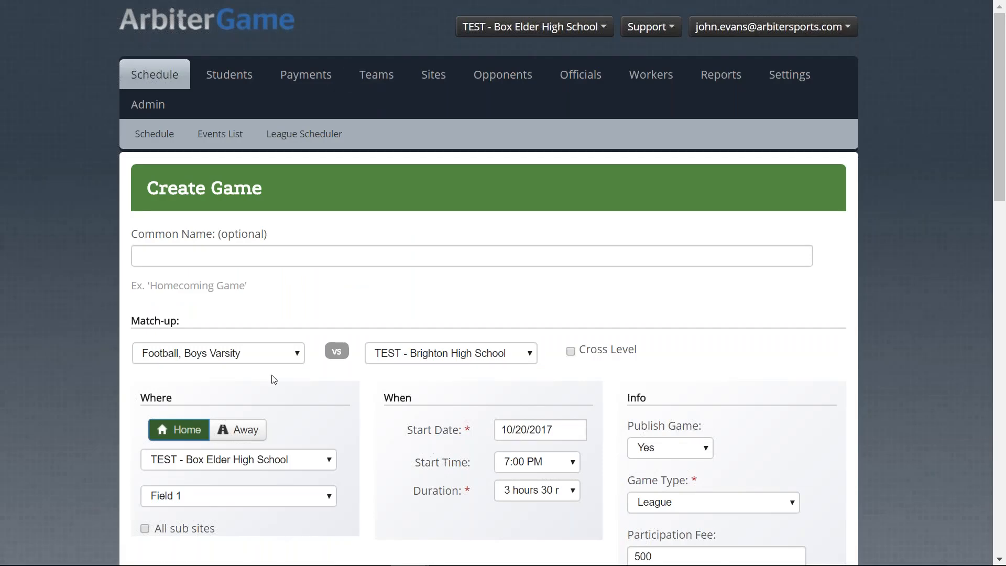
{"action": "scroll", "coordinate": [342, 427], "scroll_direction": "down", "scroll_amount": 15}
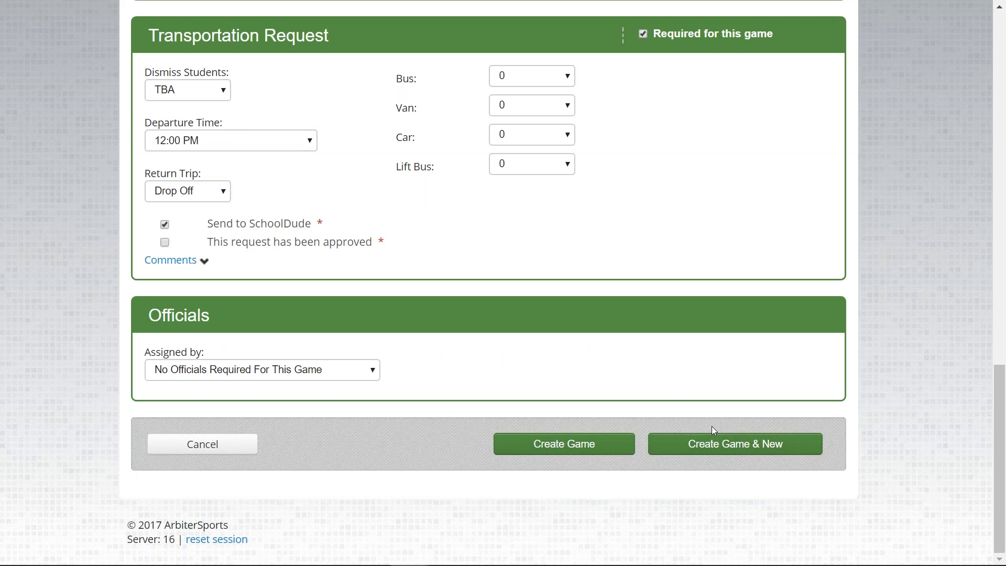
{"action": "scroll", "coordinate": [712, 427], "scroll_direction": "up", "scroll_amount": 1}
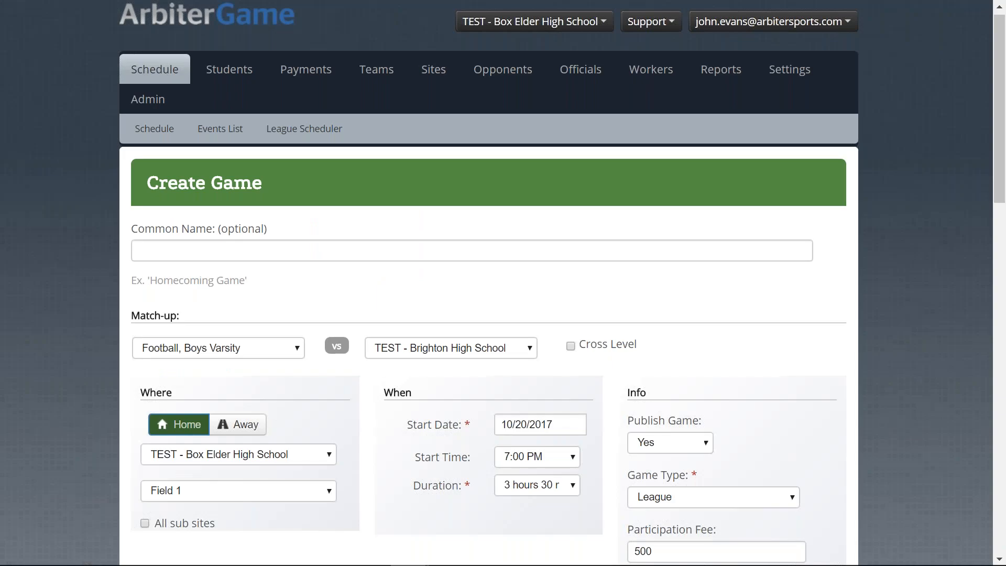
{"action": "scroll", "coordinate": [489, 283], "scroll_direction": "down", "scroll_amount": 1}
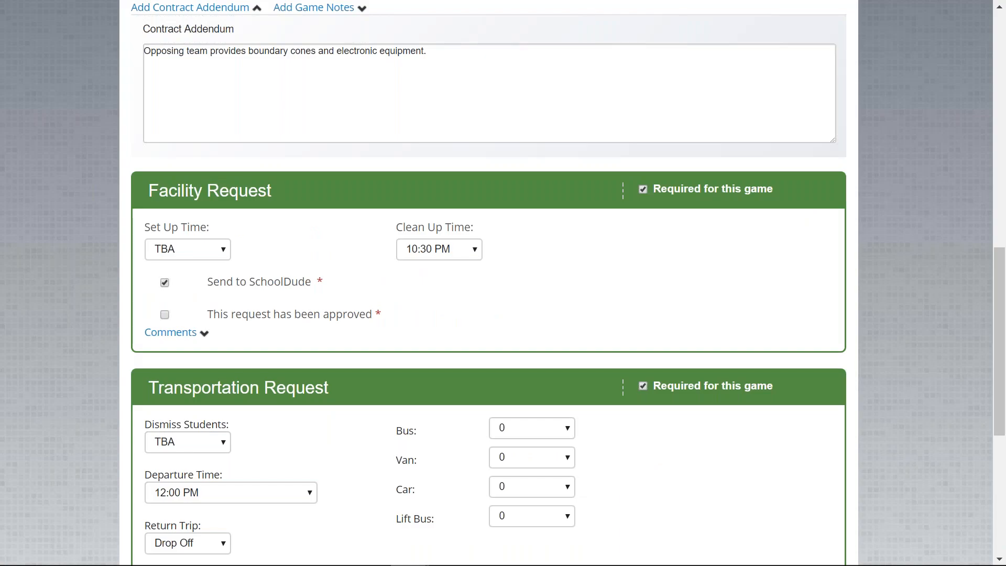
{"action": "scroll", "coordinate": [489, 283], "scroll_direction": "down", "scroll_amount": 1}
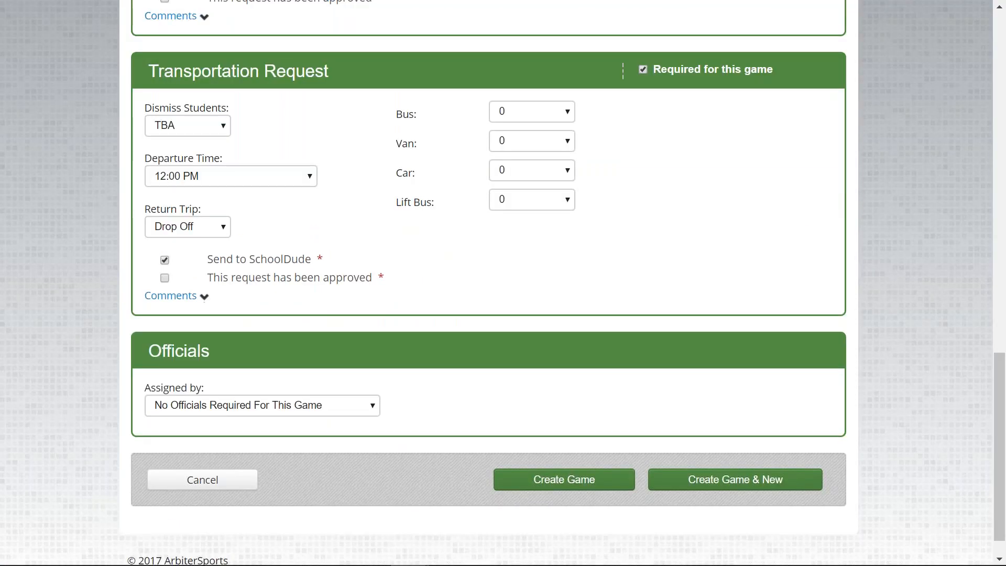
{"action": "scroll", "coordinate": [725, 448], "scroll_direction": "down", "scroll_amount": 1}
{"action": "left_click", "coordinate": [725, 449]}
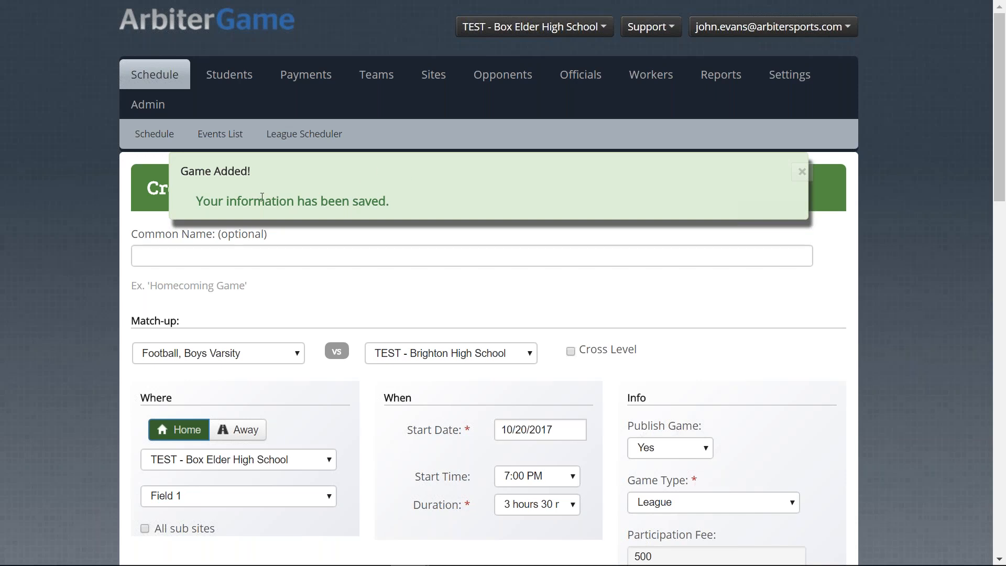
- Change the new game's opponent to TEST - Carbon High School and its start date to 10/27/2017, keeping the remaining form options
{"action": "left_click", "coordinate": [294, 356]}
{"action": "left_click", "coordinate": [308, 387]}
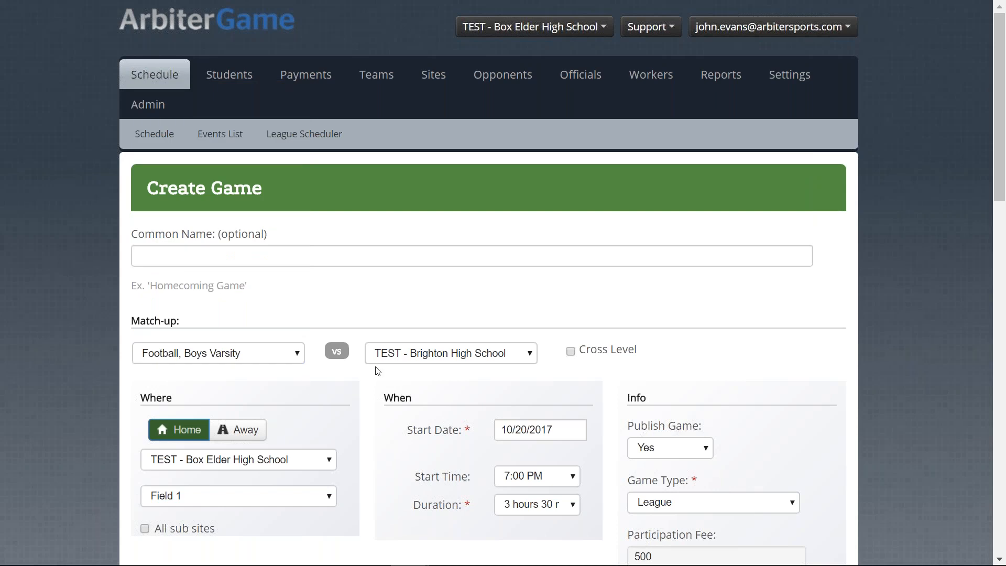
{"action": "left_click", "coordinate": [423, 353]}
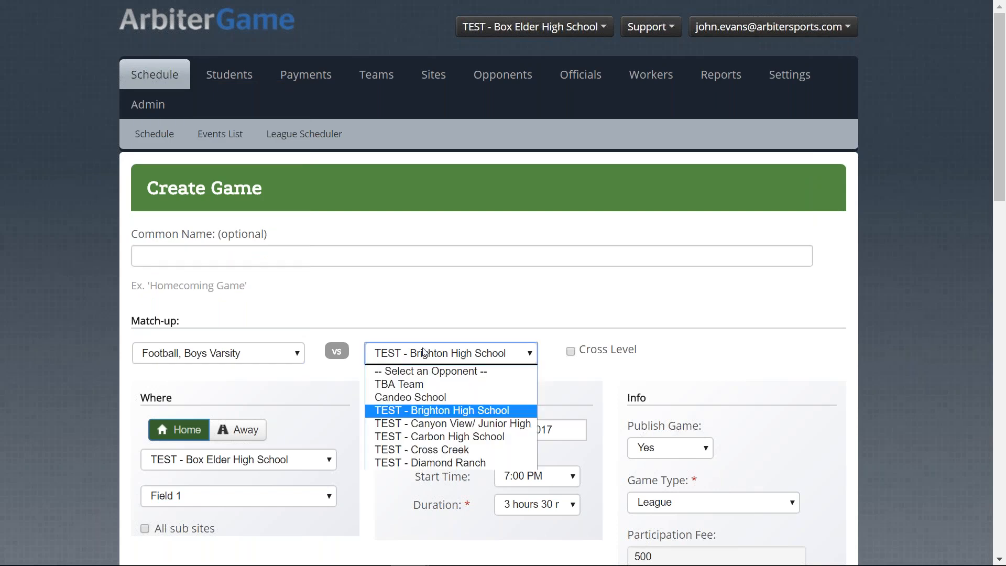
{"action": "left_click", "coordinate": [439, 437]}
{"action": "left_click_drag", "start_coordinate": [570, 428], "coordinate": [387, 425]}
{"action": "scroll", "coordinate": [568, 512], "scroll_direction": "down", "scroll_amount": 1}
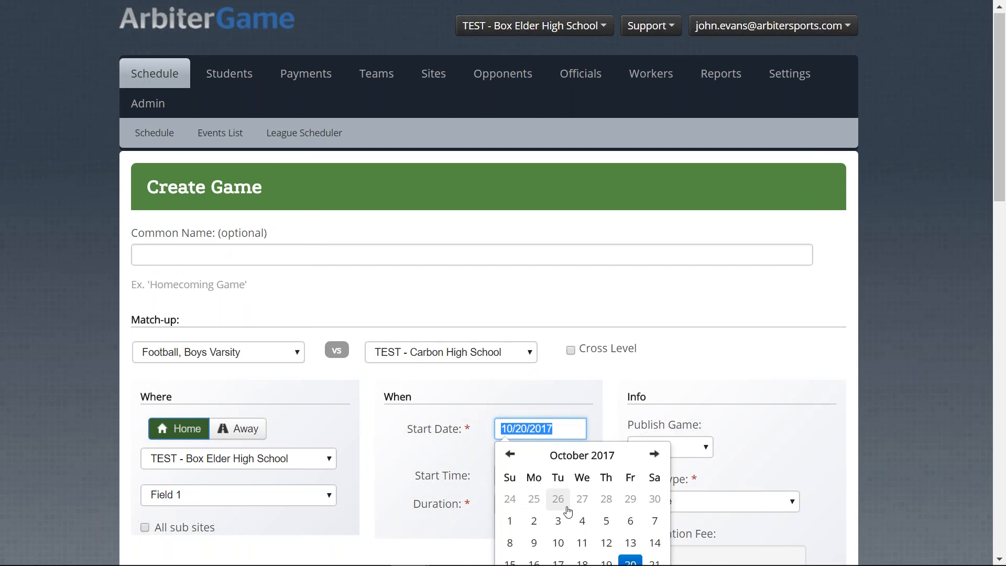
{"action": "scroll", "coordinate": [569, 512], "scroll_direction": "down", "scroll_amount": 3}
{"action": "left_click", "coordinate": [630, 430]}
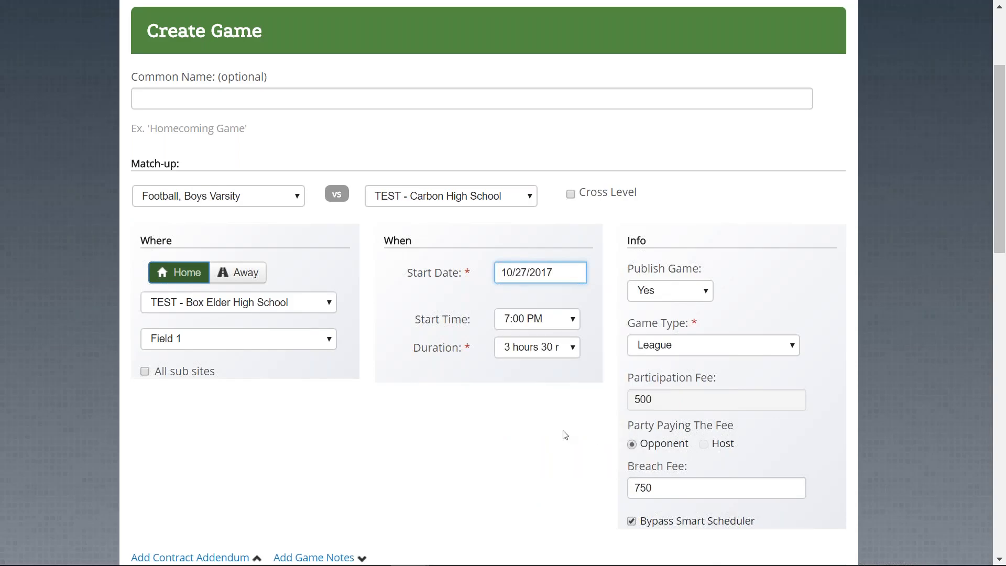
{"action": "scroll", "coordinate": [564, 435], "scroll_direction": "down", "scroll_amount": 1}
{"action": "scroll", "coordinate": [563, 435], "scroll_direction": "down", "scroll_amount": 2}
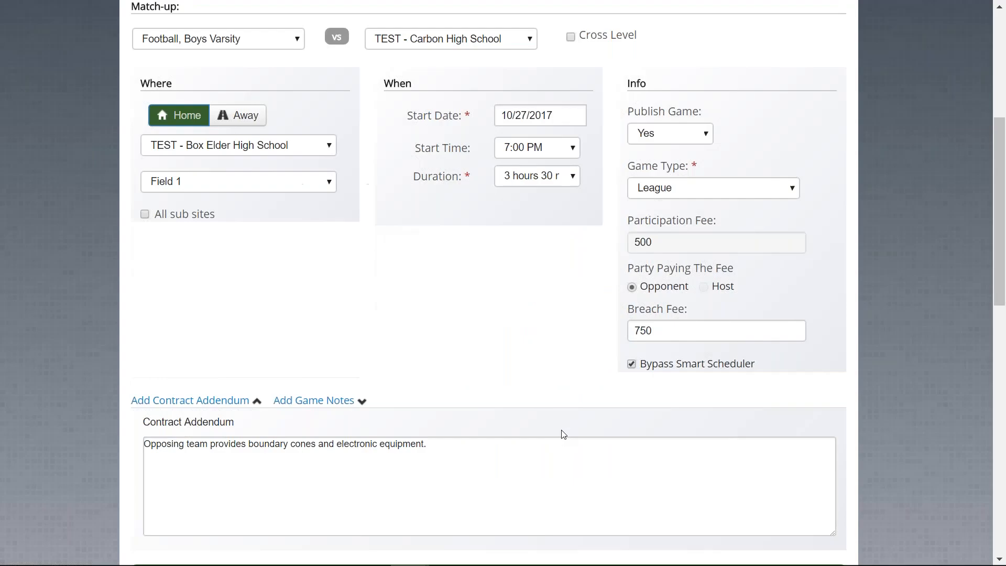
{"action": "scroll", "coordinate": [563, 435], "scroll_direction": "down", "scroll_amount": 10}
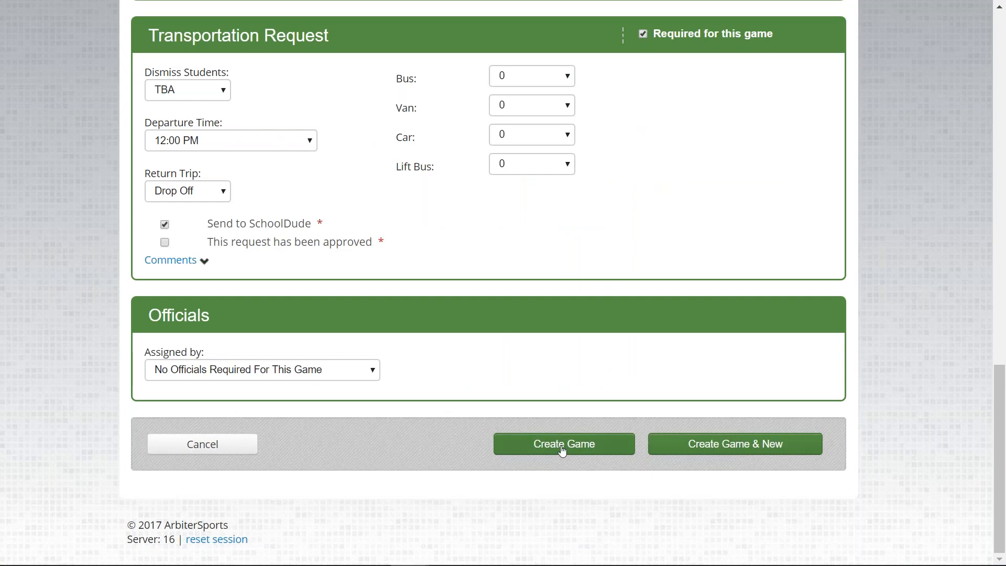
{"action": "scroll", "coordinate": [562, 452], "scroll_direction": "up", "scroll_amount": 1}
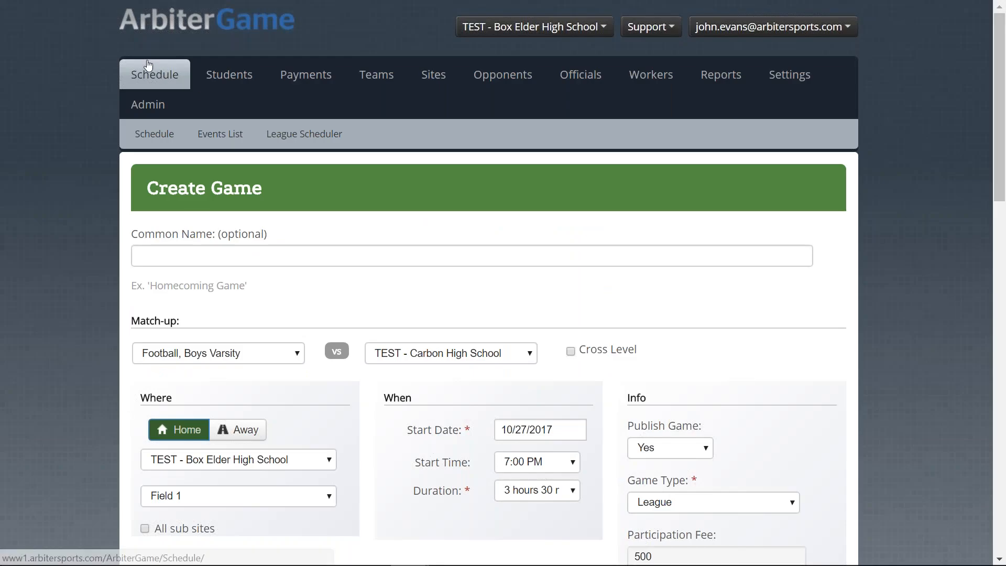
- Leave the unsaved game form and show the school schedule for October 20, 2017
{"action": "left_click", "coordinate": [154, 79]}
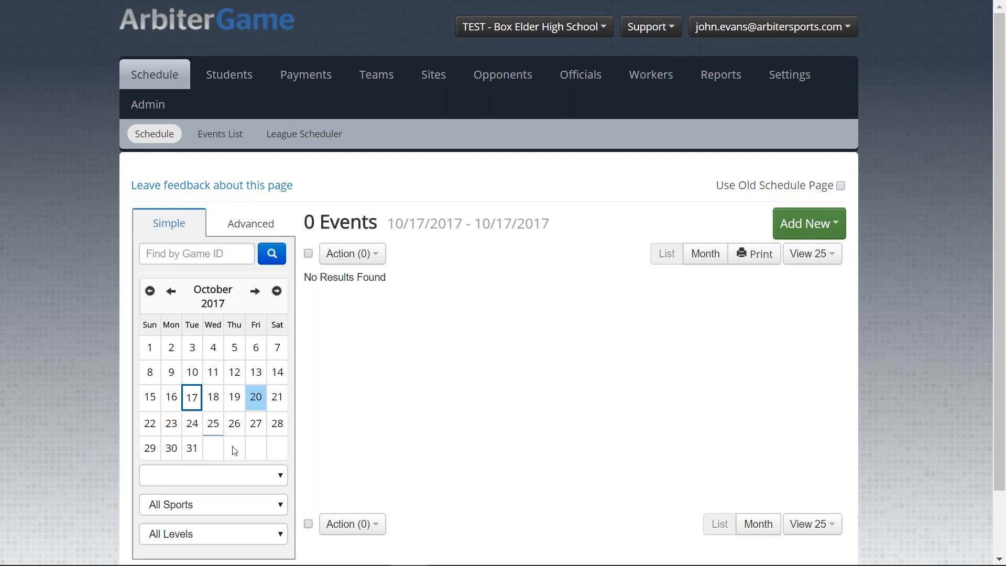
{"action": "left_click", "coordinate": [256, 397]}
{"action": "left_click", "coordinate": [256, 408]}
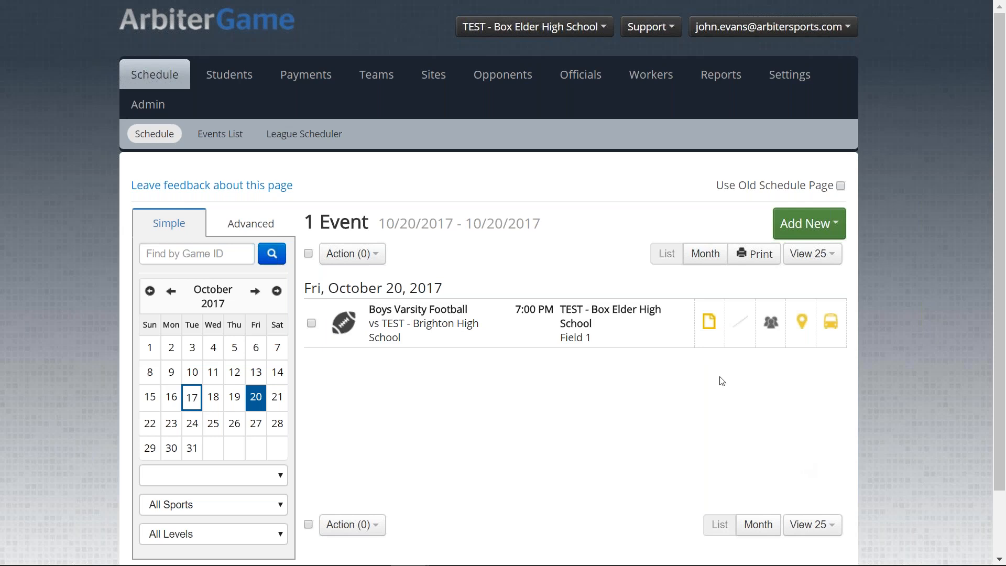
- Review the contract details of the Boys Varsity Football game, including fees and Game ID, and find where to search by Game ID
{"action": "left_click", "coordinate": [710, 322]}
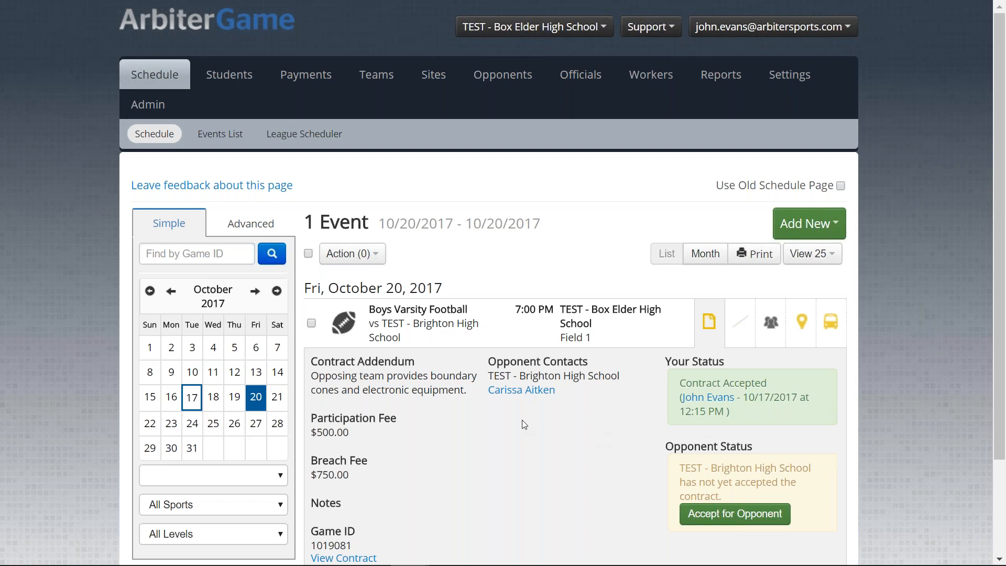
{"action": "scroll", "coordinate": [355, 385], "scroll_direction": "down", "scroll_amount": 1}
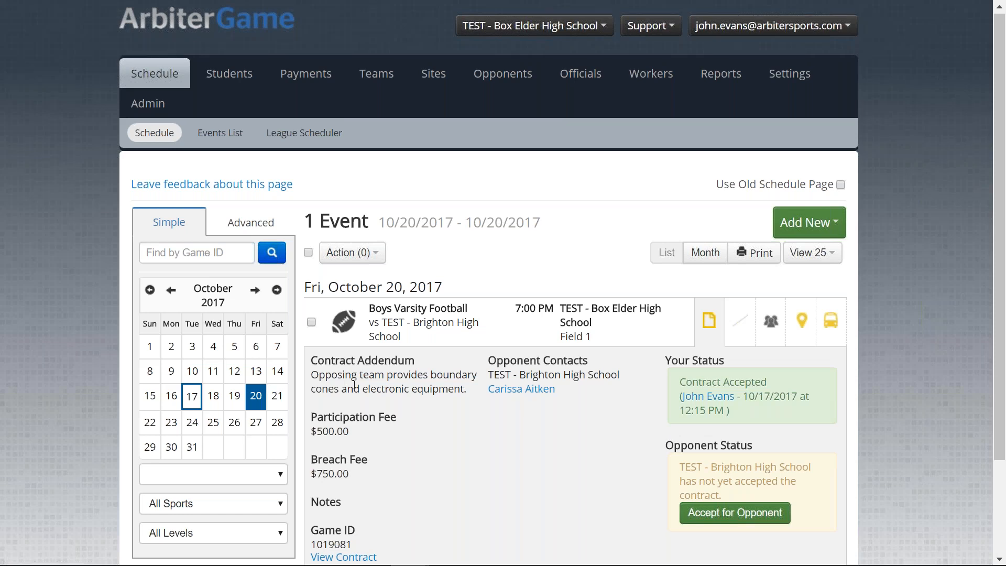
{"action": "scroll", "coordinate": [355, 385], "scroll_direction": "down", "scroll_amount": 2}
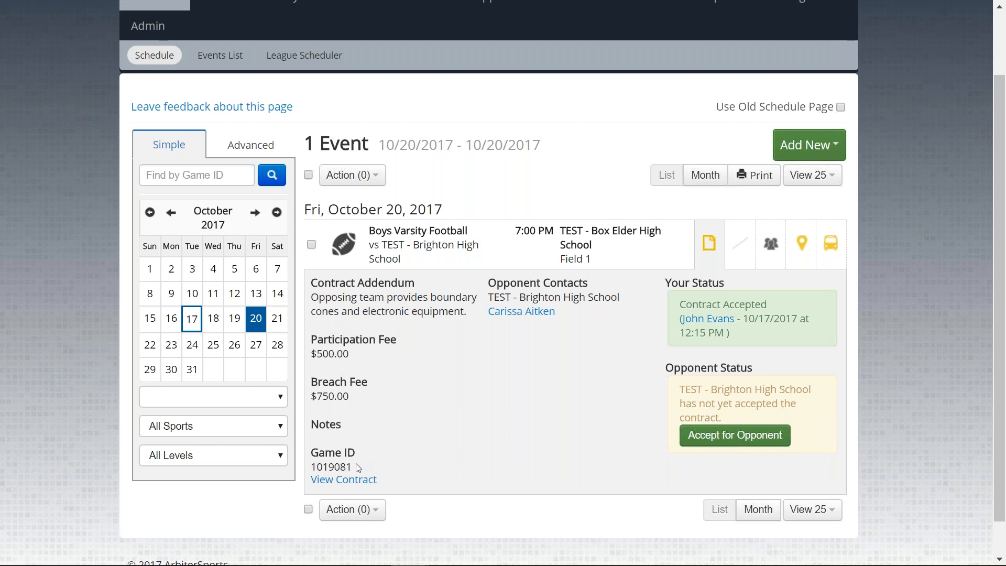
{"action": "left_click", "coordinate": [185, 178]}
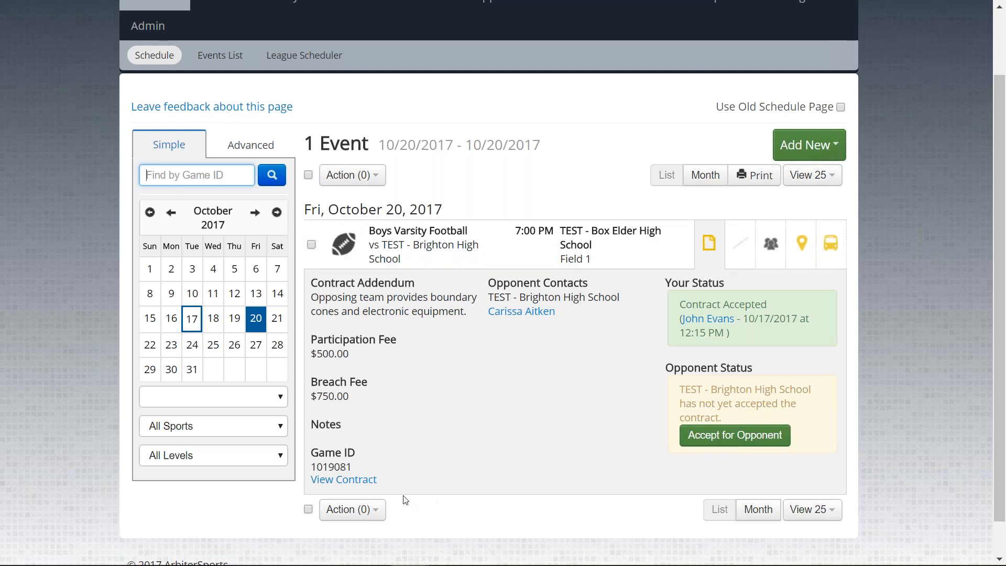
- Download the football game's contract as a PDF and dismiss the download notice
{"action": "left_click", "coordinate": [365, 483]}
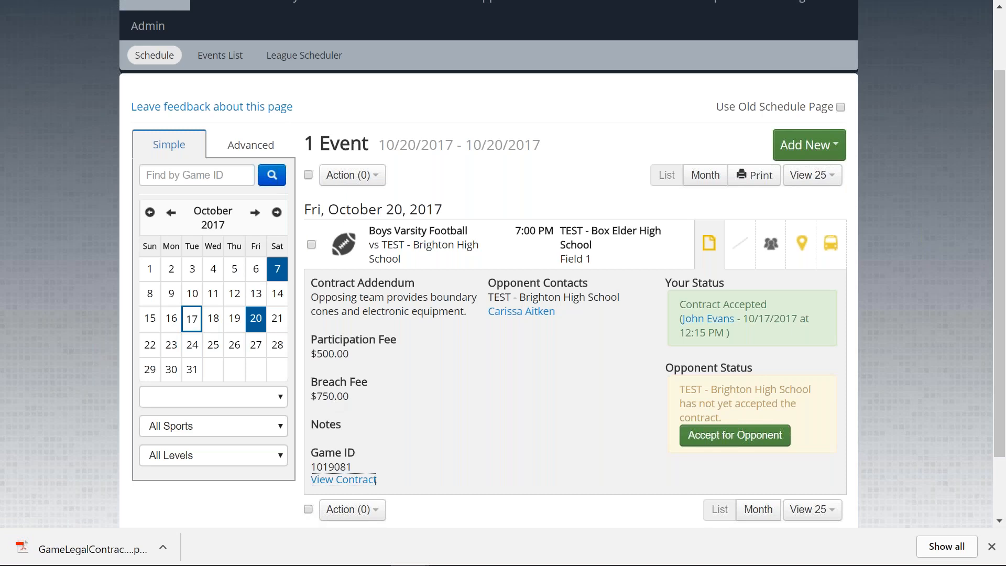
{"action": "mouse_move", "coordinate": [86, 563]}
{"action": "left_click", "coordinate": [992, 547]}
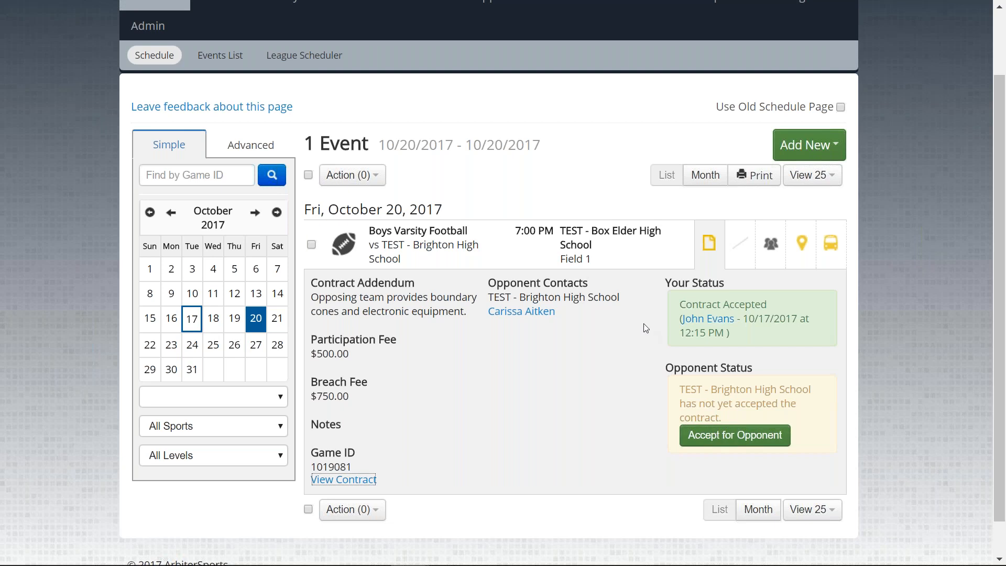
- Save the school preferences with others prevented from accepting game contracts and opponents prevented from creating new teams
{"action": "scroll", "coordinate": [580, 400], "scroll_direction": "up", "scroll_amount": 1}
{"action": "scroll", "coordinate": [578, 395], "scroll_direction": "up", "scroll_amount": 1}
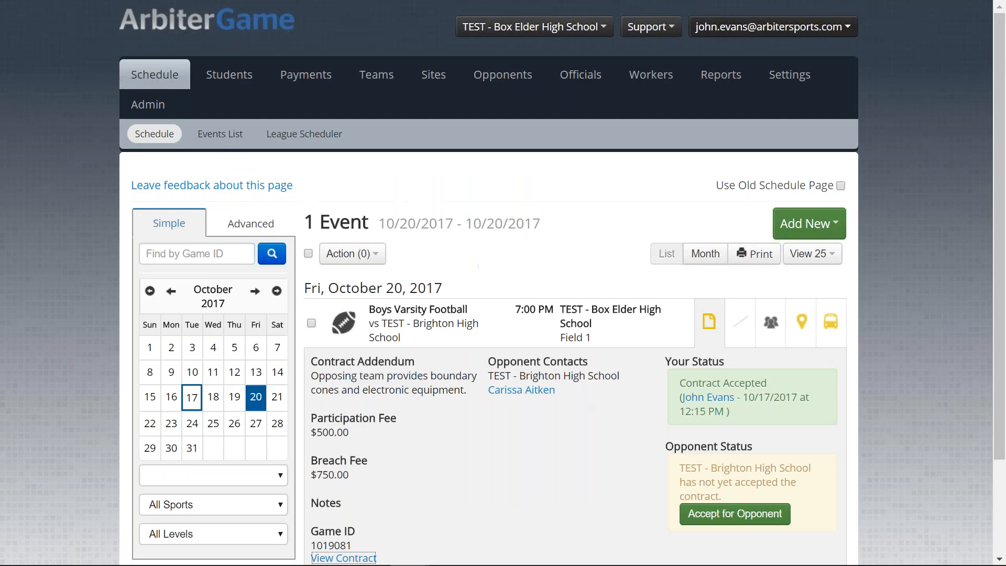
{"action": "left_click", "coordinate": [789, 76]}
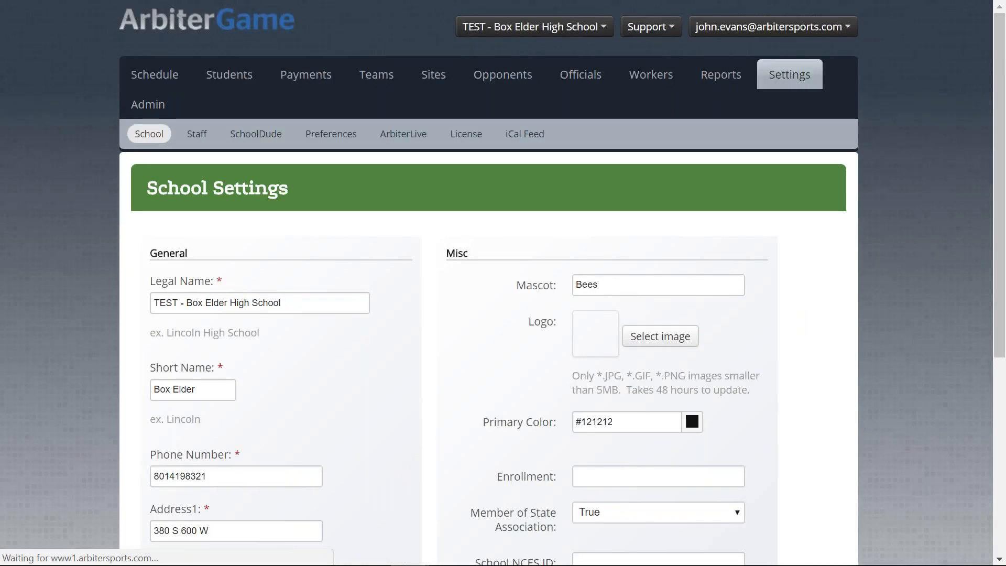
{"action": "left_click", "coordinate": [330, 135]}
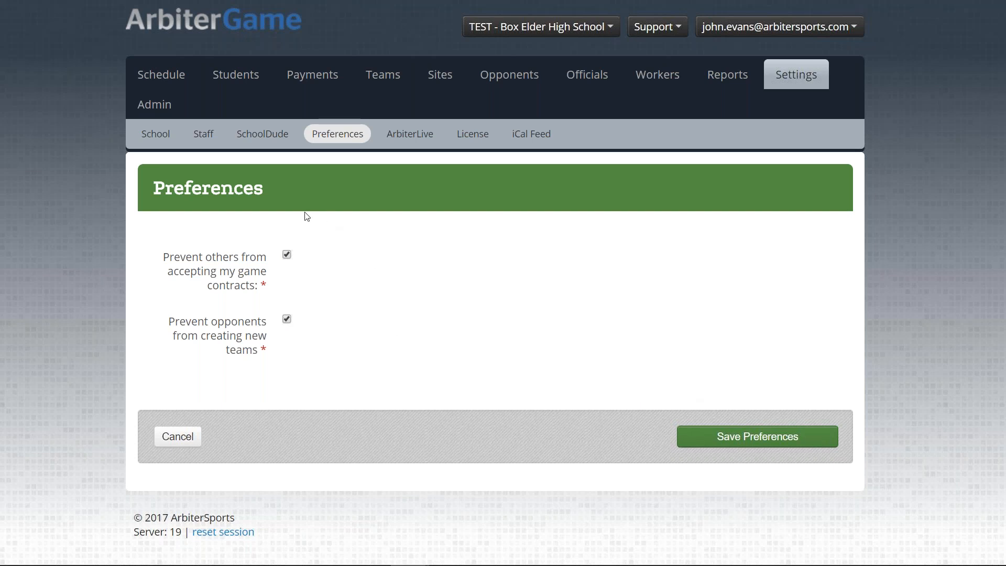
{"action": "left_click", "coordinate": [758, 436]}
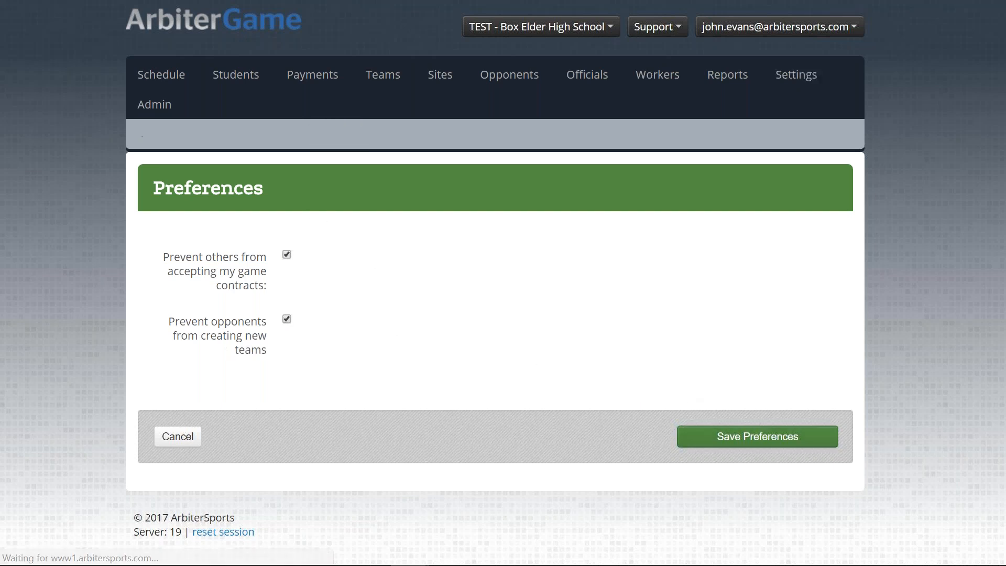
- Return to the schedule and review the football game's event workers, site request and transportation request
{"action": "left_click", "coordinate": [162, 79]}
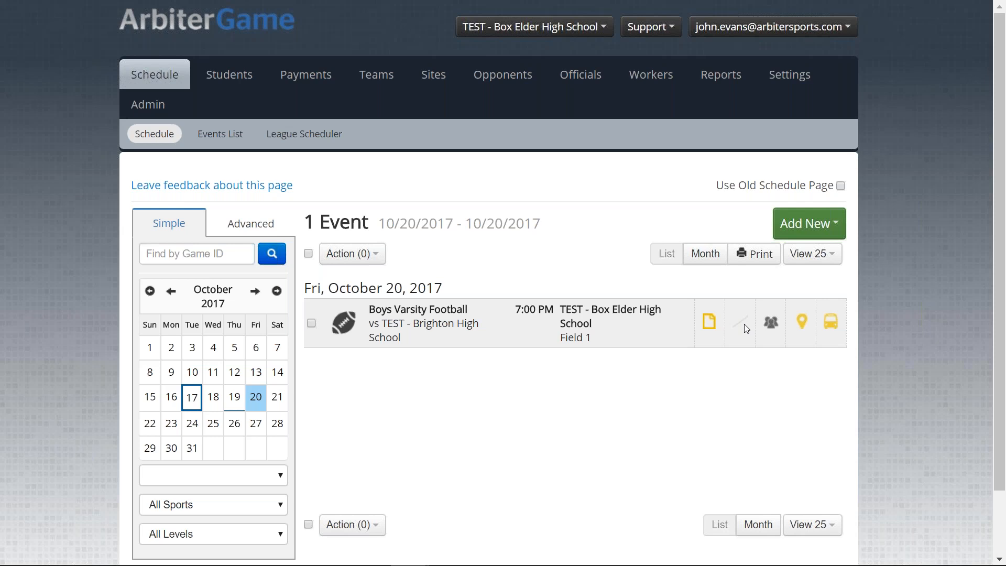
{"action": "left_click", "coordinate": [770, 332]}
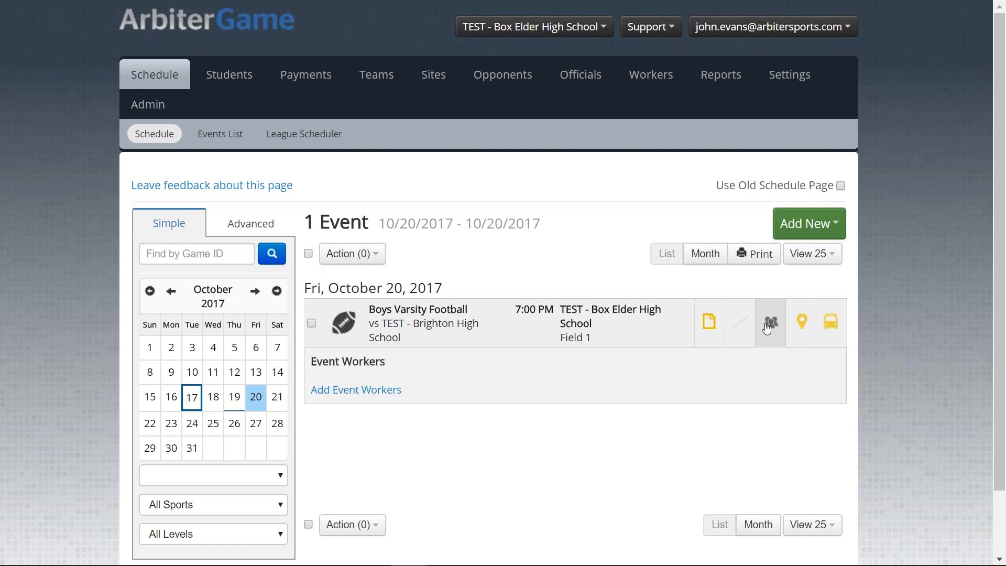
{"action": "left_click", "coordinate": [802, 324]}
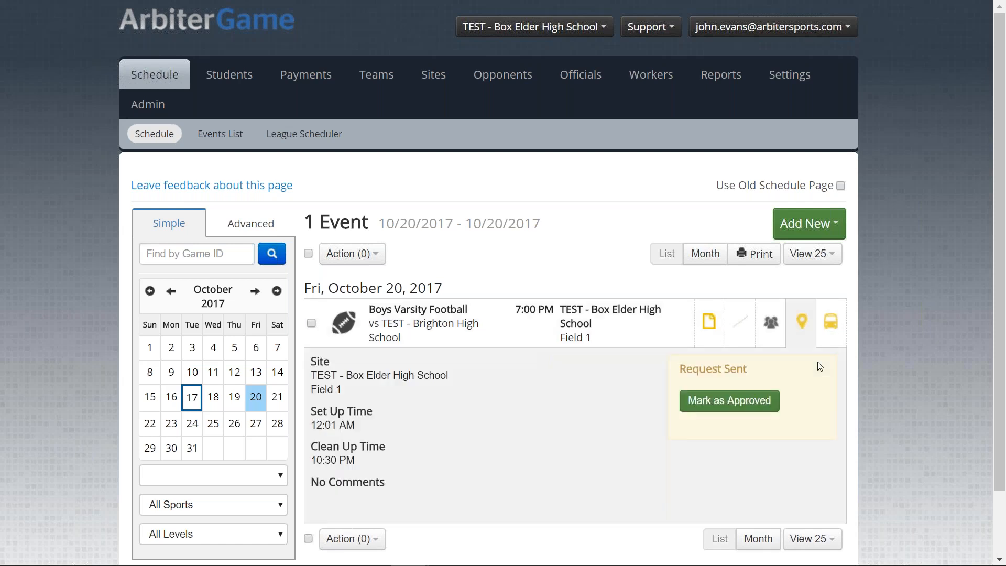
{"action": "left_click", "coordinate": [838, 327]}
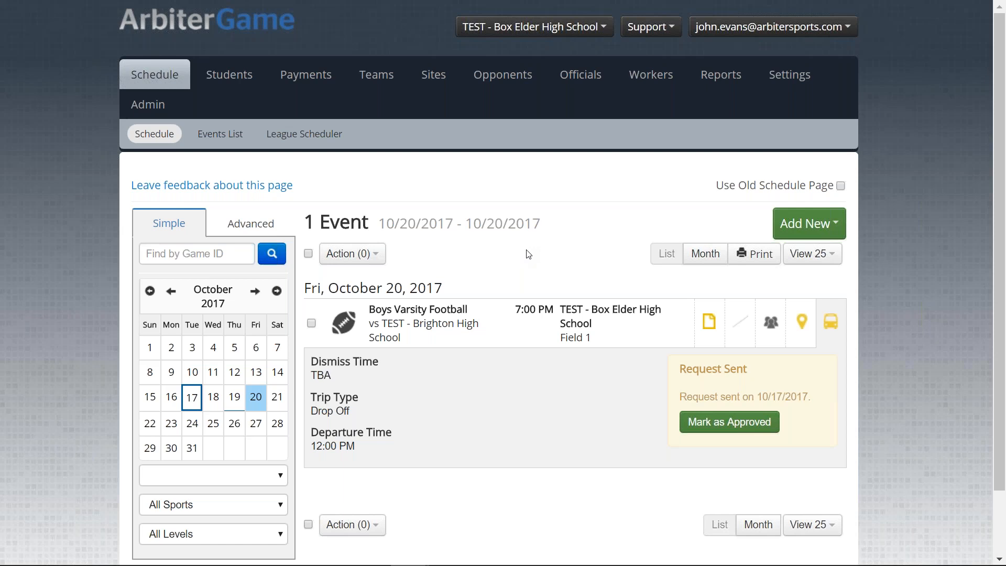
- Download the game import template and open it in Excel with editing enabled
{"action": "left_click", "coordinate": [826, 236]}
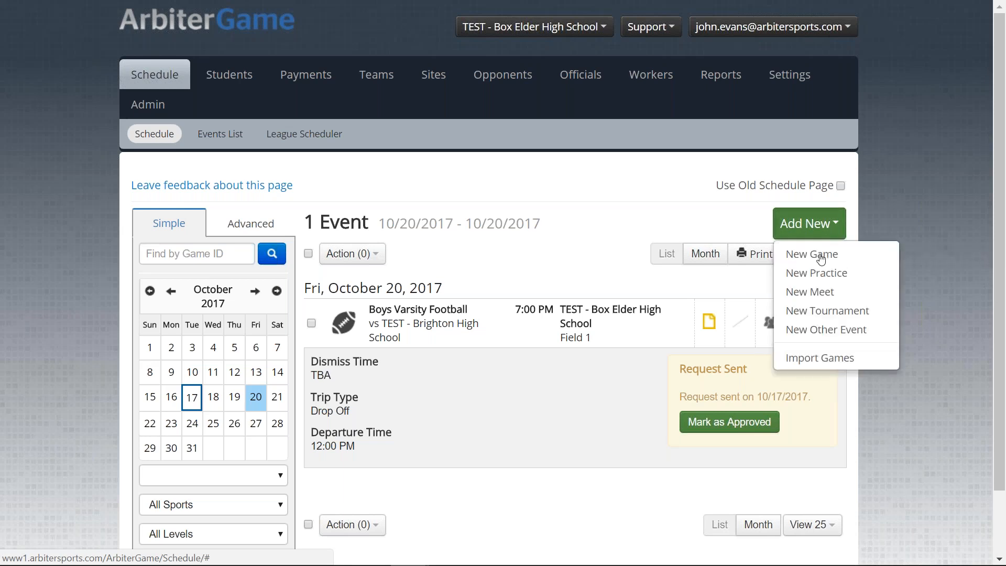
{"action": "left_click", "coordinate": [822, 359]}
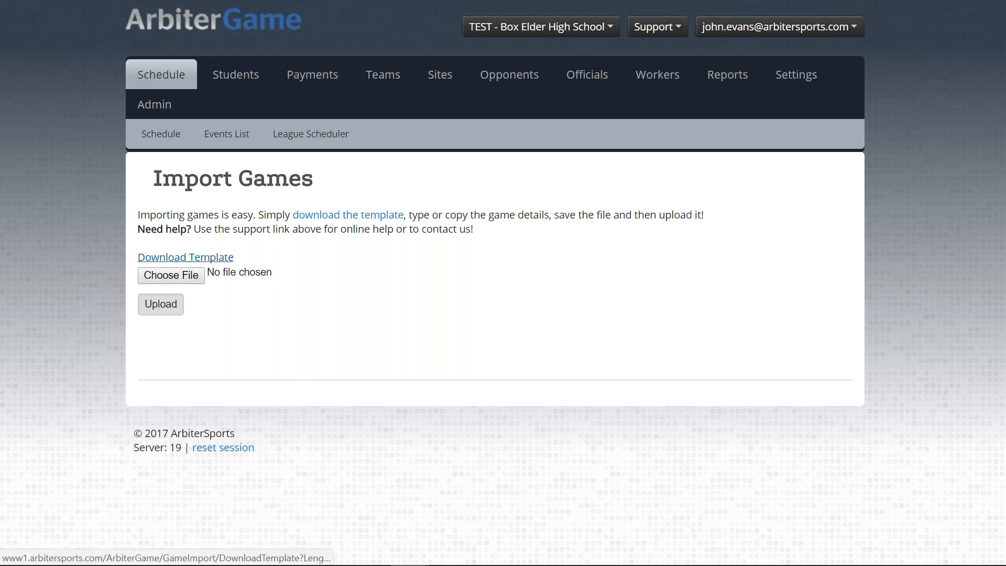
{"action": "left_click", "coordinate": [192, 260]}
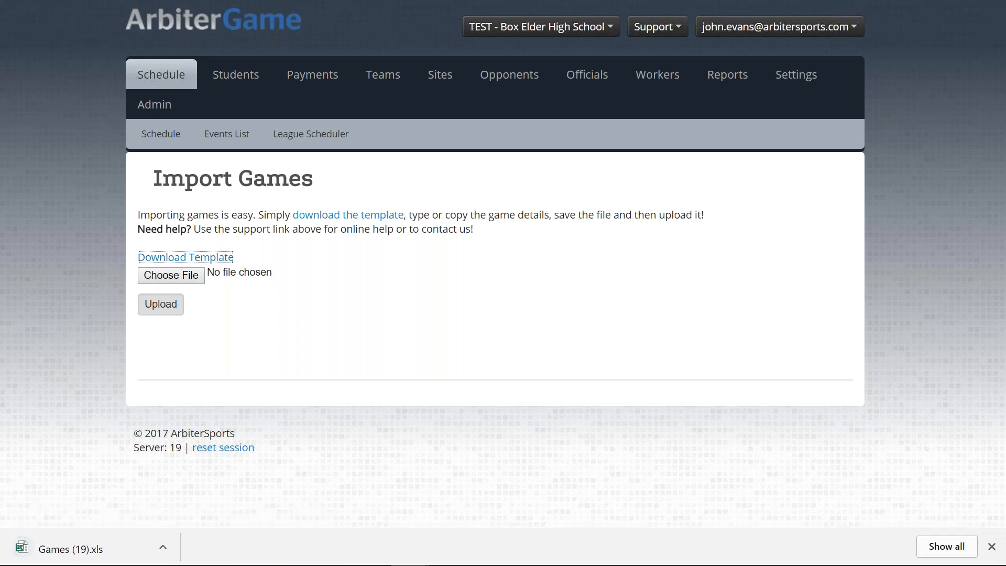
{"action": "left_click", "coordinate": [71, 552]}
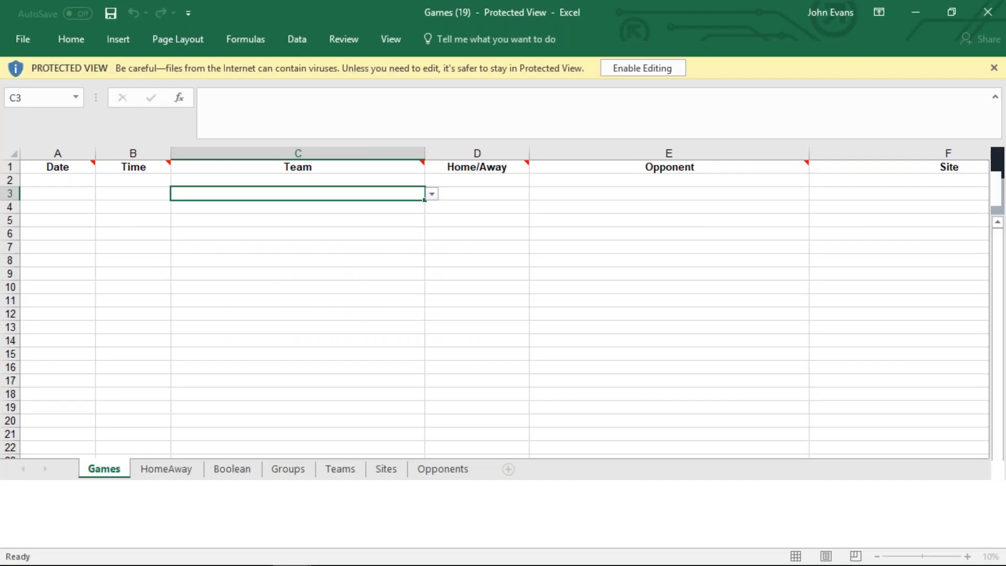
{"action": "left_click", "coordinate": [656, 66]}
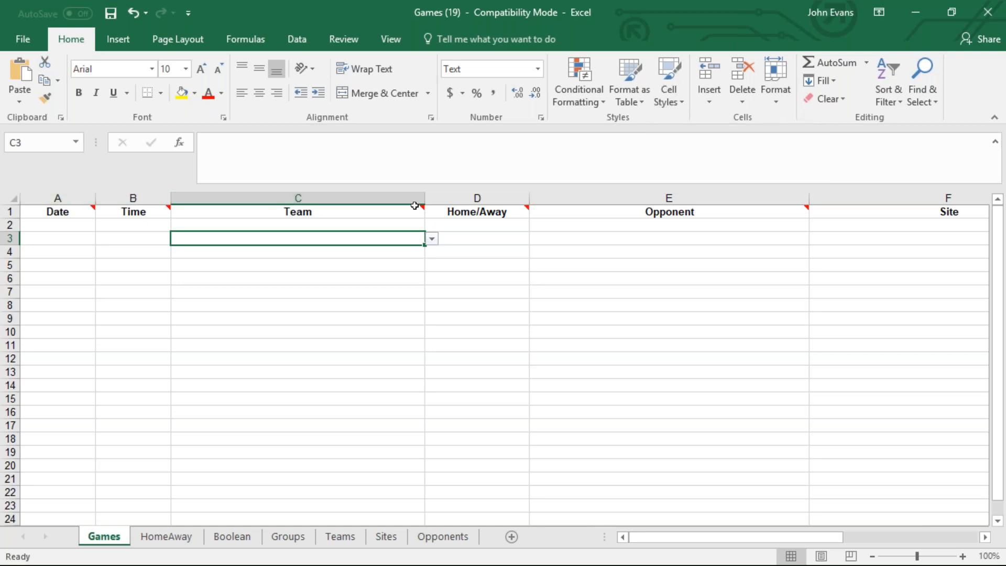
- Read the header notes for the Date, Time, Team and Home/Away columns on the Games sheet
{"action": "mouse_move", "coordinate": [414, 206]}
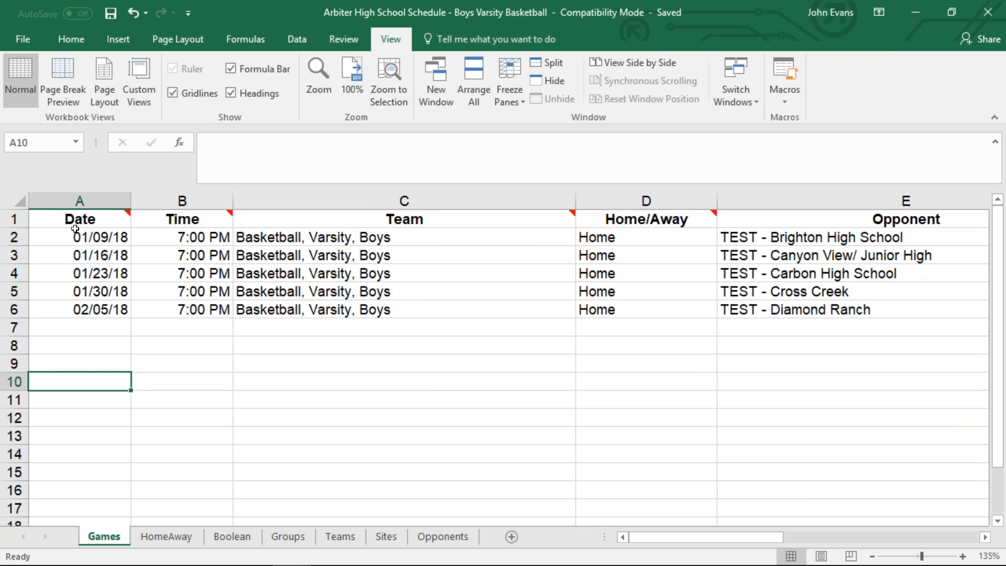
{"action": "mouse_move", "coordinate": [134, 217]}
{"action": "mouse_move", "coordinate": [205, 221]}
{"action": "mouse_move", "coordinate": [414, 219]}
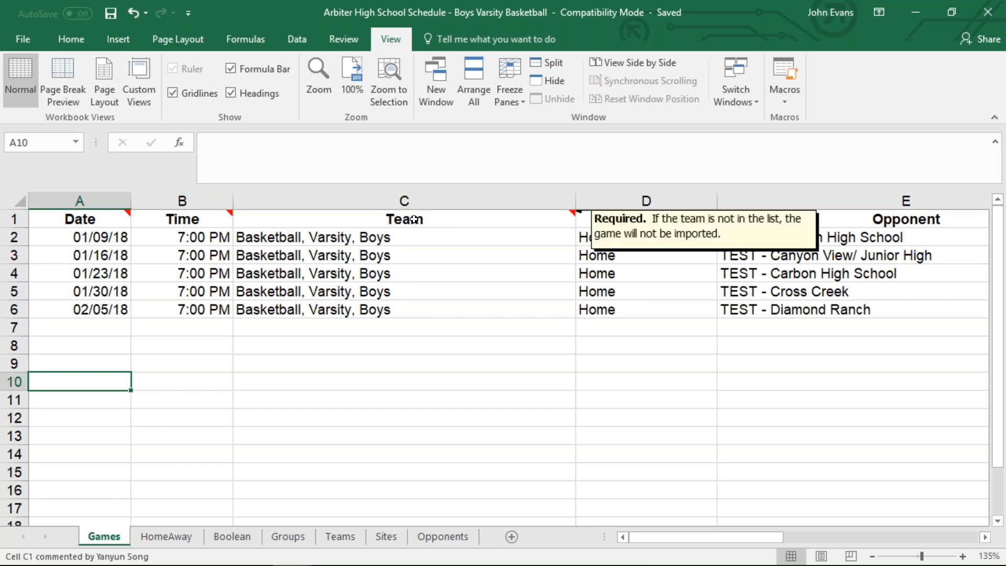
{"action": "left_click", "coordinate": [447, 220]}
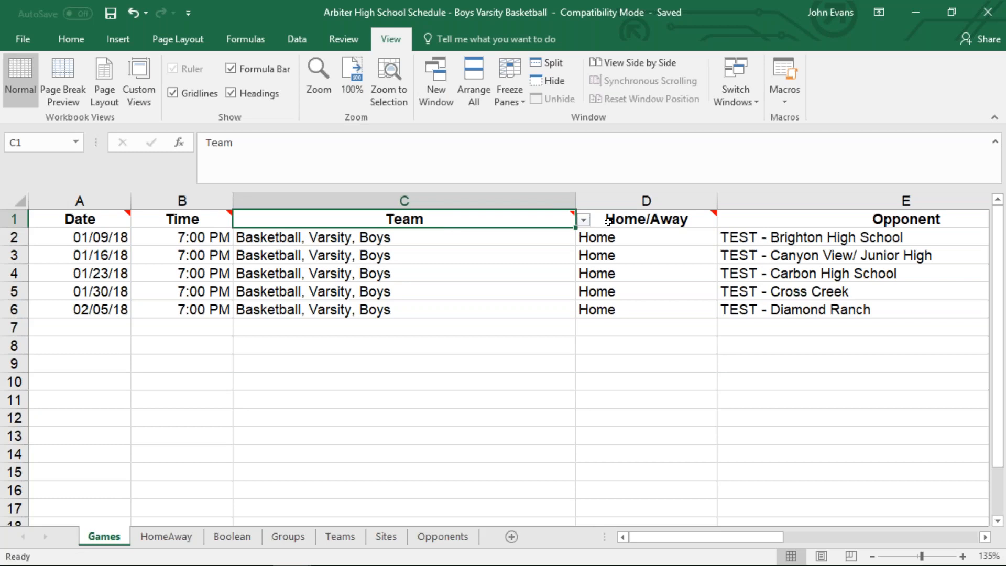
{"action": "mouse_move", "coordinate": [688, 219]}
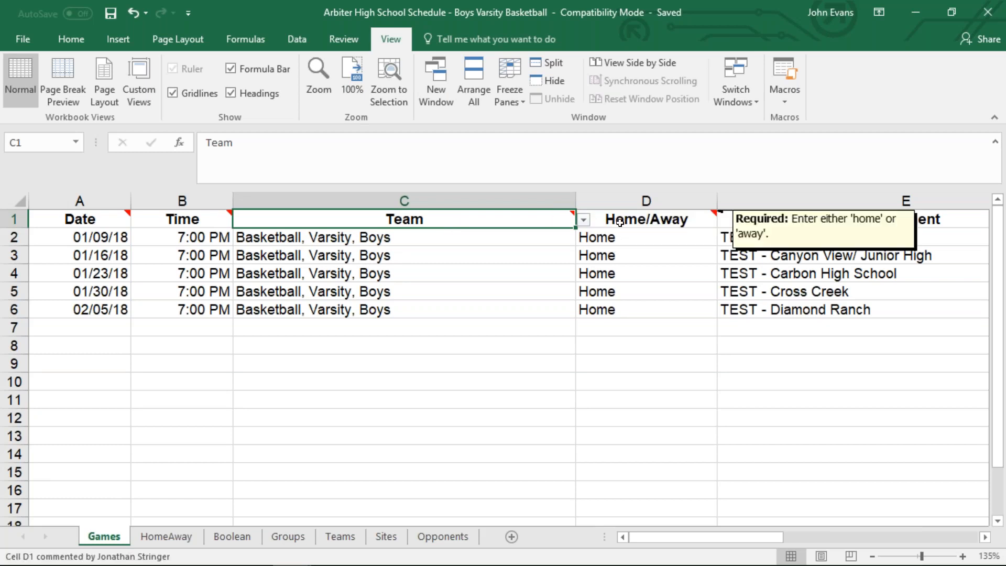
- Check the available team choices for cell C2 and keep Basketball, Varsity, Boys
{"action": "left_click", "coordinate": [436, 235]}
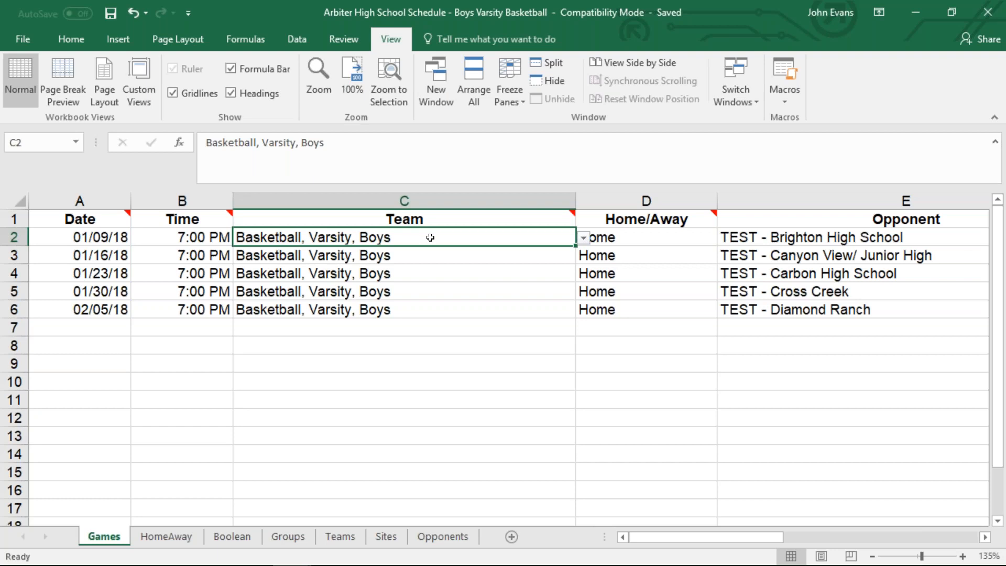
{"action": "left_click", "coordinate": [583, 239]}
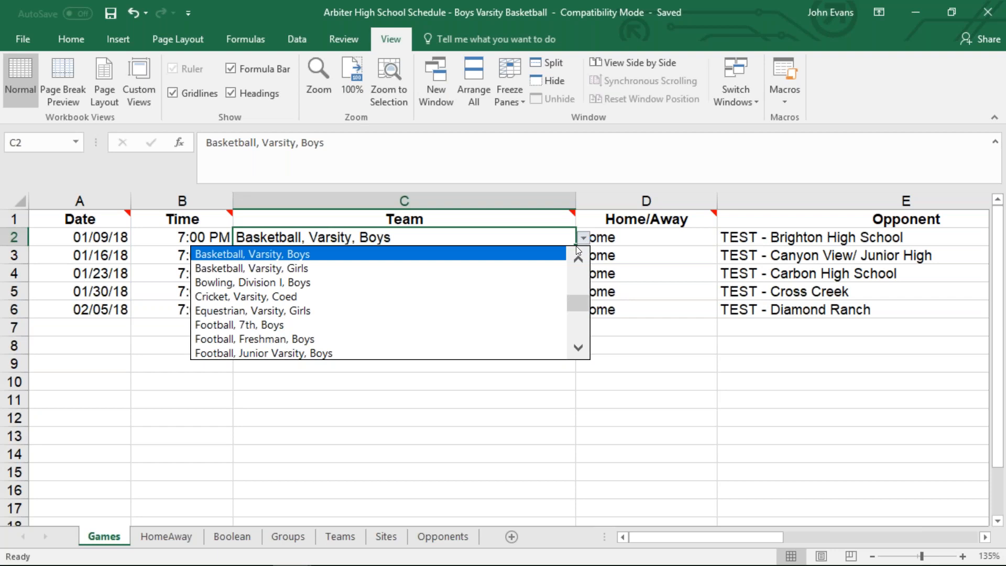
{"action": "left_click", "coordinate": [508, 251]}
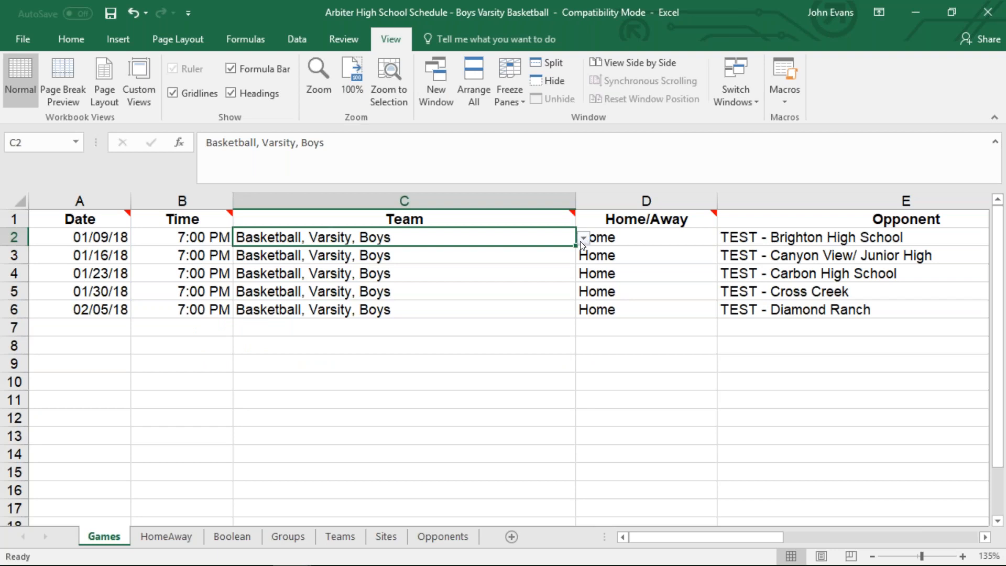
- Fill the team in C2 down through C6 and choose TEST - Brighton High School as the opponent in E2
{"action": "left_click_drag", "start_coordinate": [576, 246], "coordinate": [569, 318]}
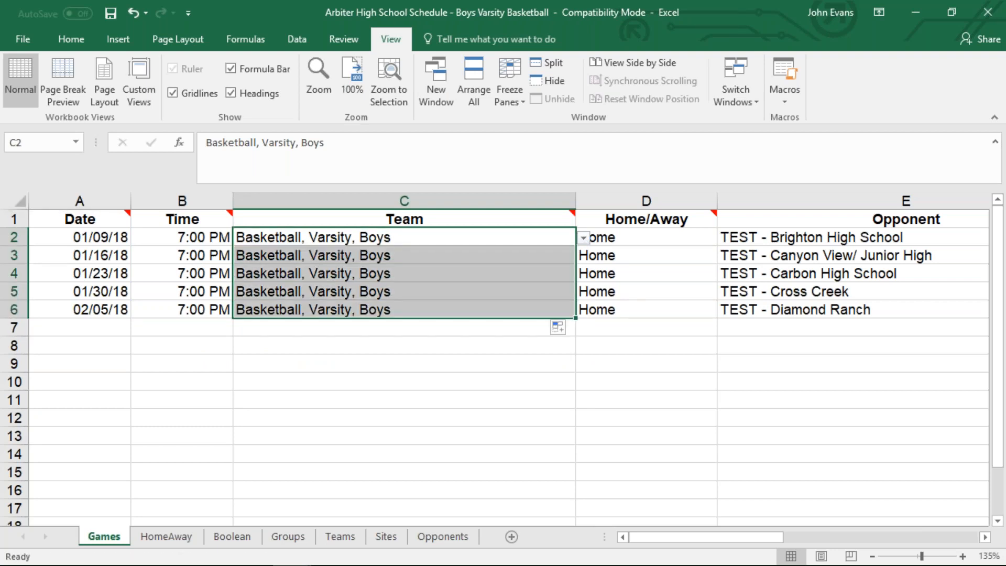
{"action": "left_click", "coordinate": [646, 322]}
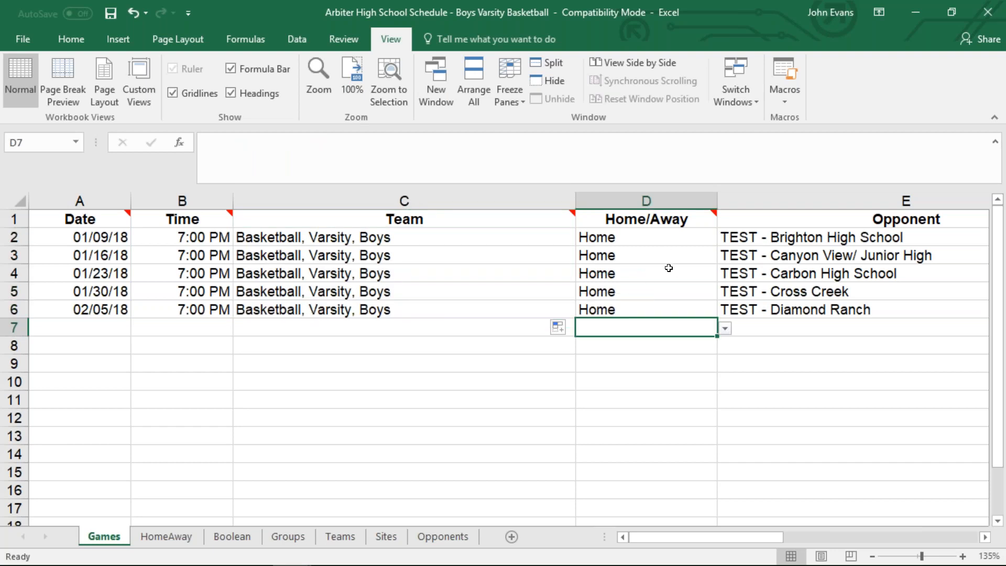
{"action": "left_click_drag", "start_coordinate": [737, 539], "coordinate": [894, 527]}
{"action": "left_click", "coordinate": [270, 237]}
{"action": "left_click", "coordinate": [414, 238]}
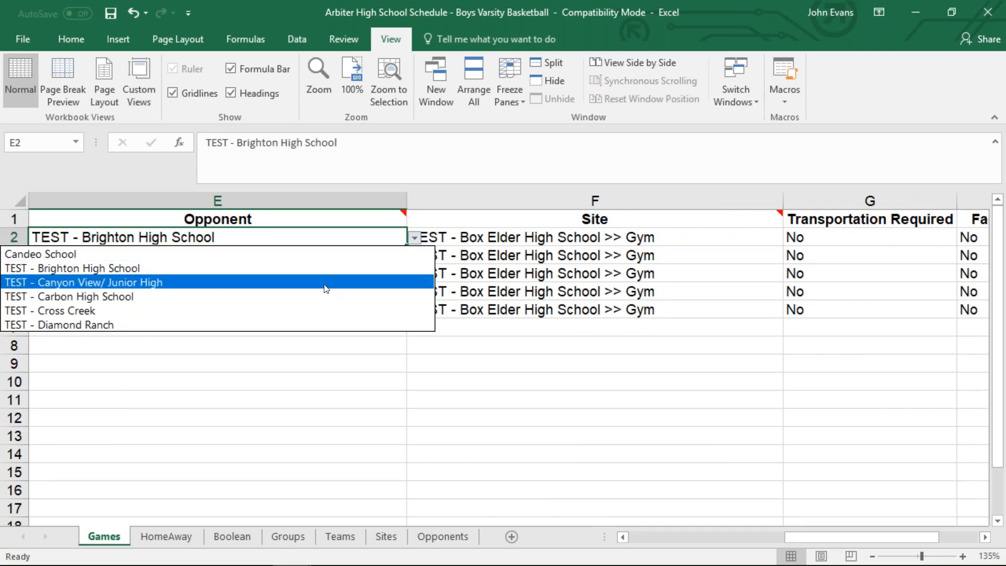
{"action": "left_click", "coordinate": [325, 269]}
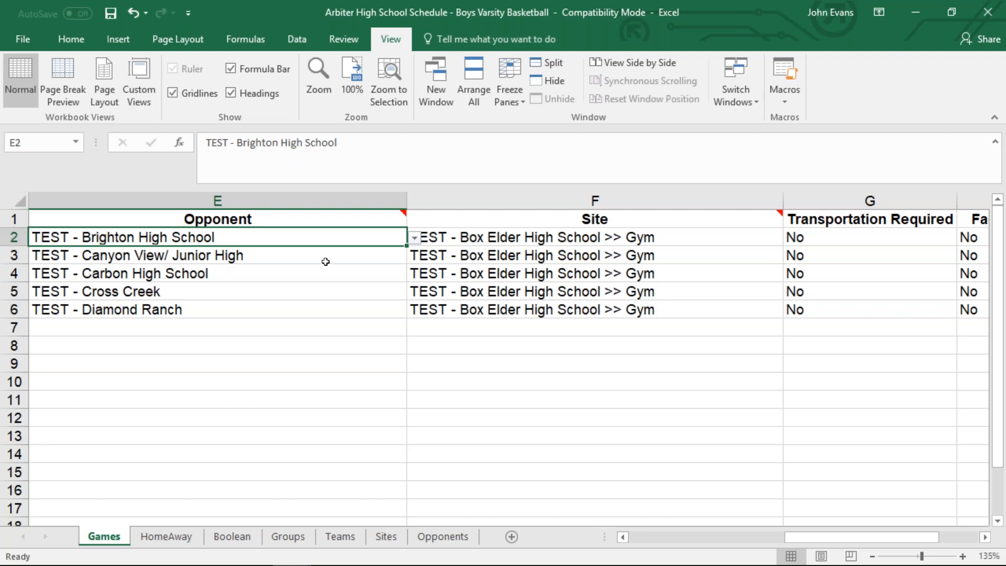
- Check the available opponent choices for cell E2 and the site choices for cell F2, keeping the existing entries
{"action": "left_click", "coordinate": [415, 238]}
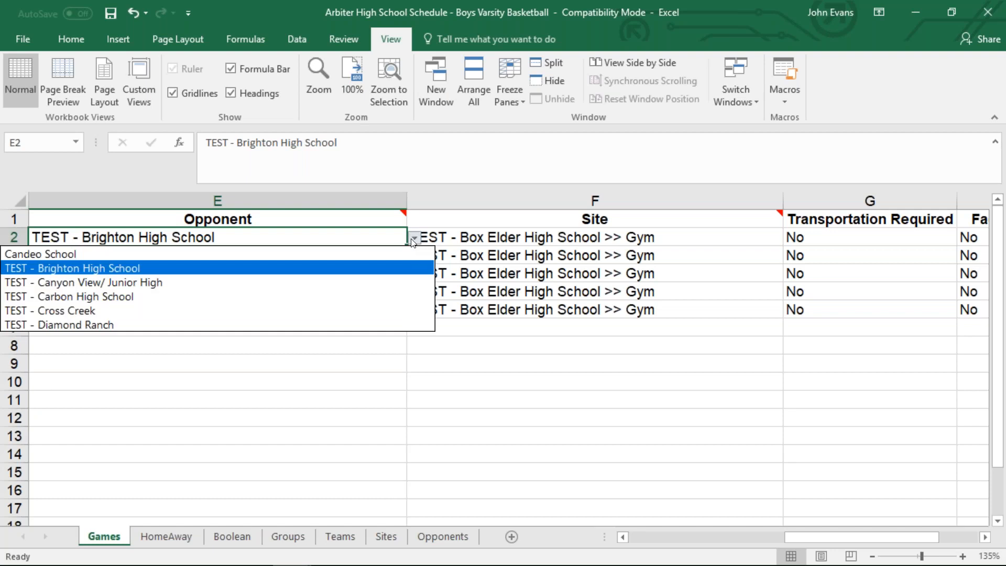
{"action": "left_click", "coordinate": [528, 272]}
{"action": "left_click", "coordinate": [590, 242]}
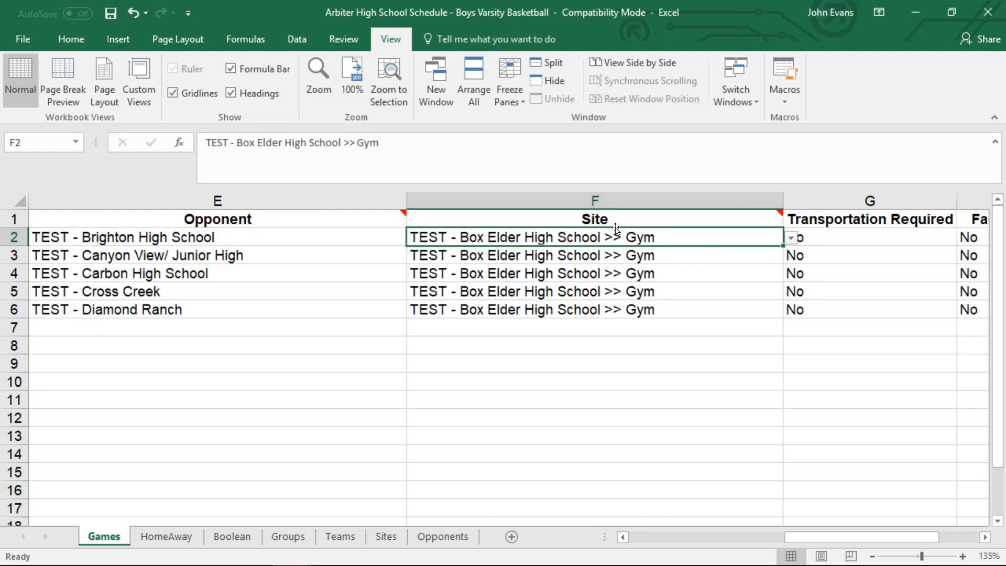
{"action": "left_click", "coordinate": [792, 238]}
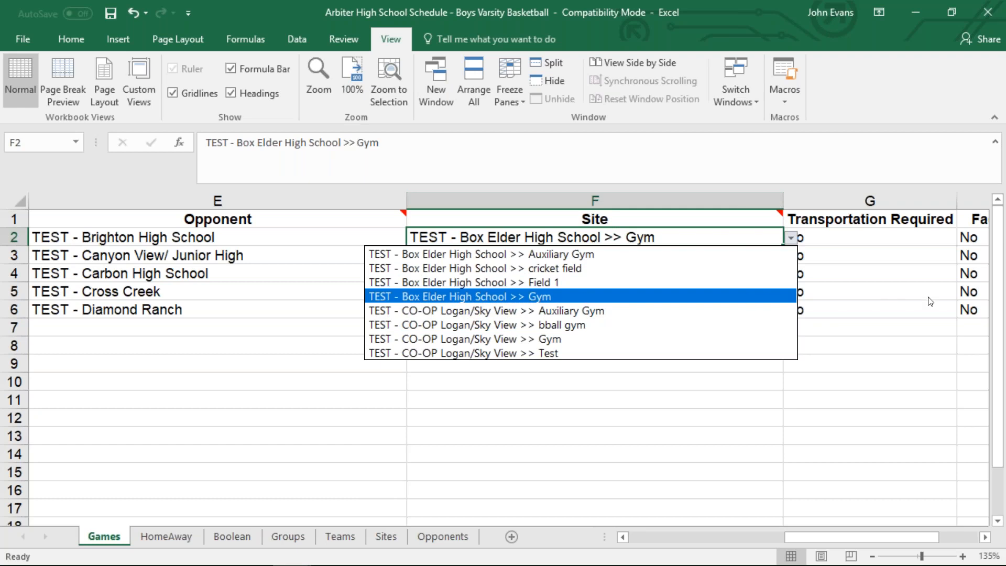
{"action": "key", "text": "Escape"}
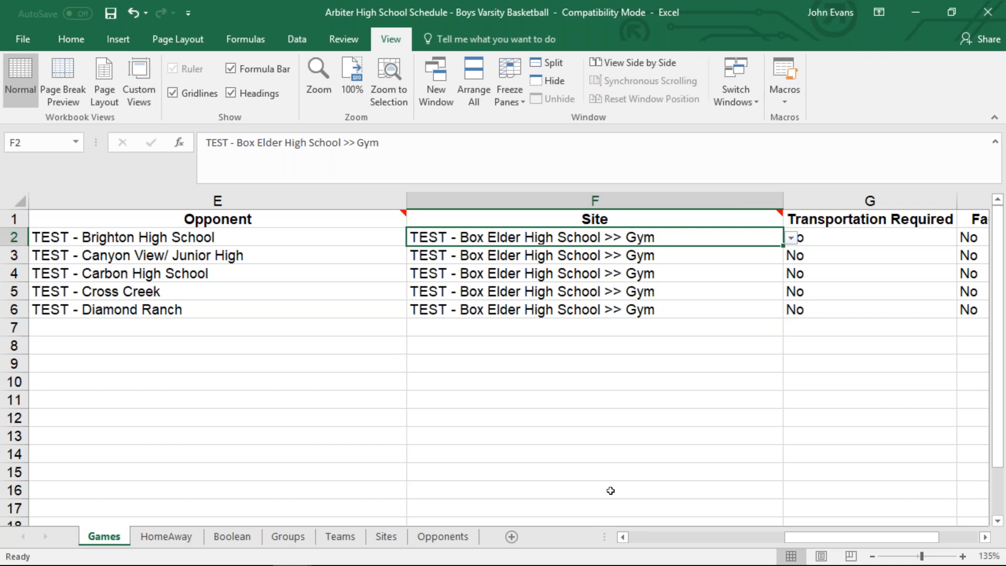
- Check the Transportation Required choices for cell G2 and keep No
{"action": "left_click_drag", "start_coordinate": [813, 540], "coordinate": [870, 532]}
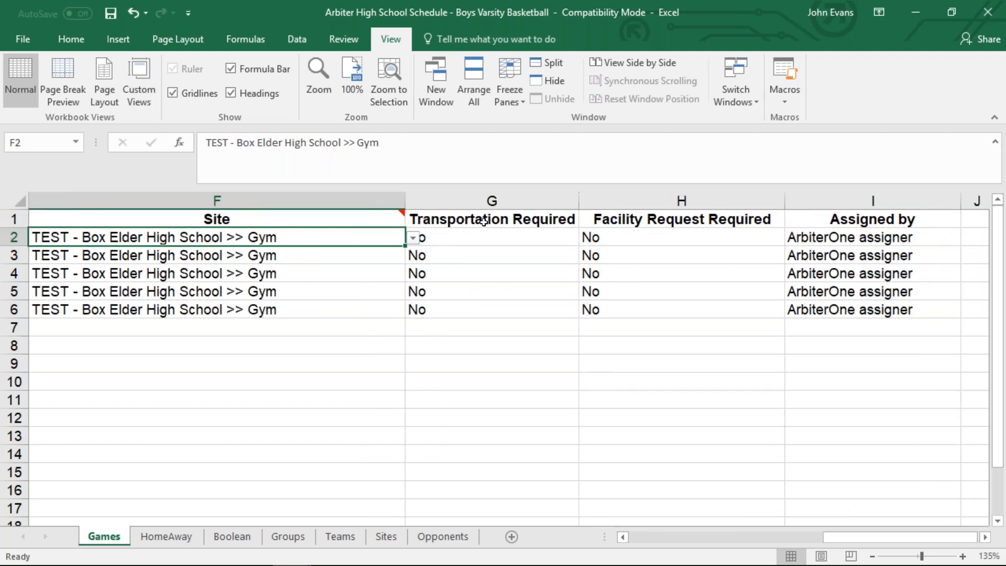
{"action": "left_click", "coordinate": [502, 220]}
{"action": "left_click", "coordinate": [500, 235]}
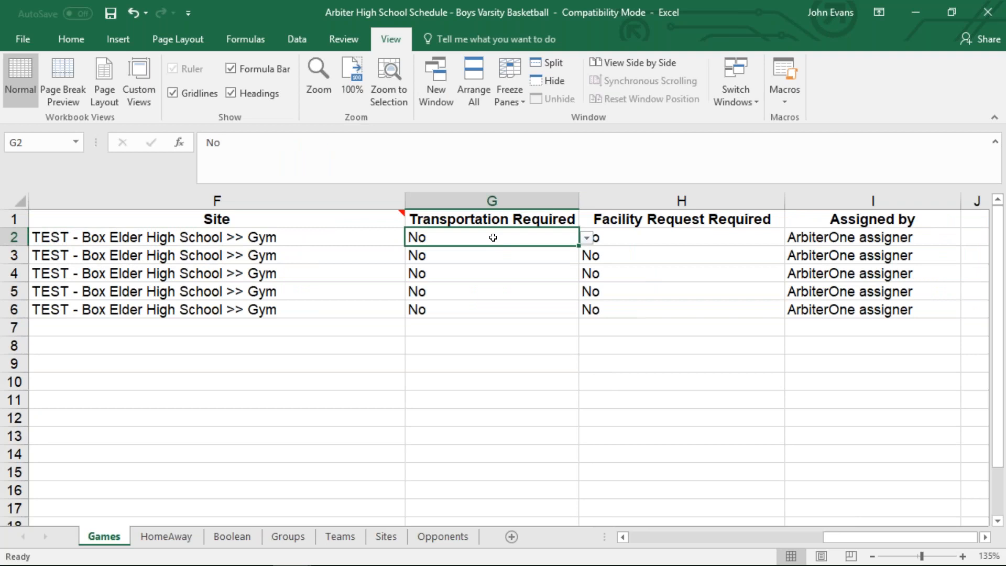
{"action": "left_click", "coordinate": [587, 239]}
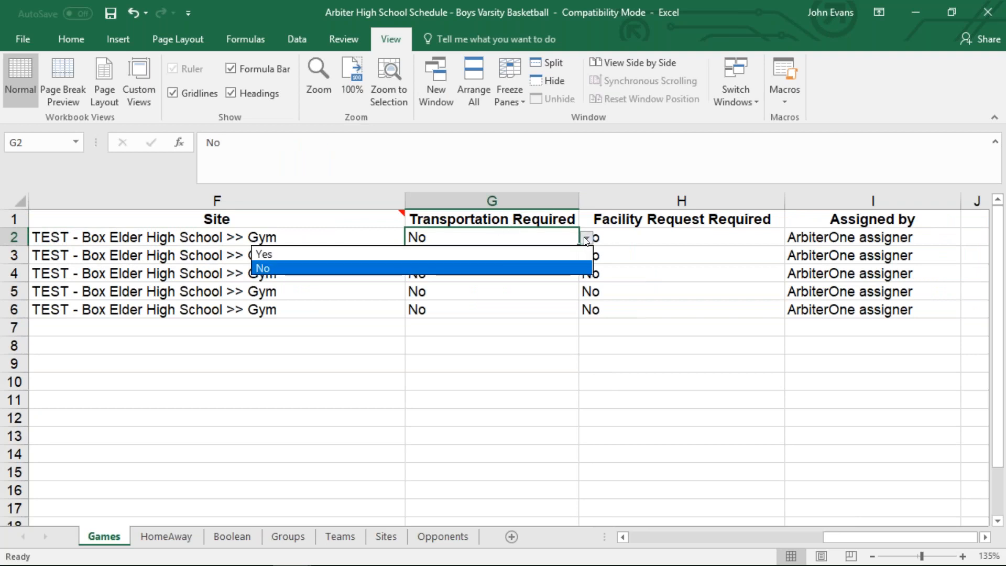
{"action": "left_click", "coordinate": [552, 265]}
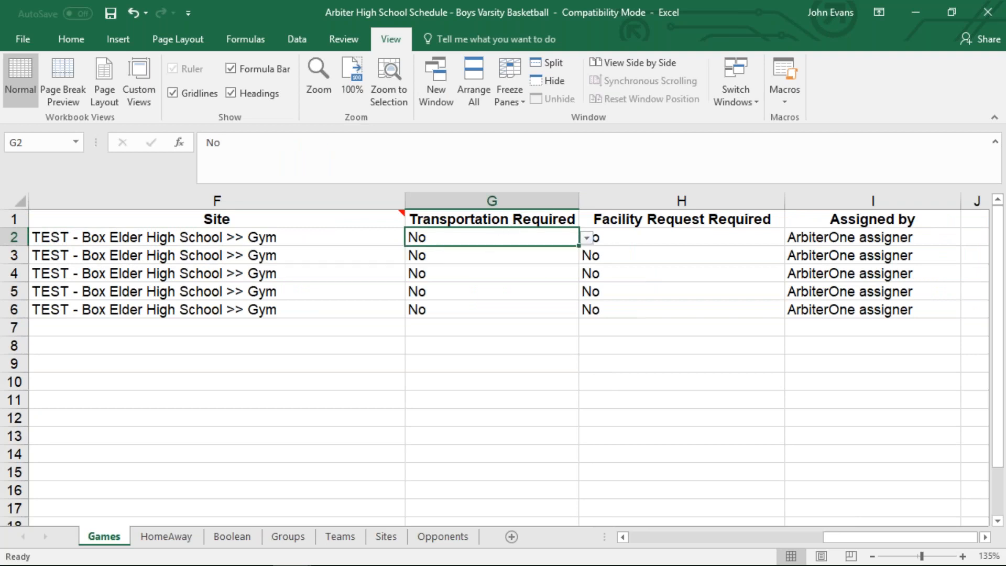
- Check the Facility Request Required choices for H2, keeping No, and the Assigned by choices for I2
{"action": "left_click", "coordinate": [634, 239]}
{"action": "left_click", "coordinate": [793, 239]}
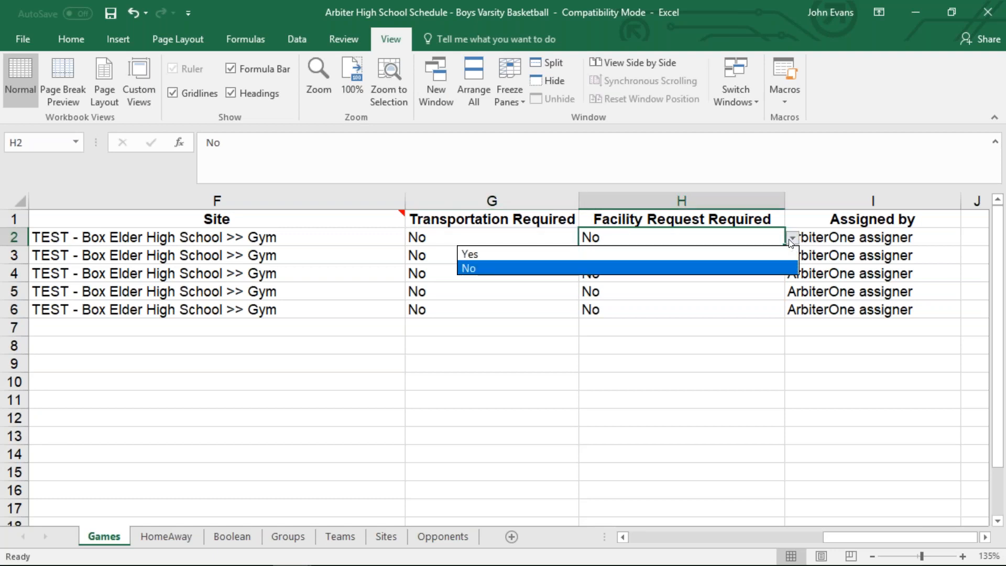
{"action": "left_click", "coordinate": [834, 255]}
{"action": "left_click_drag", "start_coordinate": [493, 225], "coordinate": [661, 308]}
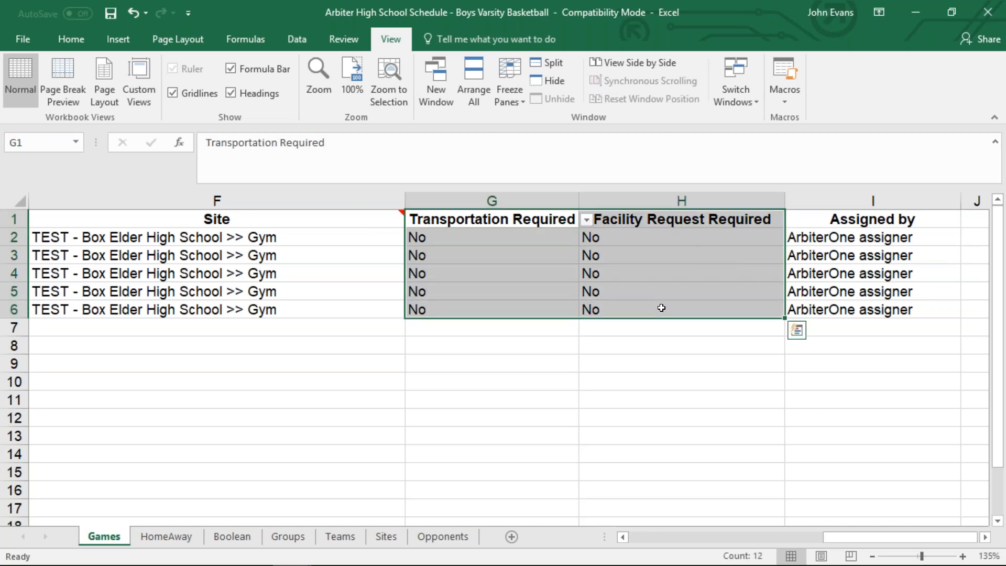
{"action": "left_click", "coordinate": [825, 240]}
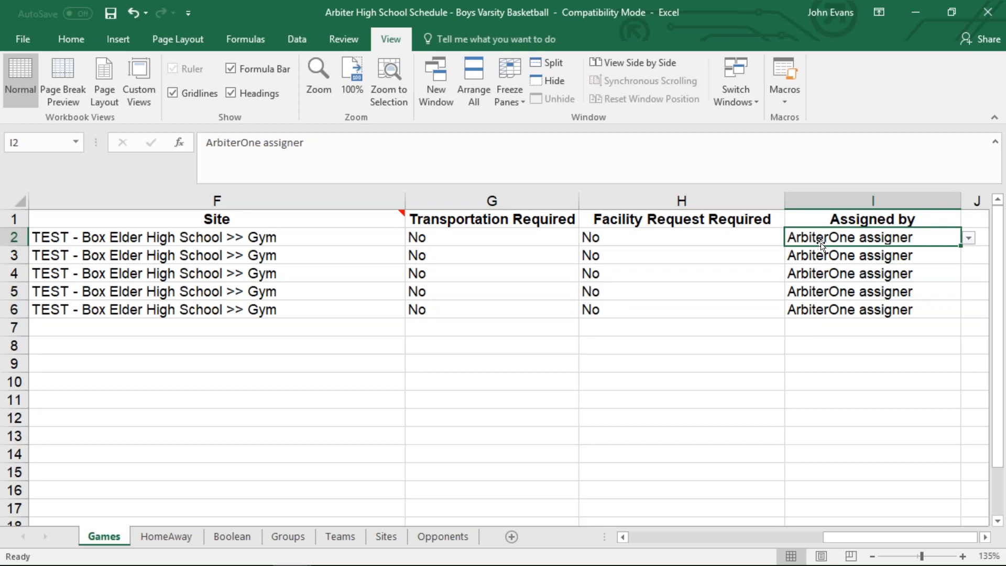
{"action": "left_click", "coordinate": [968, 239]}
- Start saving a copy of the workbook to the Desktop, keeping the file name Arbiter High School Schedule - Boys Varsity Basketball
{"action": "left_click", "coordinate": [23, 37]}
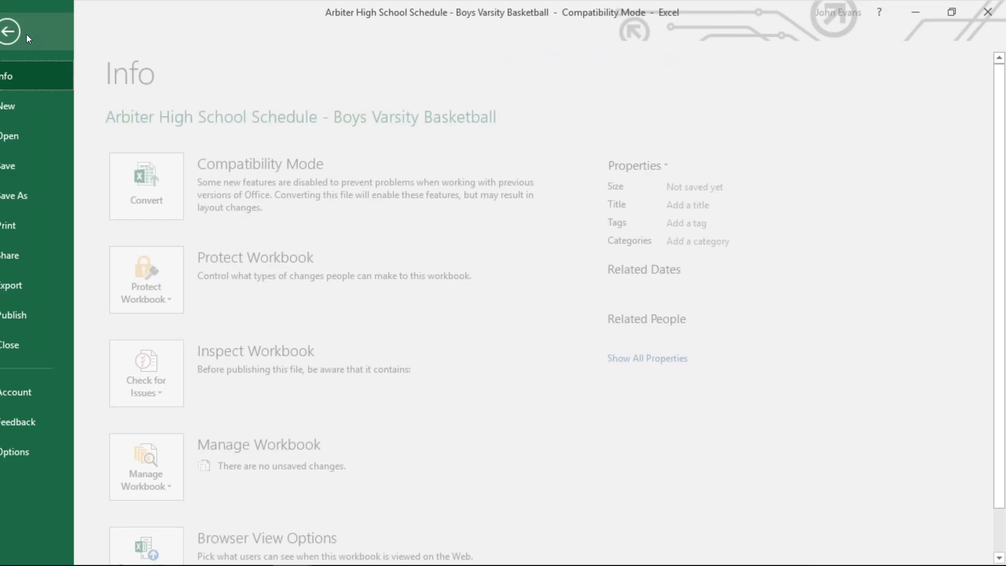
{"action": "left_click", "coordinate": [45, 194]}
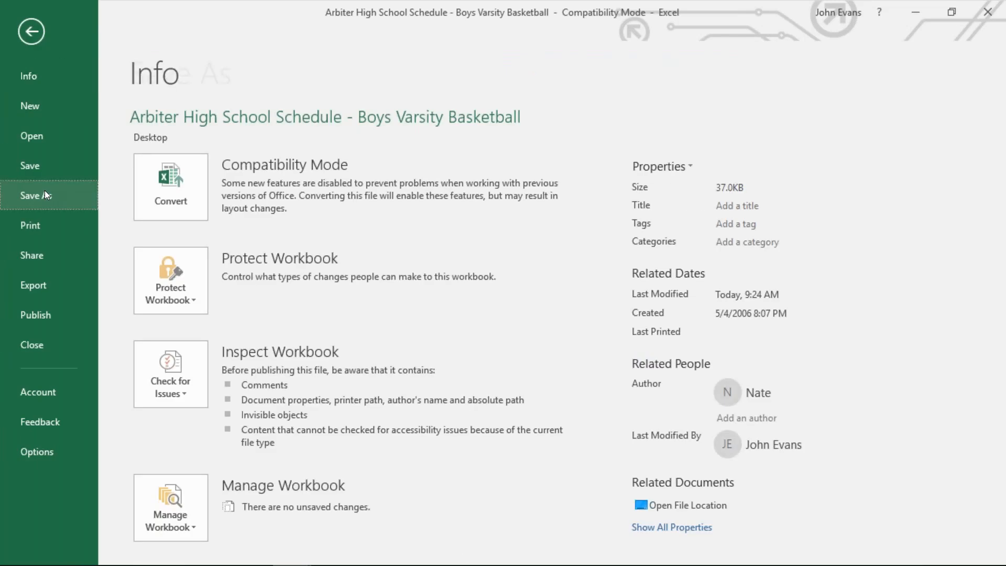
{"action": "left_click", "coordinate": [195, 315]}
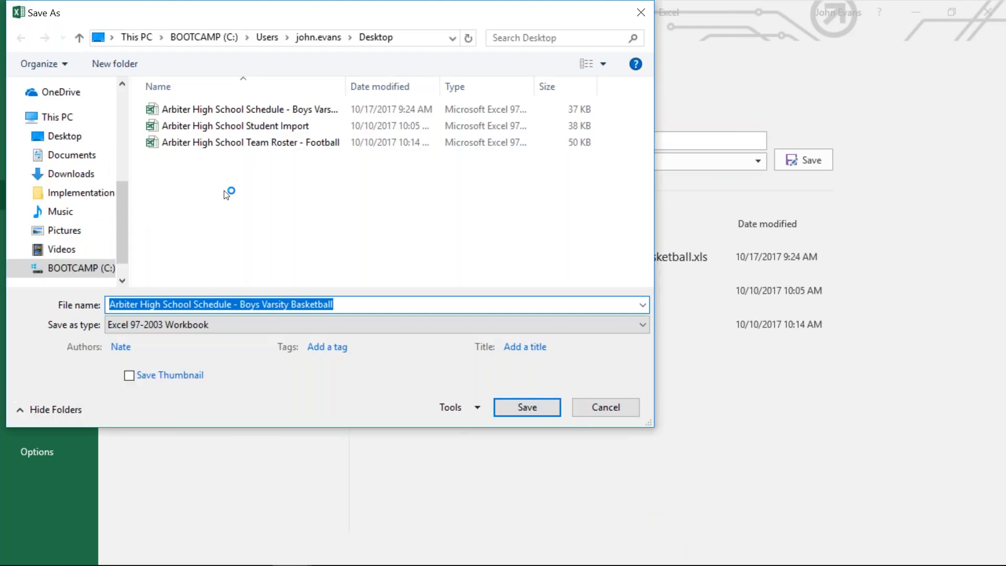
{"action": "left_click", "coordinate": [240, 141]}
{"action": "left_click", "coordinate": [251, 110]}
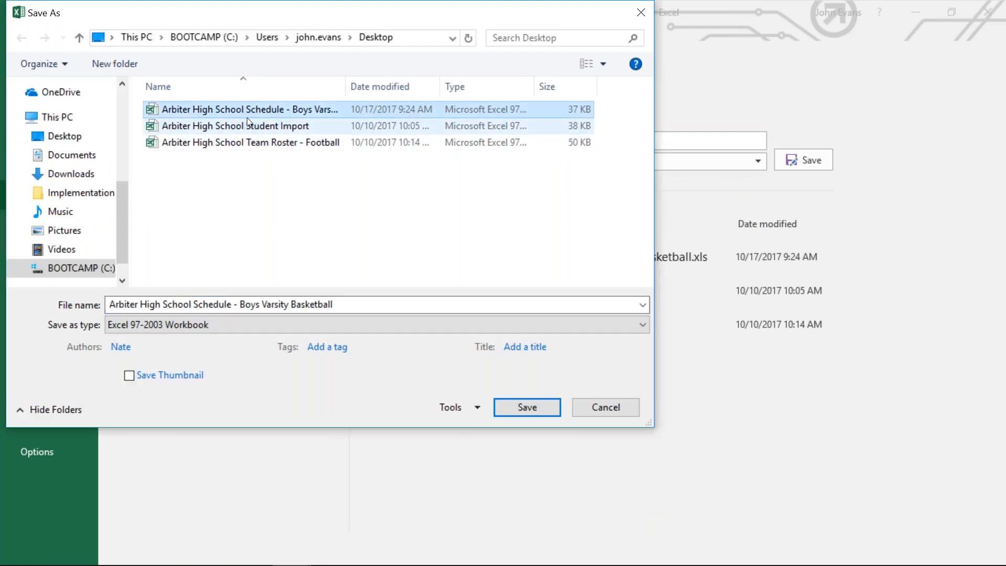
{"action": "left_click", "coordinate": [354, 304]}
{"action": "key", "text": "ctrl+a"}
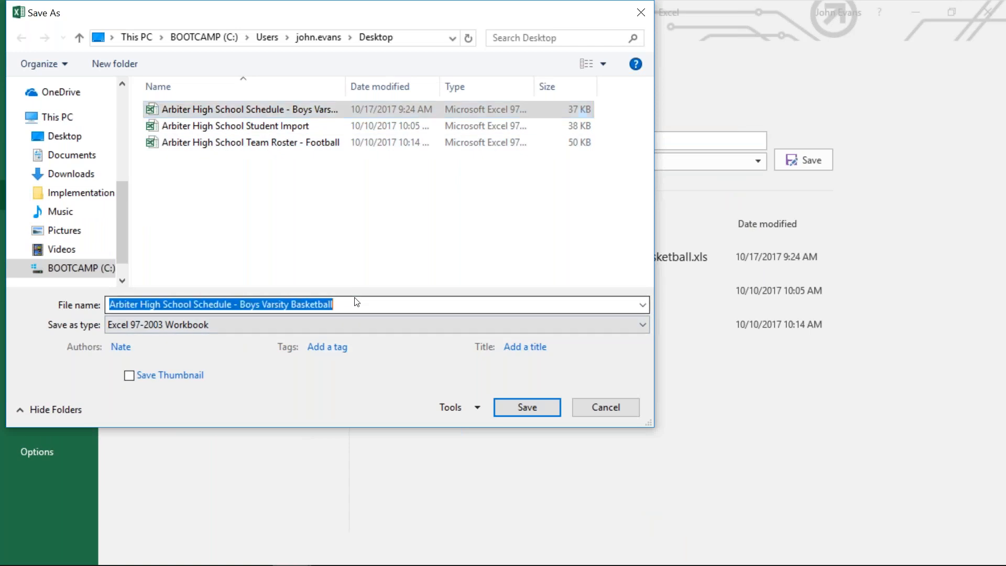
{"action": "left_click", "coordinate": [354, 301]}
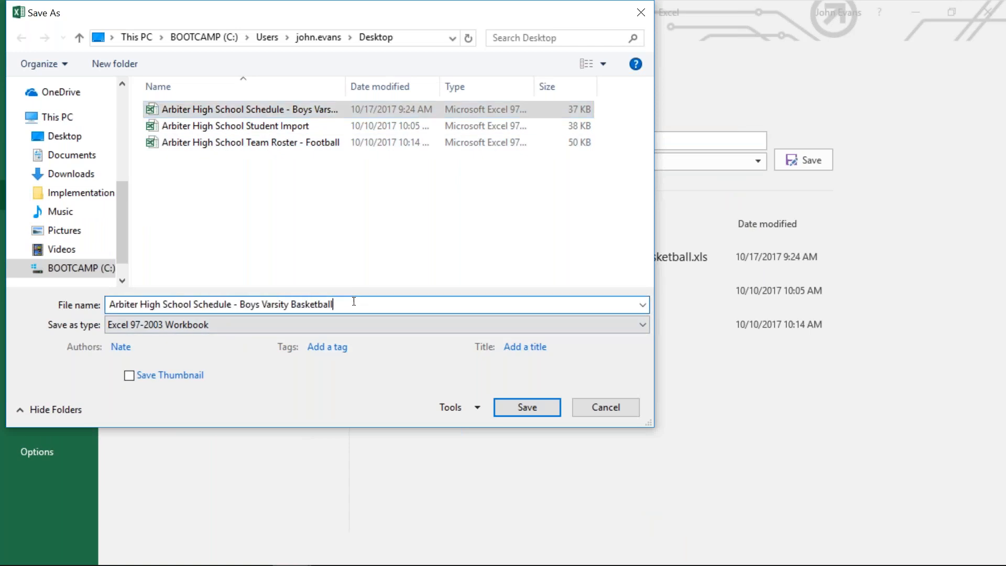
- Review the available file types and save the workbook as an Excel 97-2003 Workbook
{"action": "left_click", "coordinate": [256, 325]}
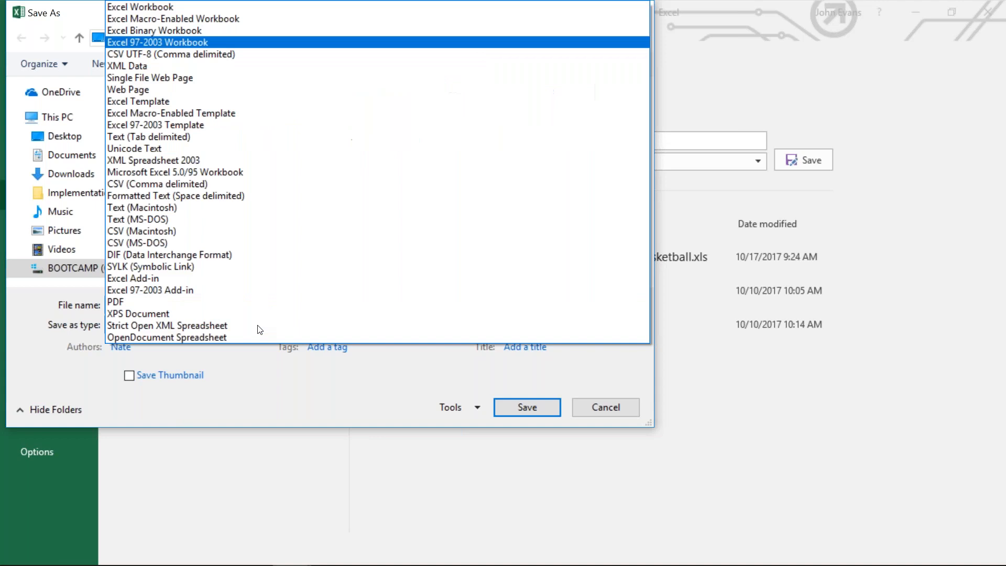
{"action": "left_click", "coordinate": [237, 32]}
{"action": "left_click", "coordinate": [171, 317]}
{"action": "left_click", "coordinate": [199, 43]}
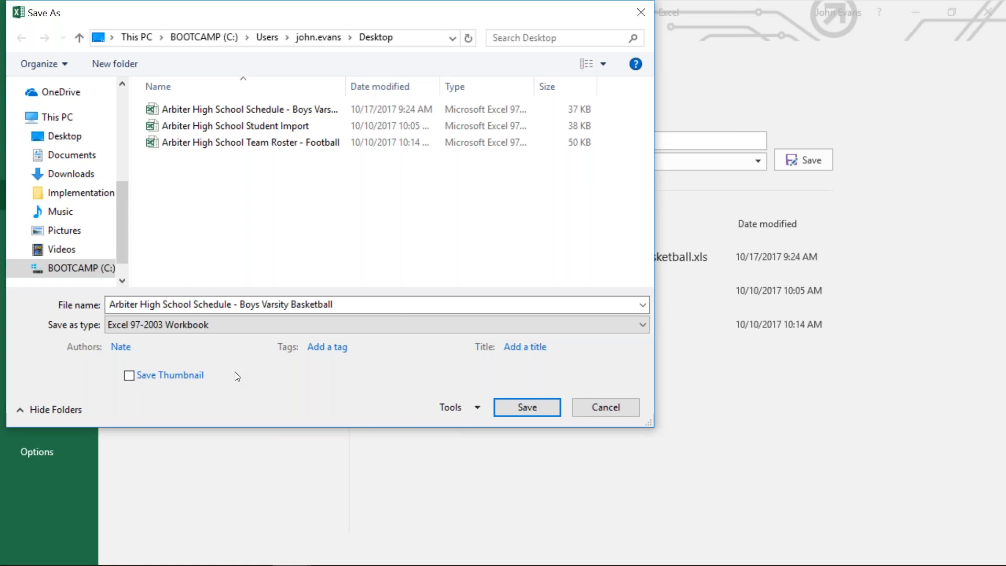
{"action": "left_click", "coordinate": [525, 406]}
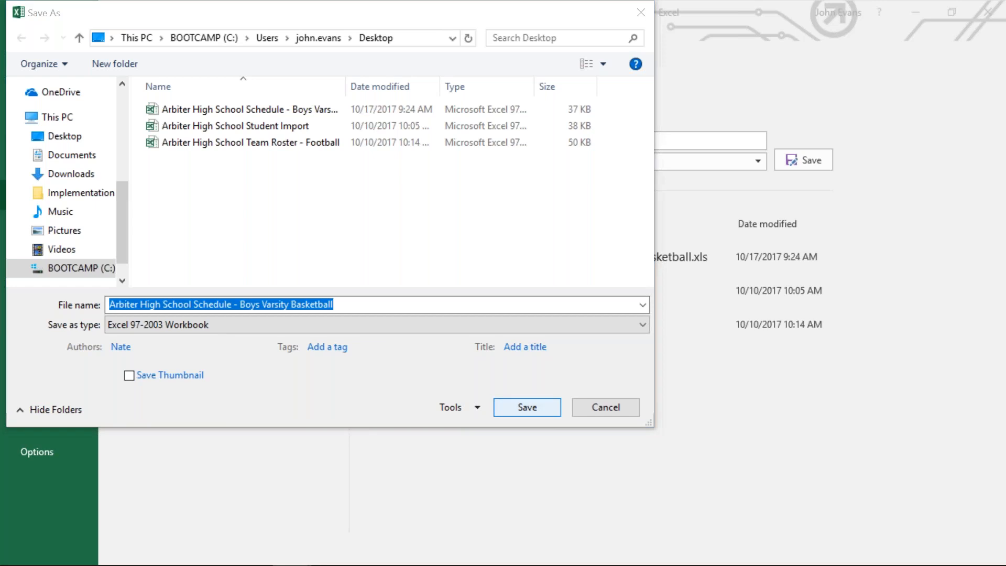
{"action": "left_click", "coordinate": [578, 292]}
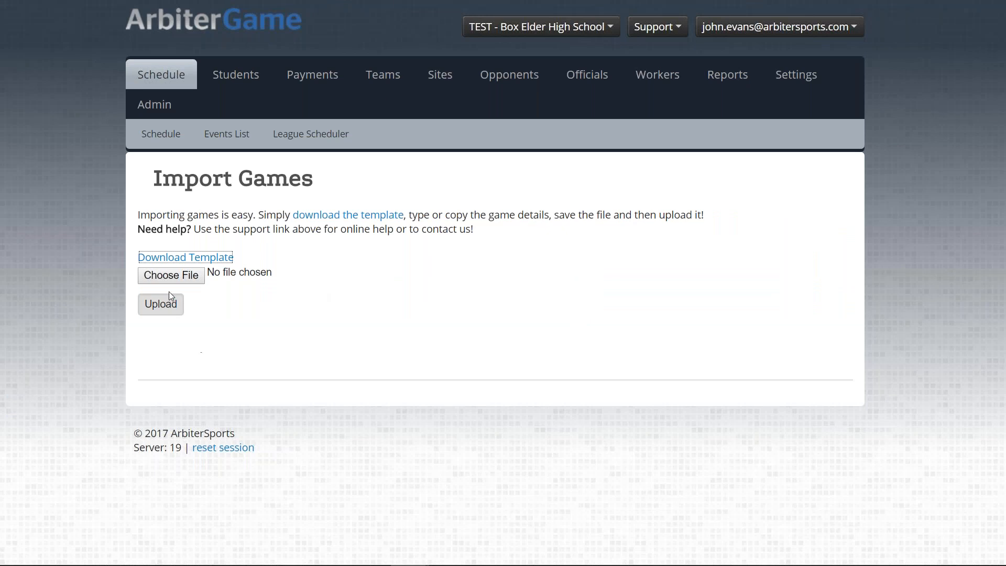
- In ArbiterGame, upload Arbiter High School Schedule - Boys Varsity Basketball.xls on the Import Games page and review the import counts
{"action": "left_click", "coordinate": [178, 278]}
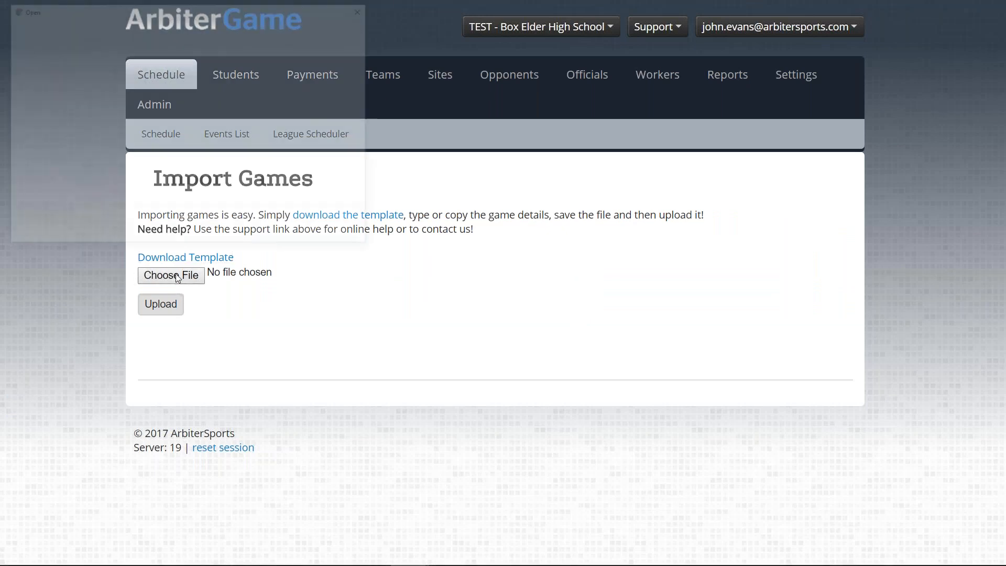
{"action": "double_click", "coordinate": [124, 82]}
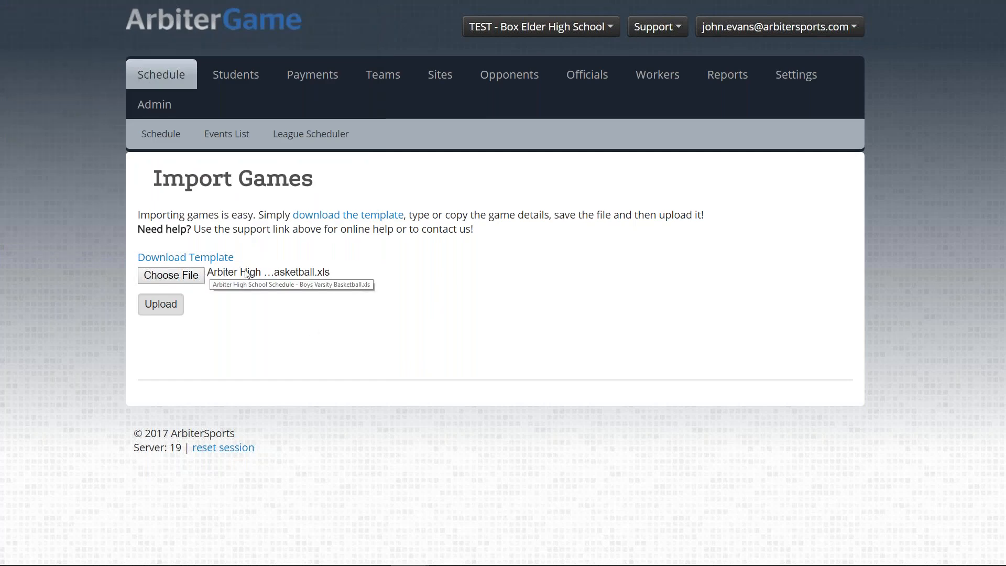
{"action": "left_click", "coordinate": [164, 309]}
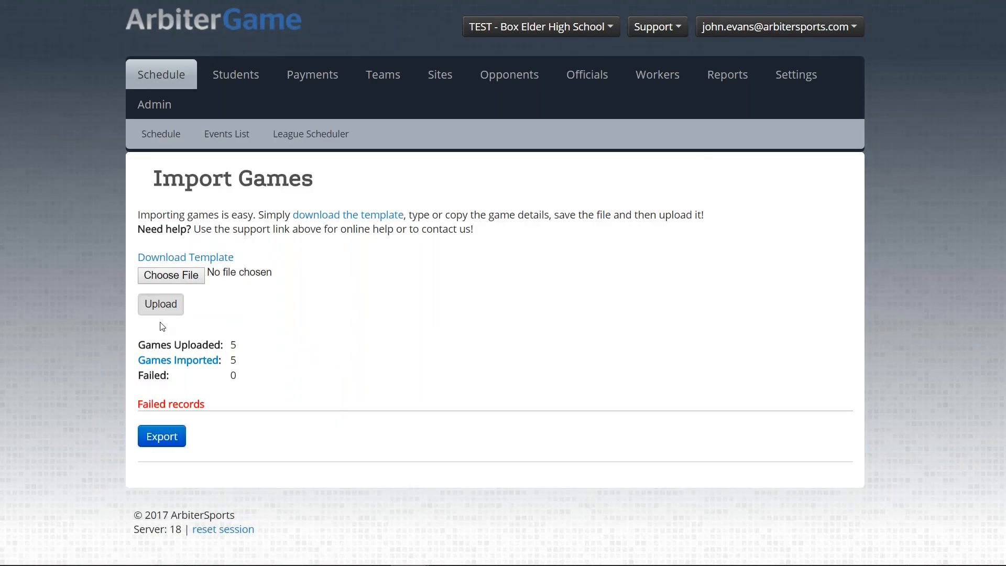
{"action": "left_click_drag", "start_coordinate": [138, 344], "coordinate": [238, 355]}
{"action": "left_click", "coordinate": [239, 354]}
- Return to the schedule and start a new meet with the common name Round-ball Ruckus
{"action": "left_click", "coordinate": [163, 74]}
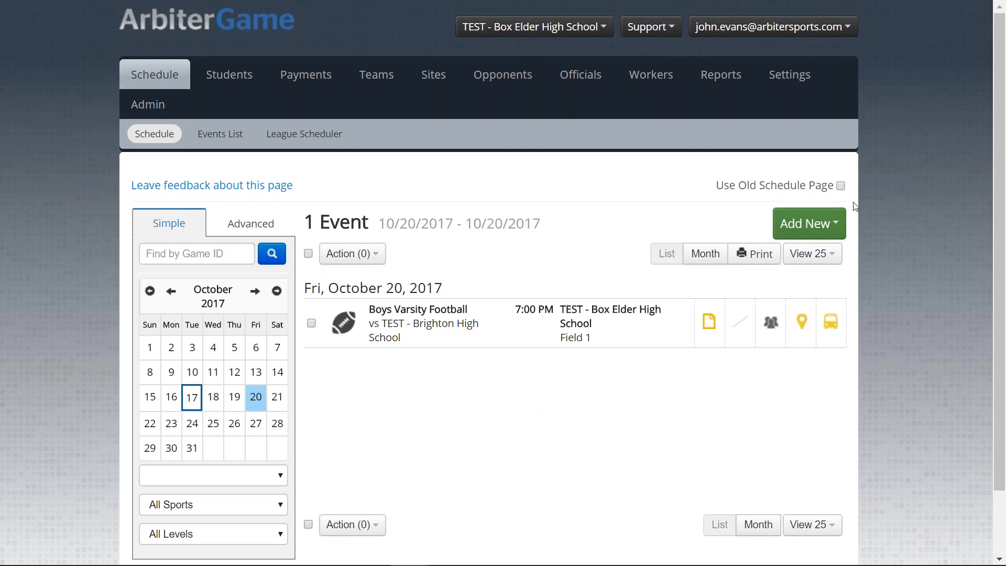
{"action": "left_click", "coordinate": [827, 224]}
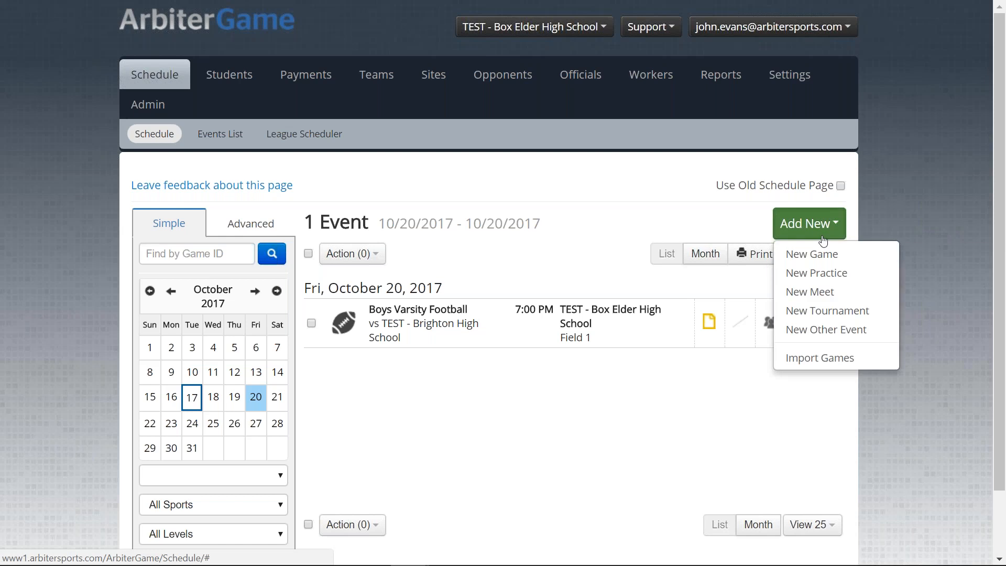
{"action": "left_click", "coordinate": [819, 291]}
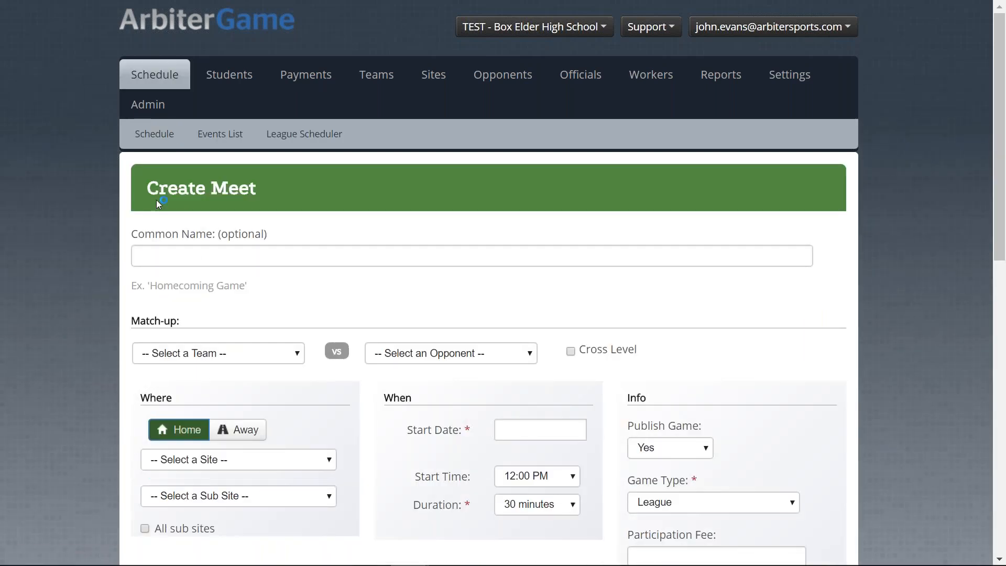
{"action": "left_click", "coordinate": [198, 260]}
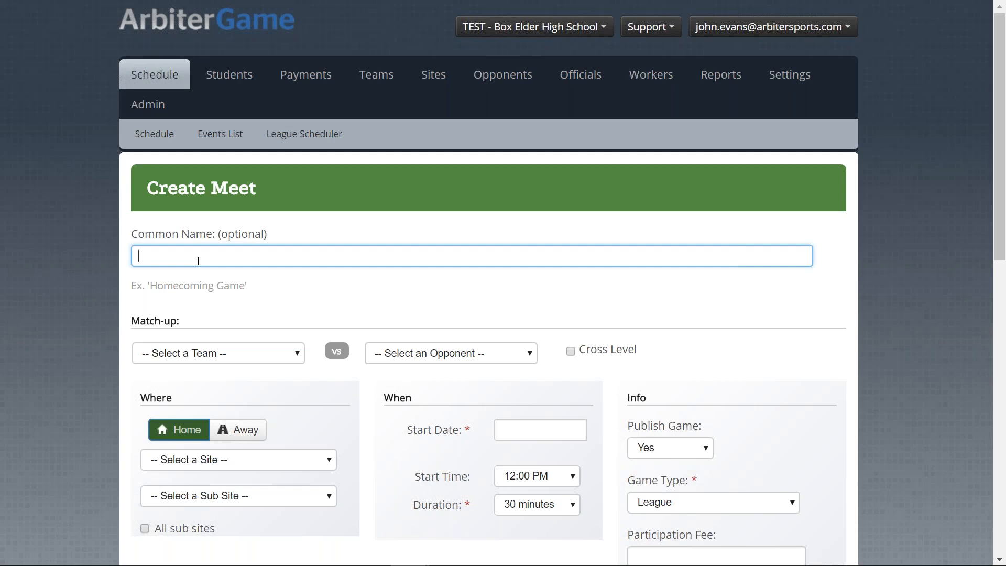
{"action": "type", "text": "Round-ball Ruckus"}
{"action": "left_click", "coordinate": [315, 293]}
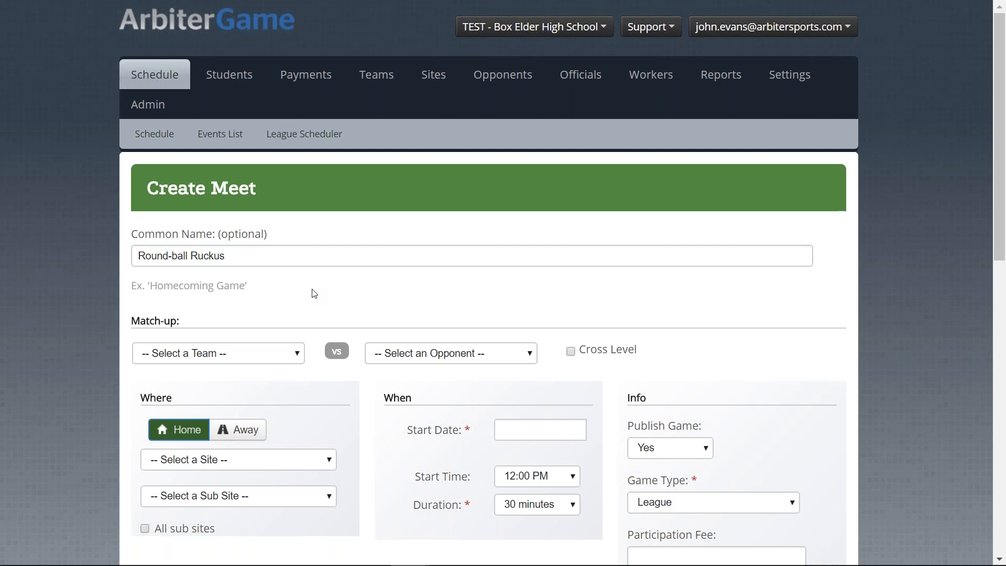
- Set the meet's match-up to Volleyball, Girls Varsity against TEST - Brighton High School
{"action": "left_click", "coordinate": [275, 354]}
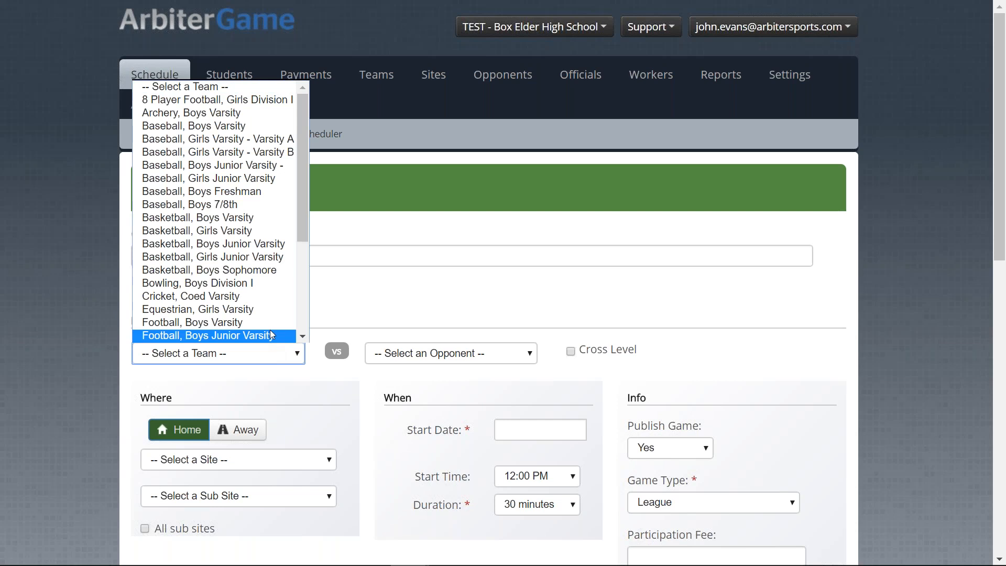
{"action": "scroll", "coordinate": [270, 330], "scroll_direction": "down", "scroll_amount": 1}
{"action": "scroll", "coordinate": [271, 335], "scroll_direction": "down", "scroll_amount": 4}
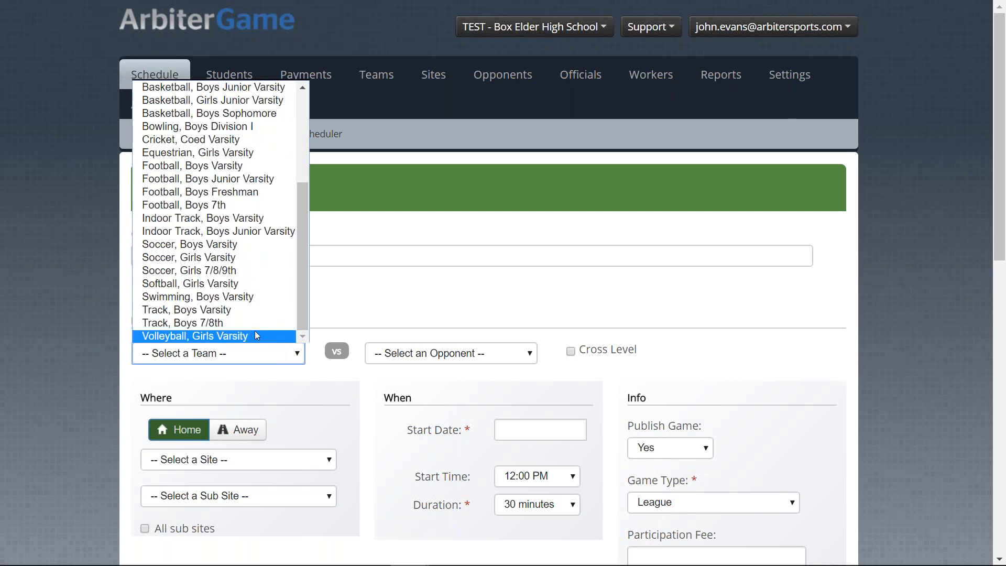
{"action": "left_click", "coordinate": [255, 335]}
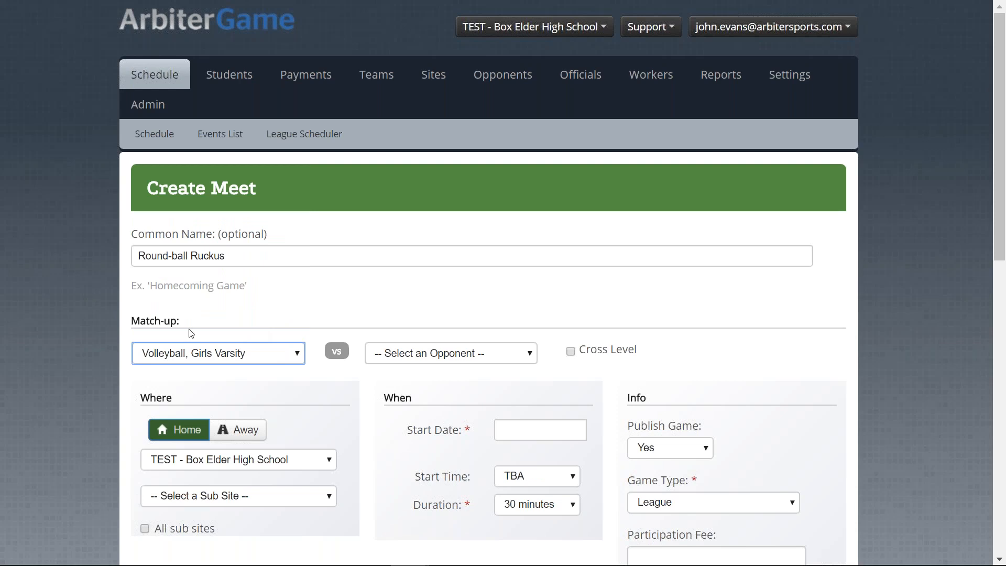
{"action": "left_click", "coordinate": [432, 355]}
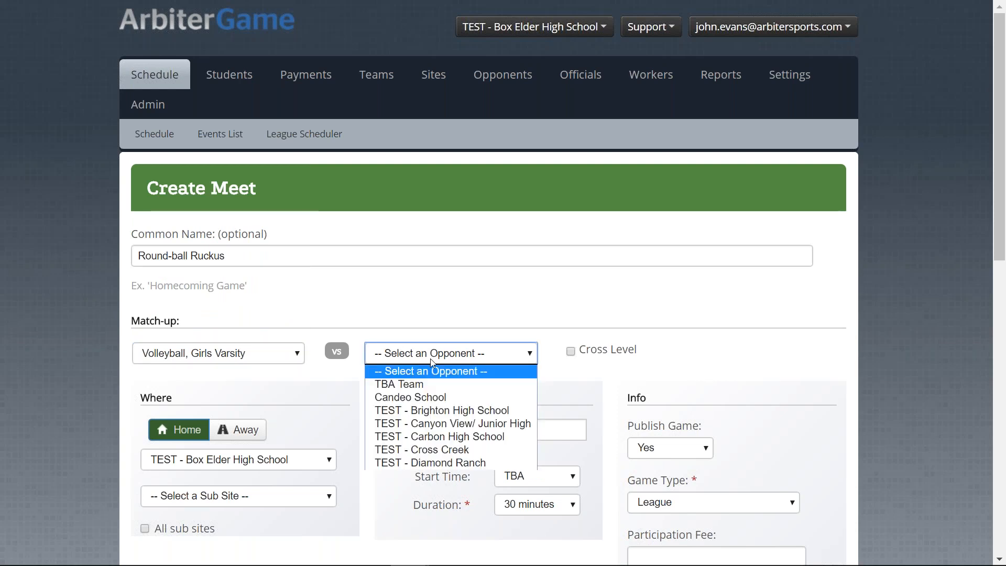
{"action": "left_click", "coordinate": [442, 408]}
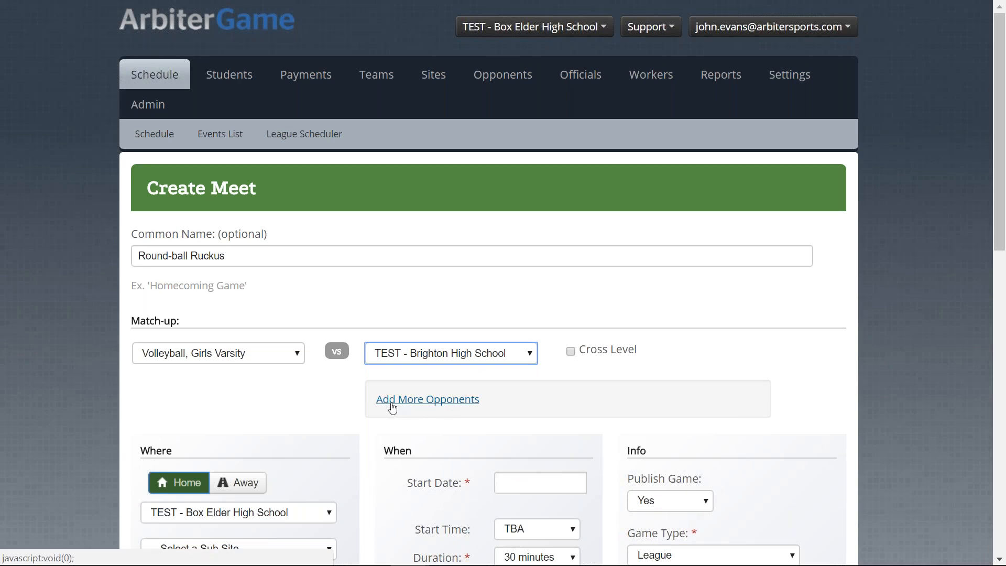
- Add TEST - Canyon View/ Junior High at the Varsity level as another opponent in the meet
{"action": "left_click", "coordinate": [392, 408]}
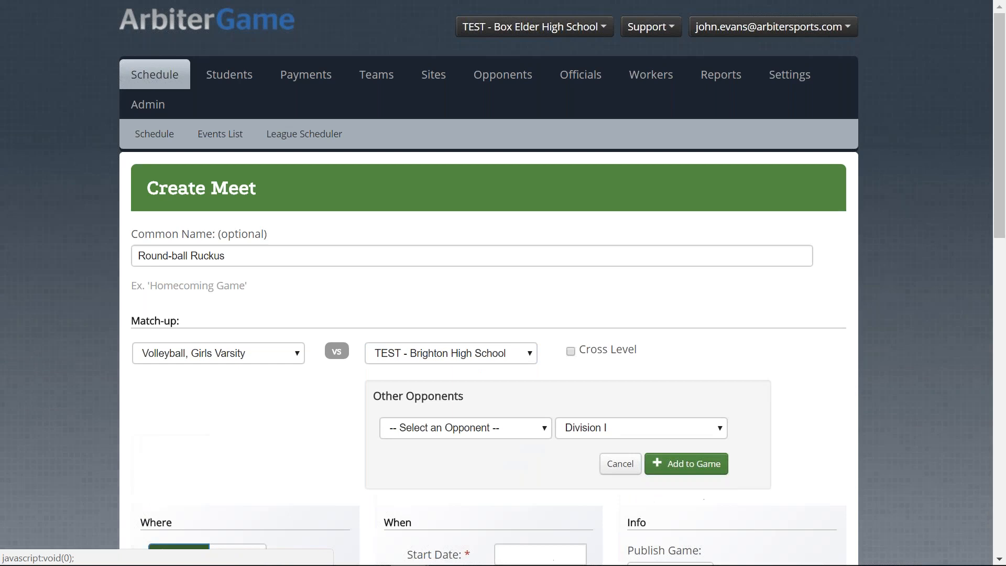
{"action": "left_click", "coordinate": [470, 429]}
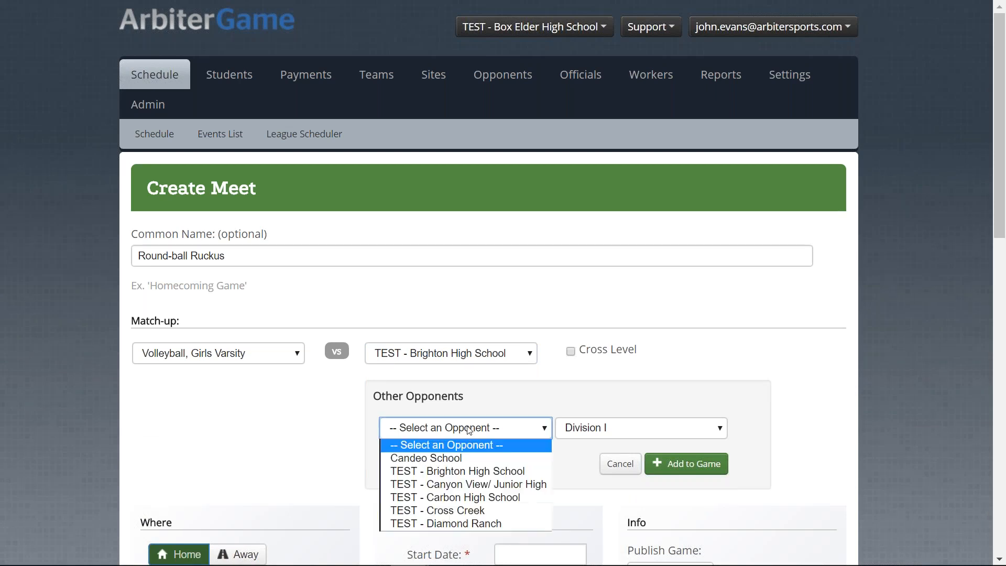
{"action": "left_click", "coordinate": [485, 486]}
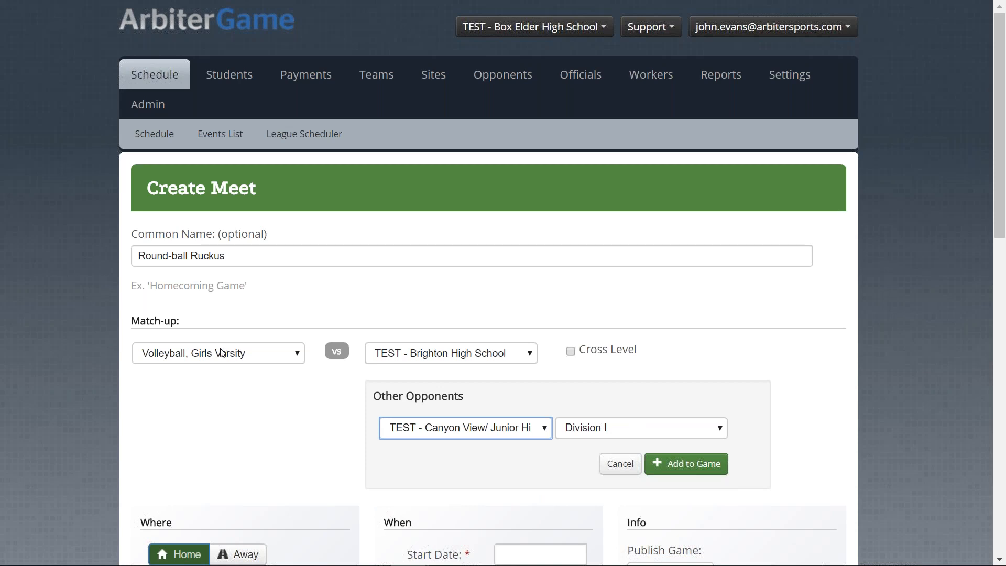
{"action": "left_click", "coordinate": [675, 433]}
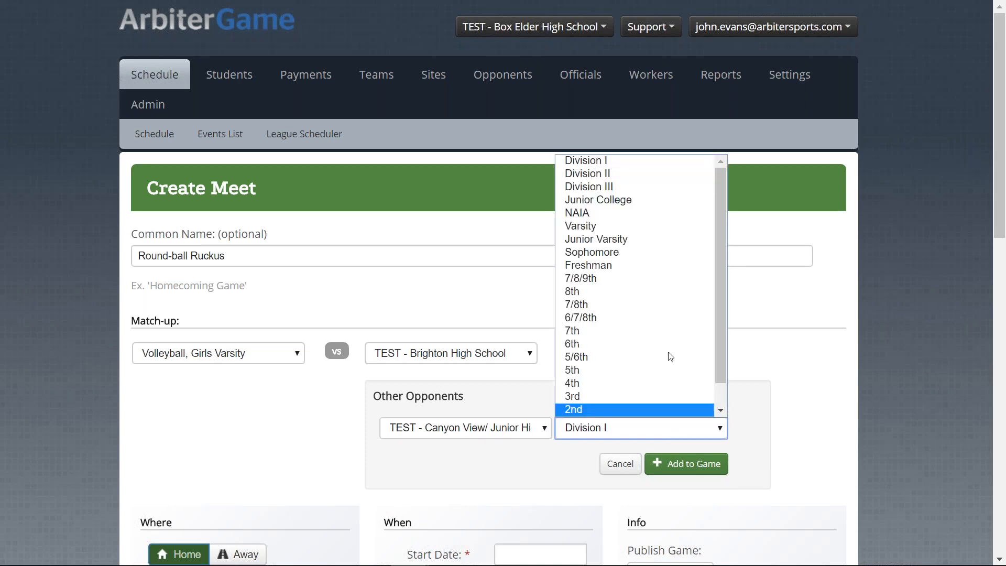
{"action": "left_click", "coordinate": [646, 228]}
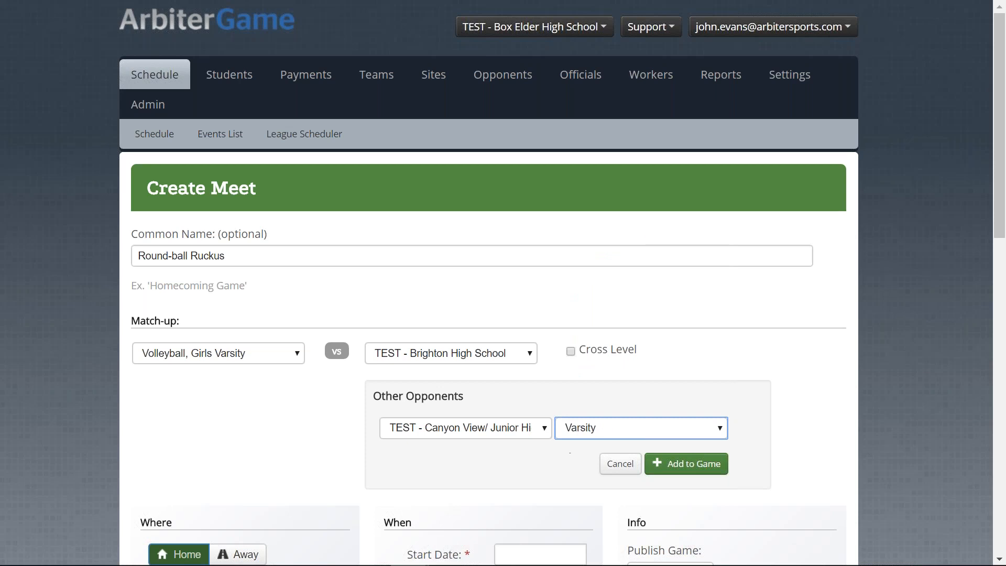
{"action": "left_click", "coordinate": [674, 464]}
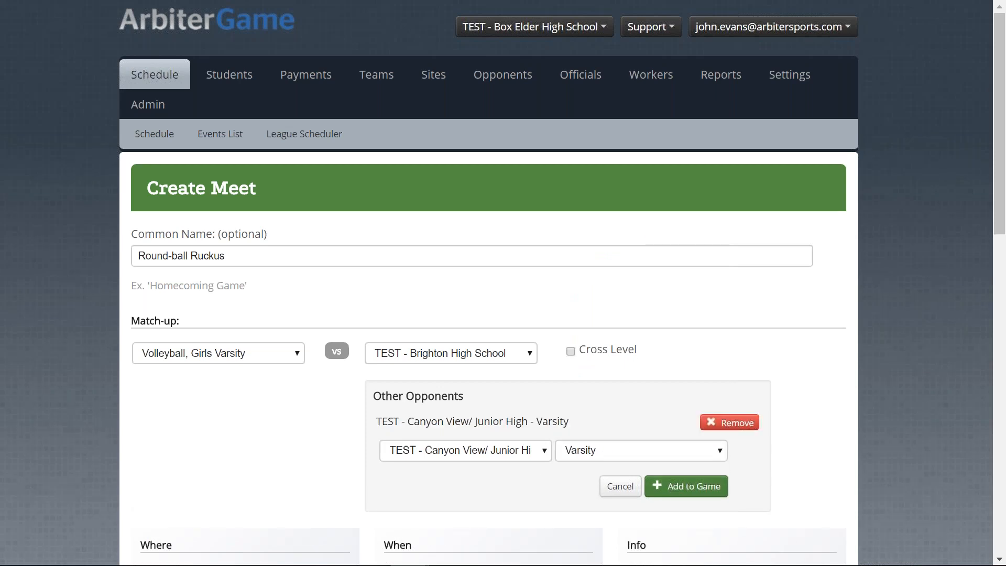
- Add TEST - Carbon High School at the Varsity level to the other opponents
{"action": "left_click", "coordinate": [525, 455]}
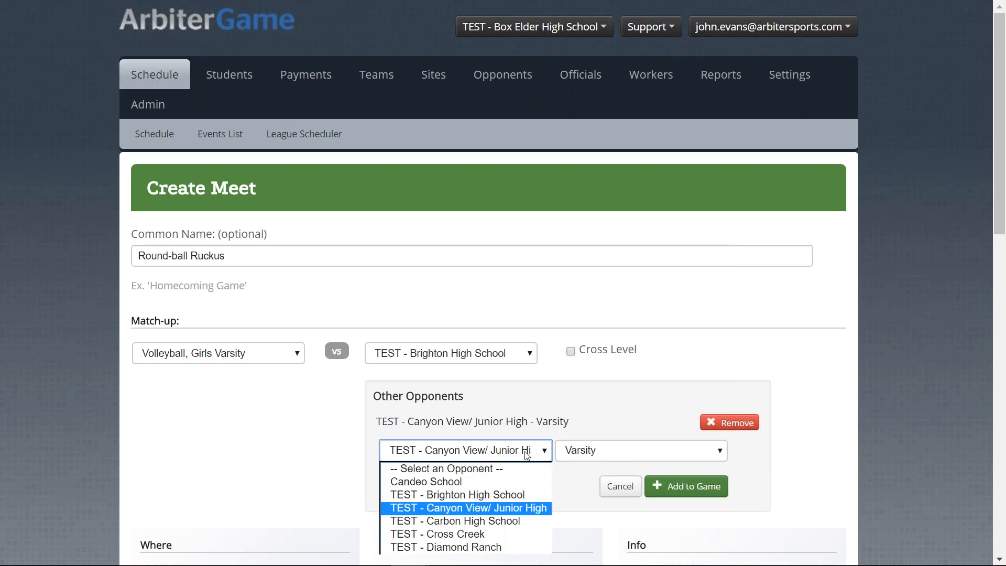
{"action": "left_click", "coordinate": [521, 522]}
{"action": "left_click", "coordinate": [615, 454]}
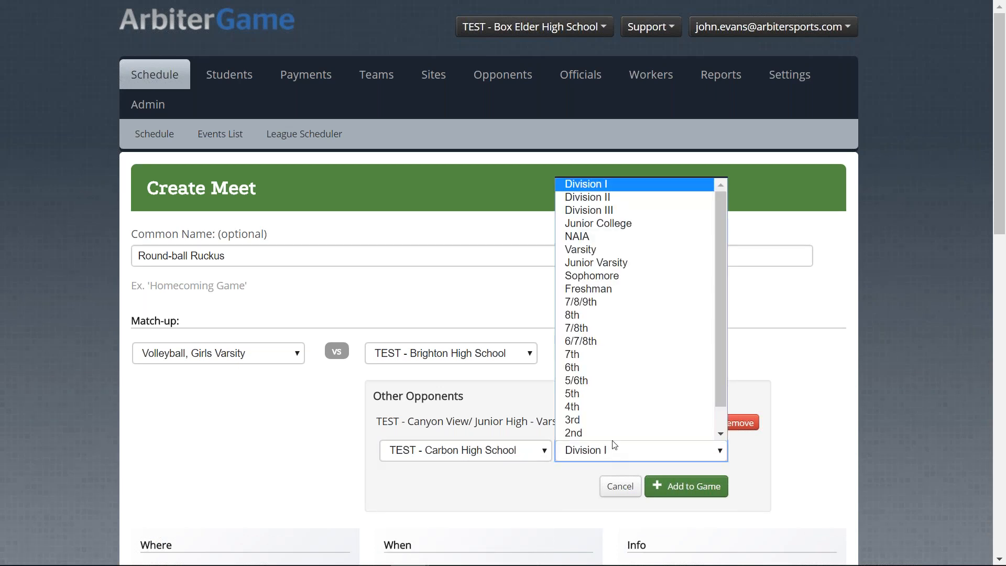
{"action": "left_click", "coordinate": [655, 250]}
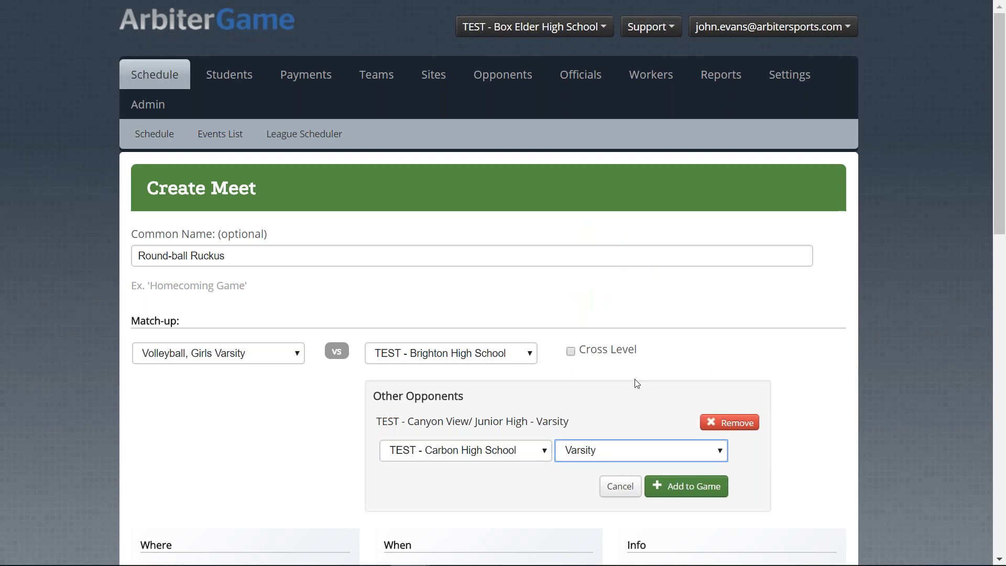
{"action": "left_click", "coordinate": [680, 488]}
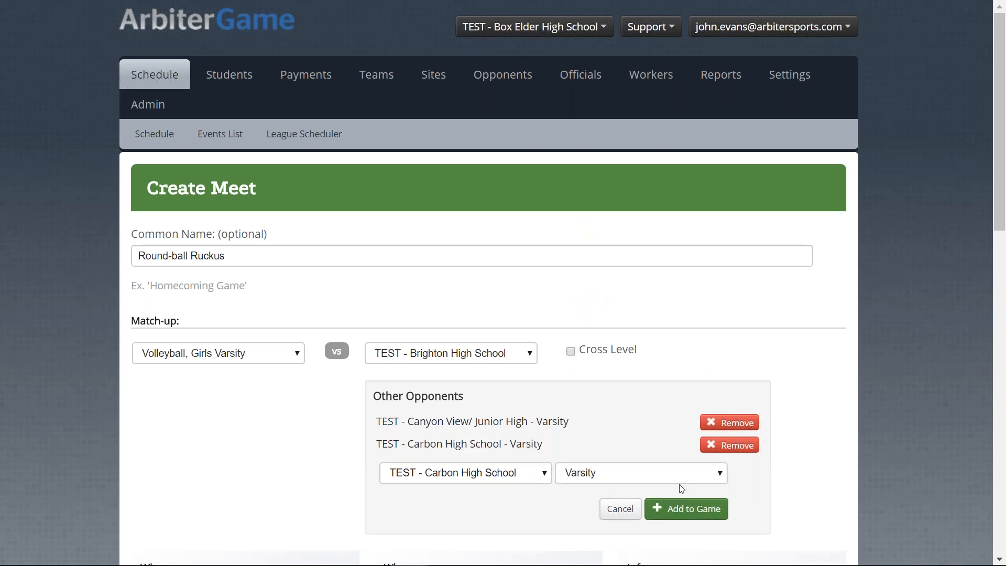
- Add TEST - Cross Creek at the Varsity level to the other opponents and remove TEST - Carbon High School
{"action": "scroll", "coordinate": [636, 417], "scroll_direction": "down", "scroll_amount": 3}
{"action": "left_click", "coordinate": [493, 315]}
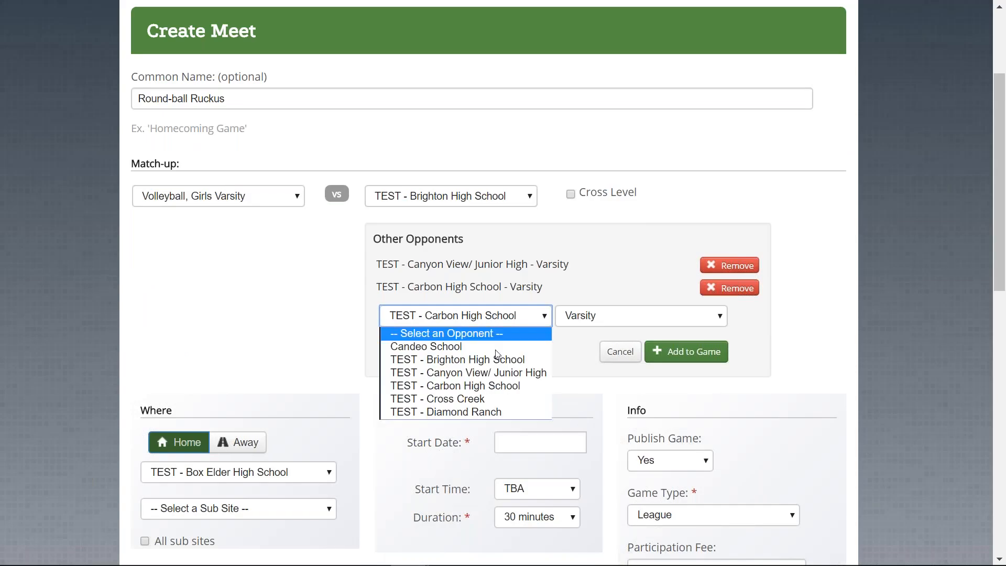
{"action": "left_click", "coordinate": [497, 399]}
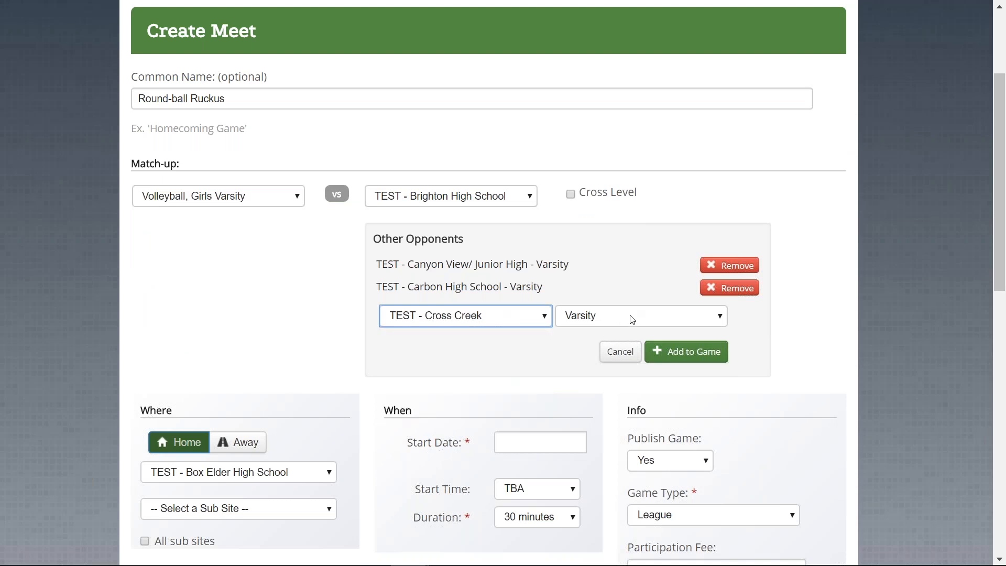
{"action": "left_click", "coordinate": [678, 350]}
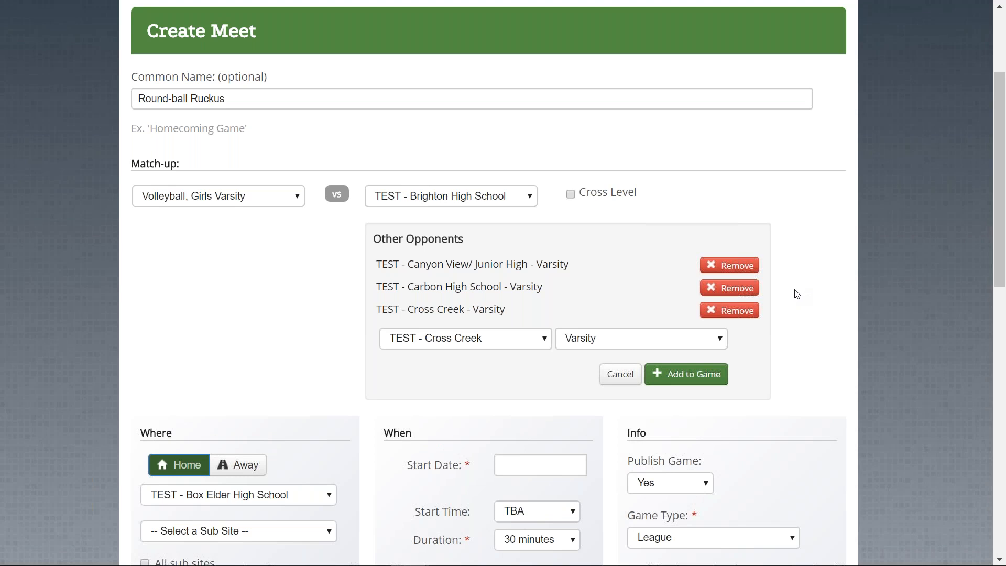
{"action": "left_click", "coordinate": [727, 293]}
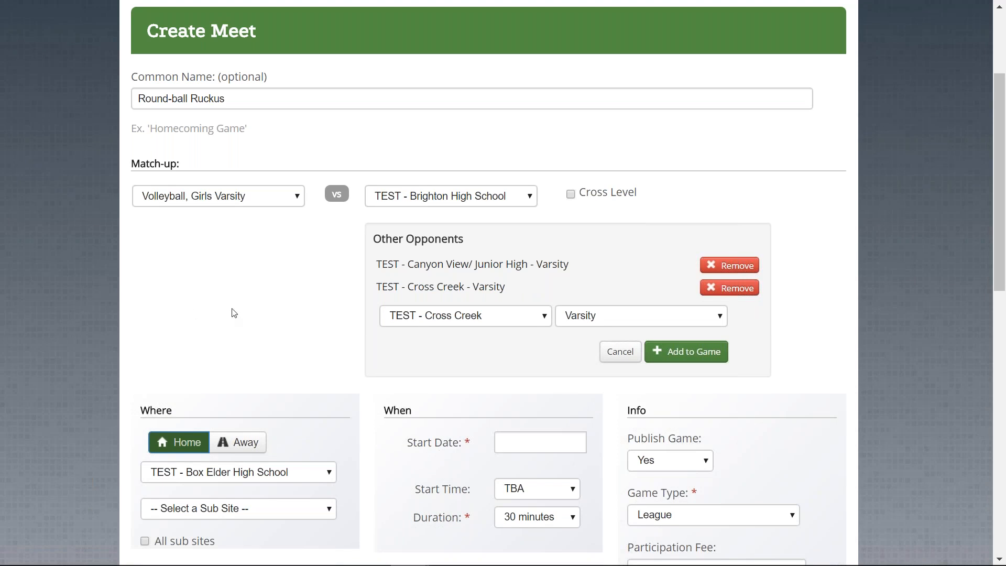
- Choose Auxiliary Gym as the sub site for the meet at TEST - Box Elder High School
{"action": "scroll", "coordinate": [234, 313], "scroll_direction": "down", "scroll_amount": 1}
{"action": "scroll", "coordinate": [234, 313], "scroll_direction": "down", "scroll_amount": 4}
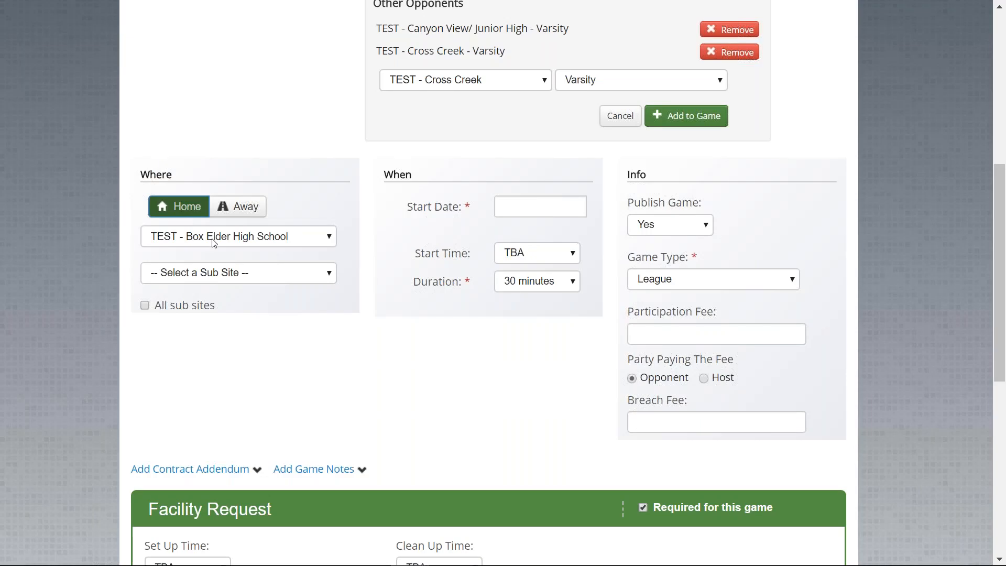
{"action": "left_click", "coordinate": [215, 272]}
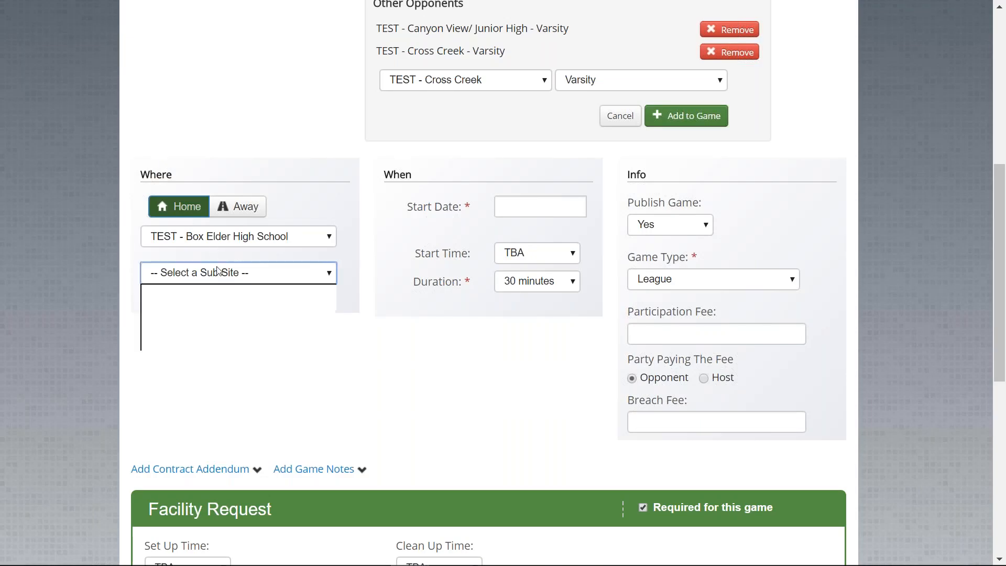
{"action": "left_click", "coordinate": [215, 307]}
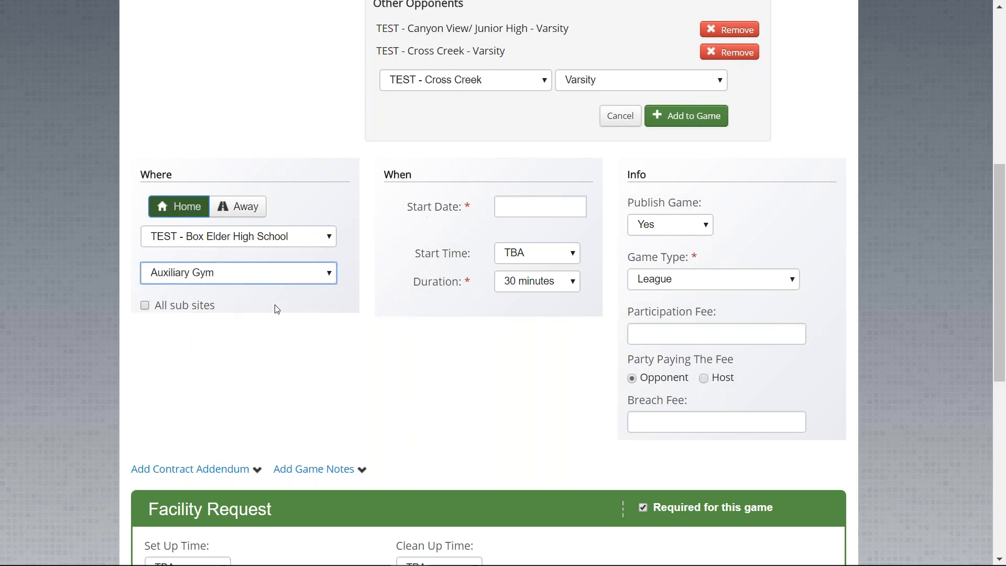
- Schedule the meet for 10/19/2017 at 6:00 PM with a duration of 2 hours 30 minutes
{"action": "left_click", "coordinate": [554, 203]}
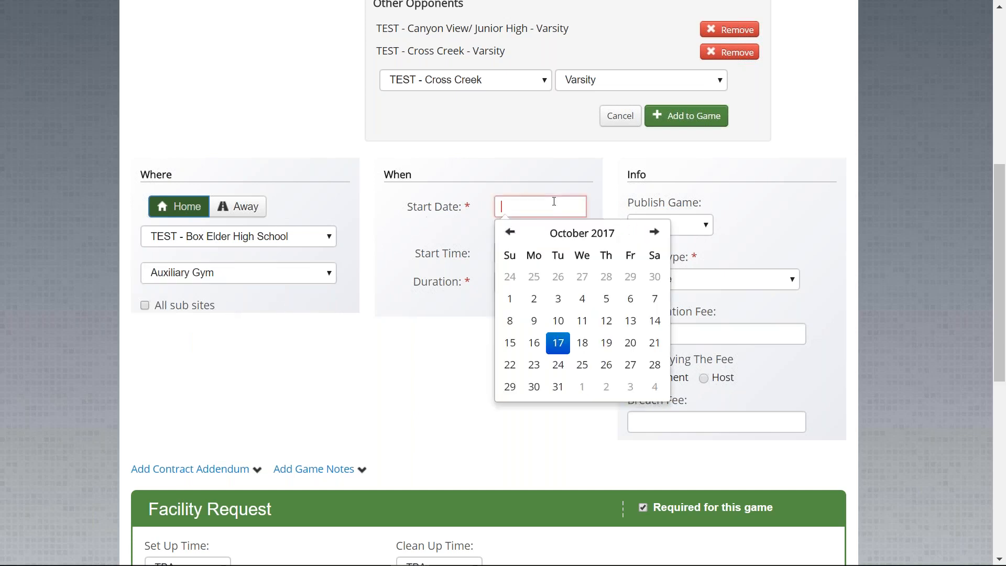
{"action": "left_click", "coordinate": [607, 343]}
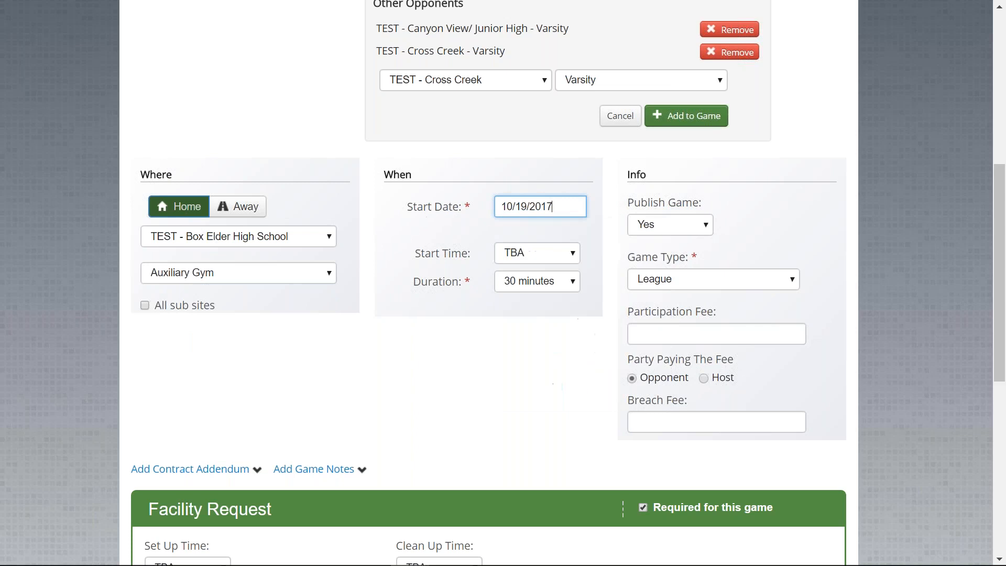
{"action": "left_click", "coordinate": [546, 248]}
{"action": "scroll", "coordinate": [545, 341], "scroll_direction": "down", "scroll_amount": 15}
{"action": "scroll", "coordinate": [543, 372], "scroll_direction": "down", "scroll_amount": 20}
{"action": "scroll", "coordinate": [541, 363], "scroll_direction": "down", "scroll_amount": 6}
{"action": "scroll", "coordinate": [541, 363], "scroll_direction": "up", "scroll_amount": 4}
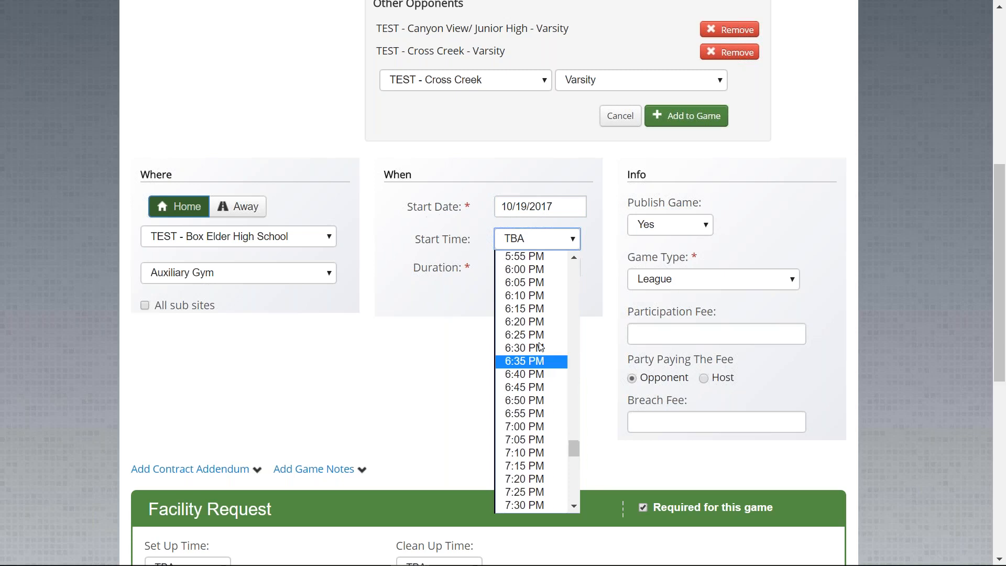
{"action": "left_click", "coordinate": [541, 269]}
{"action": "left_click", "coordinate": [540, 271]}
{"action": "left_click", "coordinate": [540, 271]}
{"action": "left_click", "coordinate": [542, 395]}
{"action": "left_click", "coordinate": [545, 398]}
- Check the publishing and game type options, keeping Publish Game at Yes and the game type at League
{"action": "left_click", "coordinate": [664, 231]}
{"action": "left_click", "coordinate": [664, 231]}
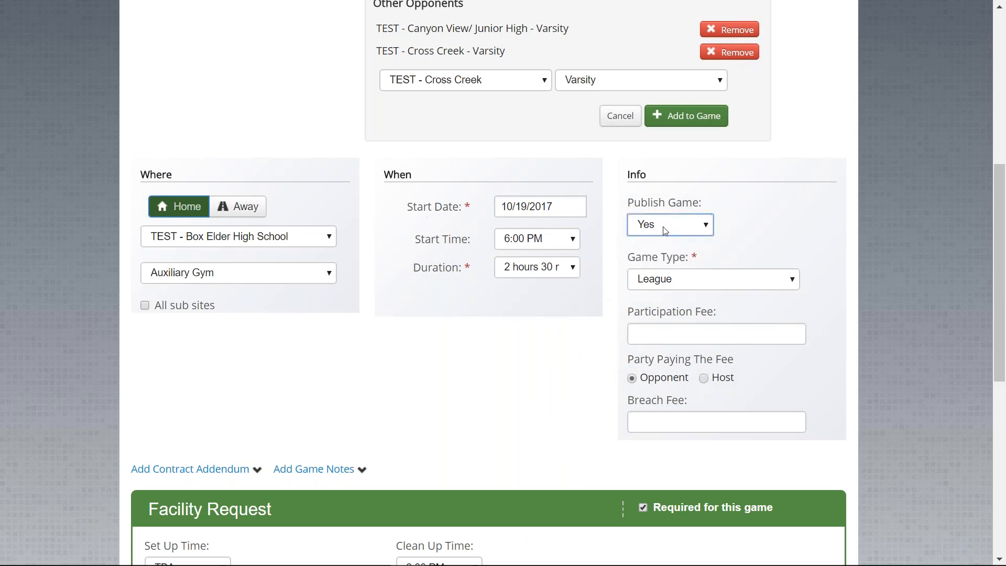
{"action": "left_click", "coordinate": [690, 280]}
{"action": "left_click", "coordinate": [689, 280]}
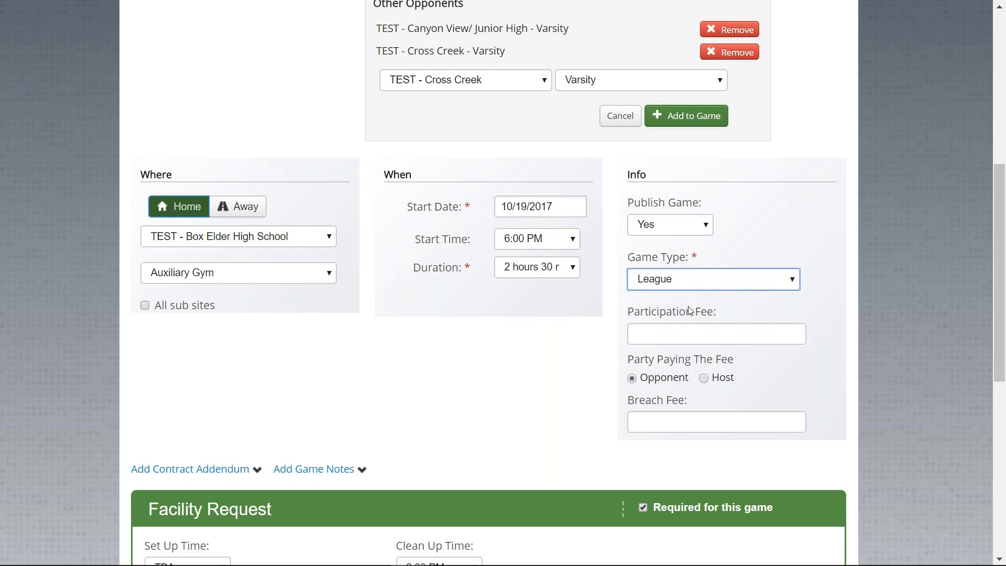
- Set the meet's participation fee to 150 and its breach fee to 0
{"action": "left_click", "coordinate": [690, 331]}
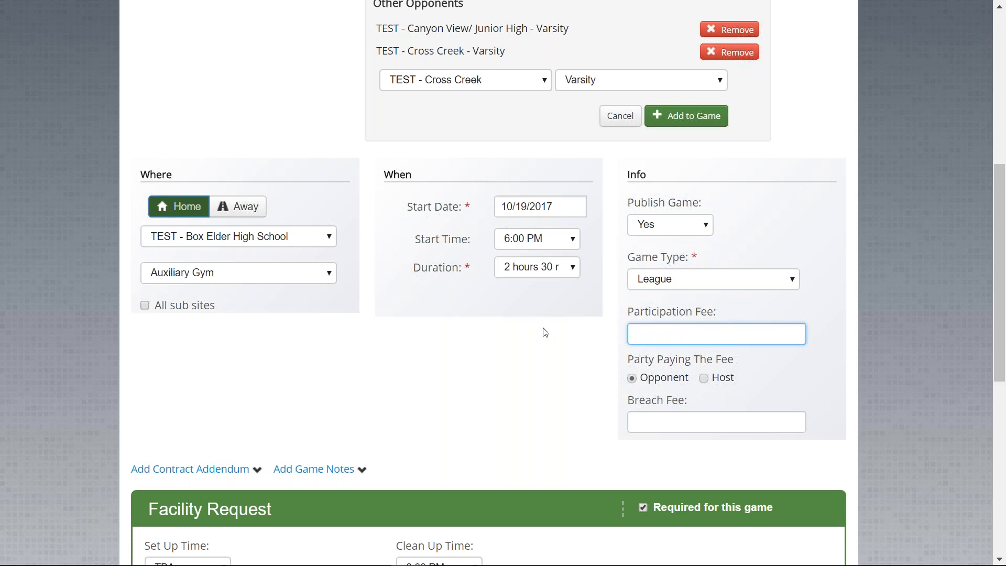
{"action": "type", "text": "150"}
{"action": "left_click", "coordinate": [558, 377]}
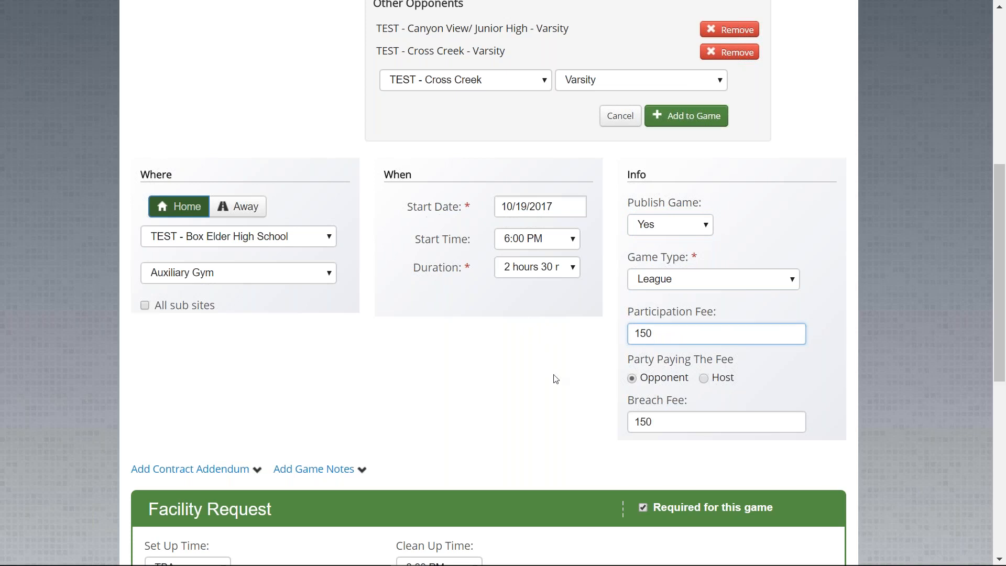
{"action": "double_click", "coordinate": [662, 420]}
{"action": "type", "text": "0."}
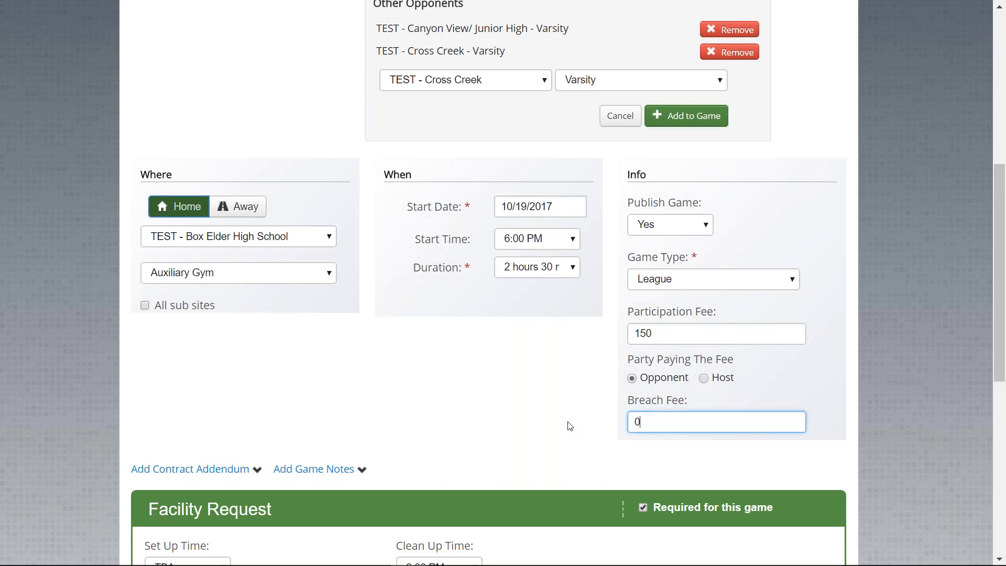
{"action": "type", "text": "00"}
{"action": "key", "text": "ctrl+a"}
{"action": "type", "text": "0"}
{"action": "left_click", "coordinate": [512, 427]}
- Mark the facility request as not required for this game and set the officials to Assigned by School
{"action": "scroll", "coordinate": [526, 355], "scroll_direction": "down", "scroll_amount": 1}
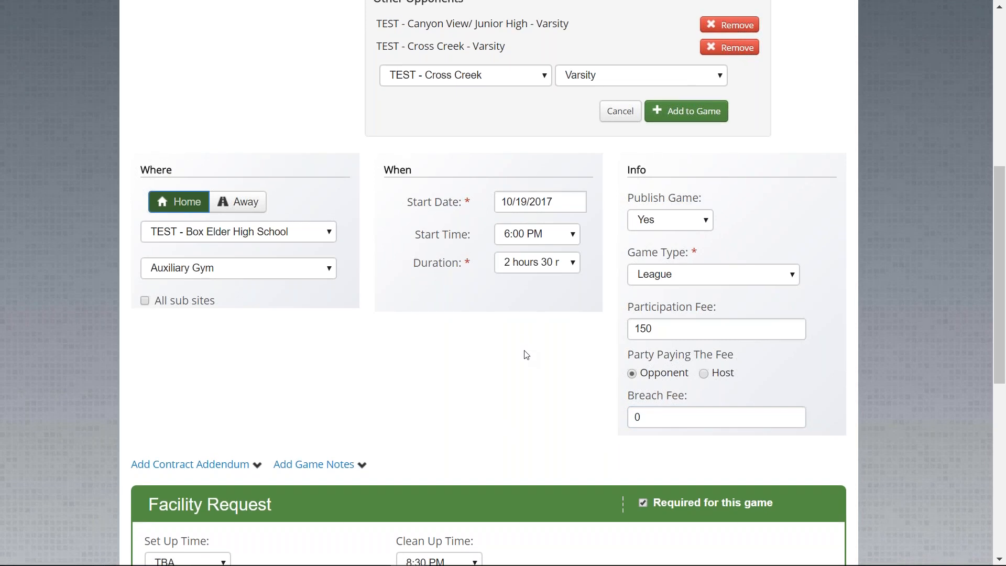
{"action": "scroll", "coordinate": [527, 356], "scroll_direction": "down", "scroll_amount": 5}
{"action": "scroll", "coordinate": [526, 355], "scroll_direction": "down", "scroll_amount": 3}
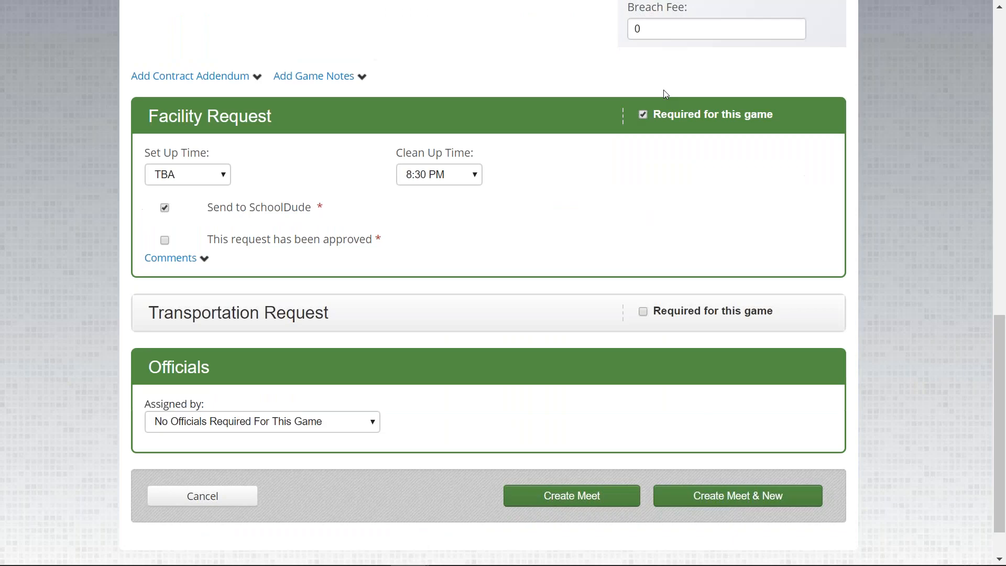
{"action": "left_click", "coordinate": [643, 115]}
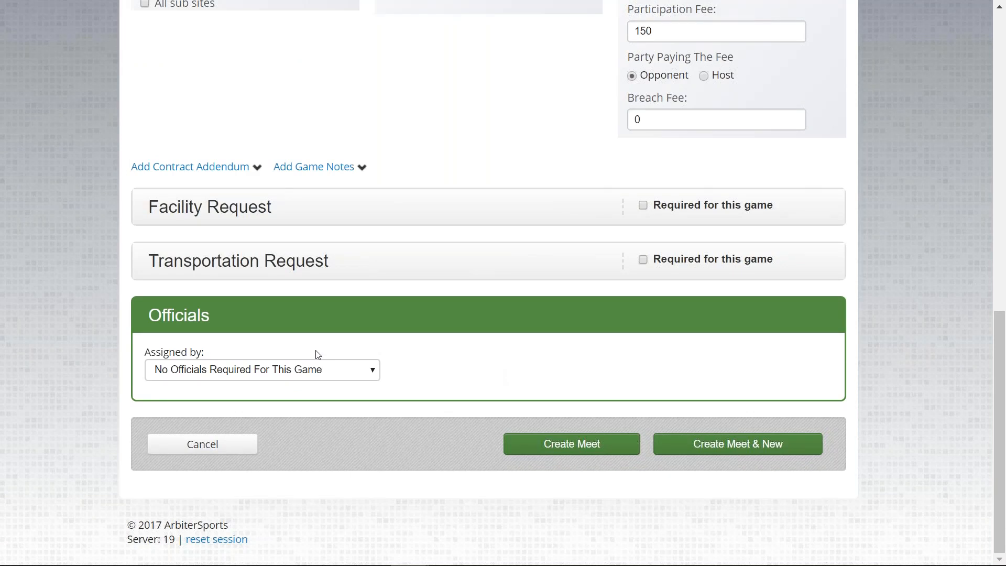
{"action": "left_click", "coordinate": [306, 368]}
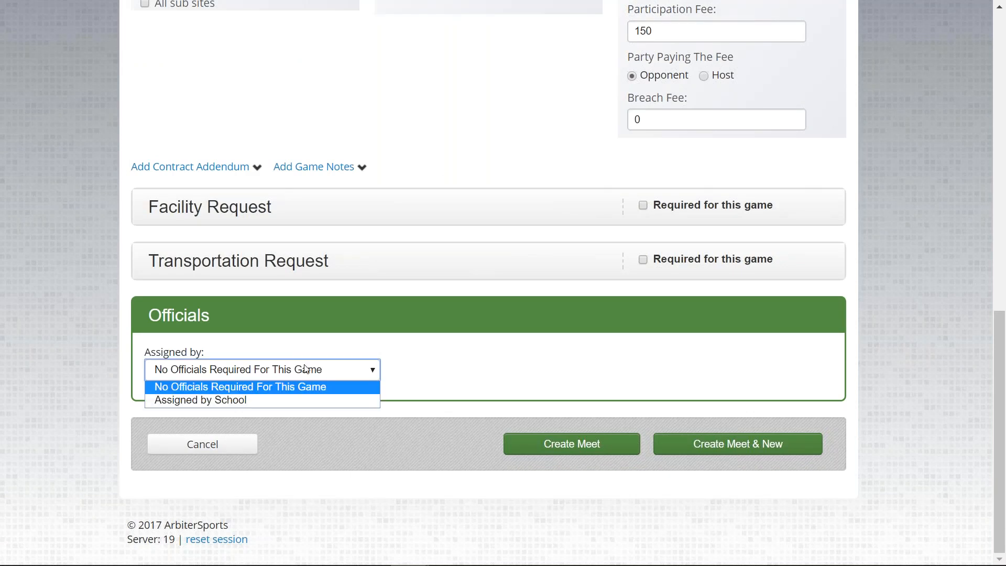
{"action": "left_click", "coordinate": [303, 400]}
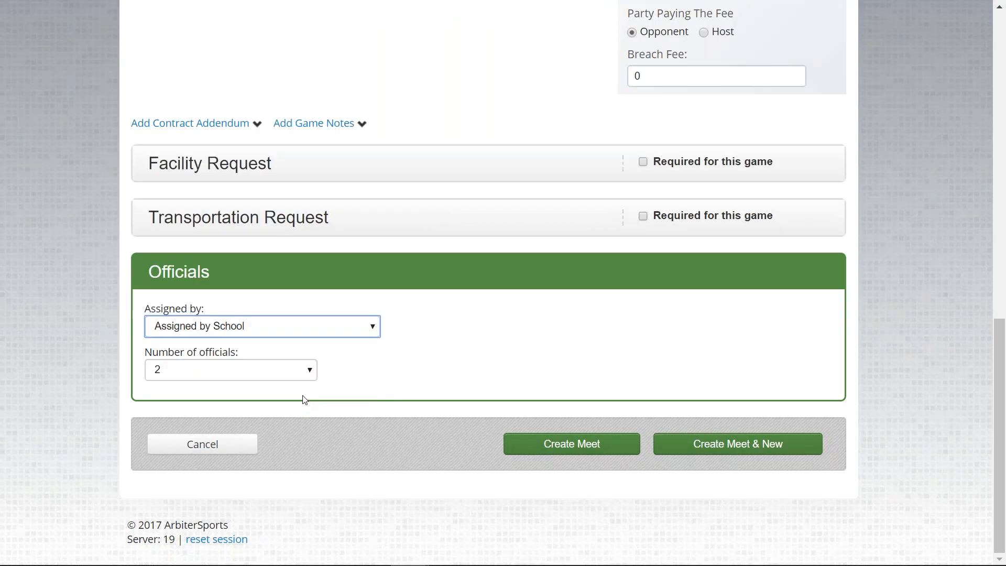
- Set the number of officials to 4 and create the meet
{"action": "left_click", "coordinate": [282, 371]}
{"action": "left_click", "coordinate": [277, 425]}
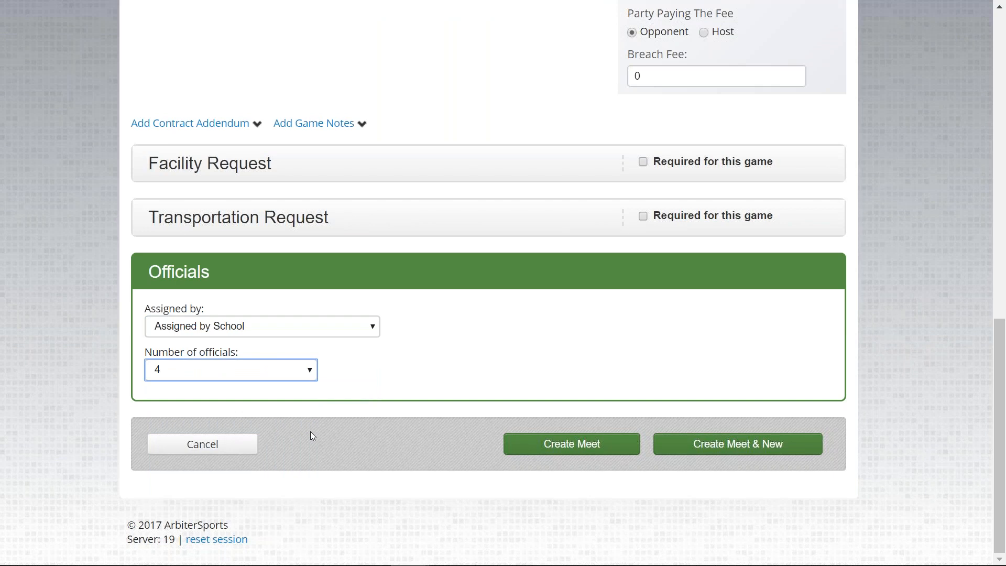
{"action": "left_click", "coordinate": [581, 444]}
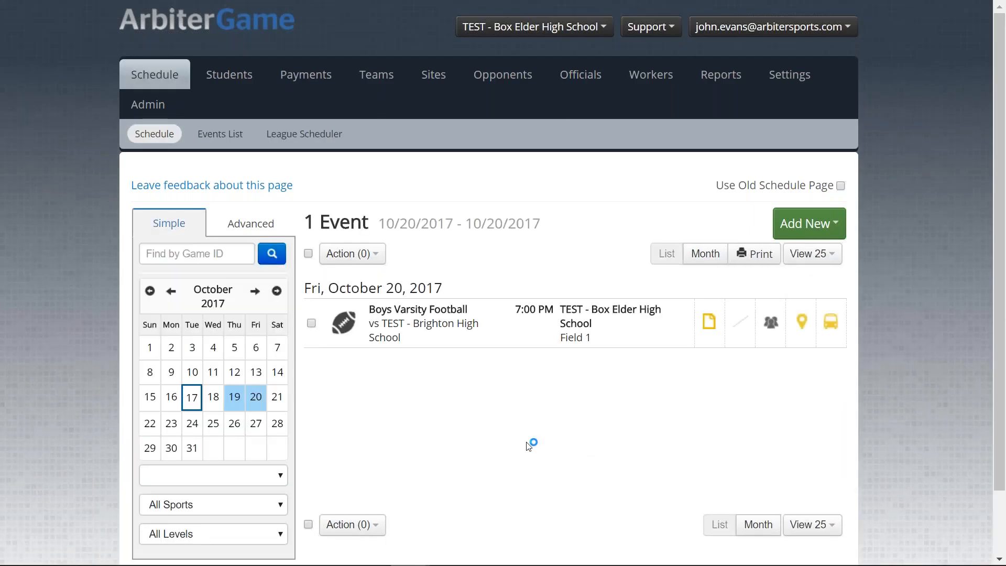
- Accept the October 19 meet's contract on behalf of TEST - Brighton High School and TEST - Canyon View/ Junior High
{"action": "left_click", "coordinate": [239, 403]}
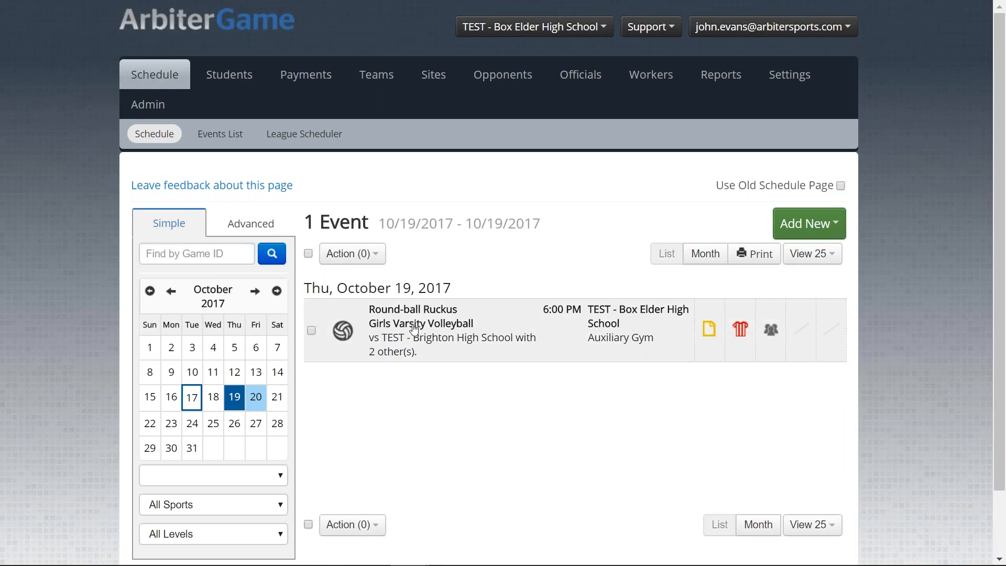
{"action": "left_click", "coordinate": [710, 330]}
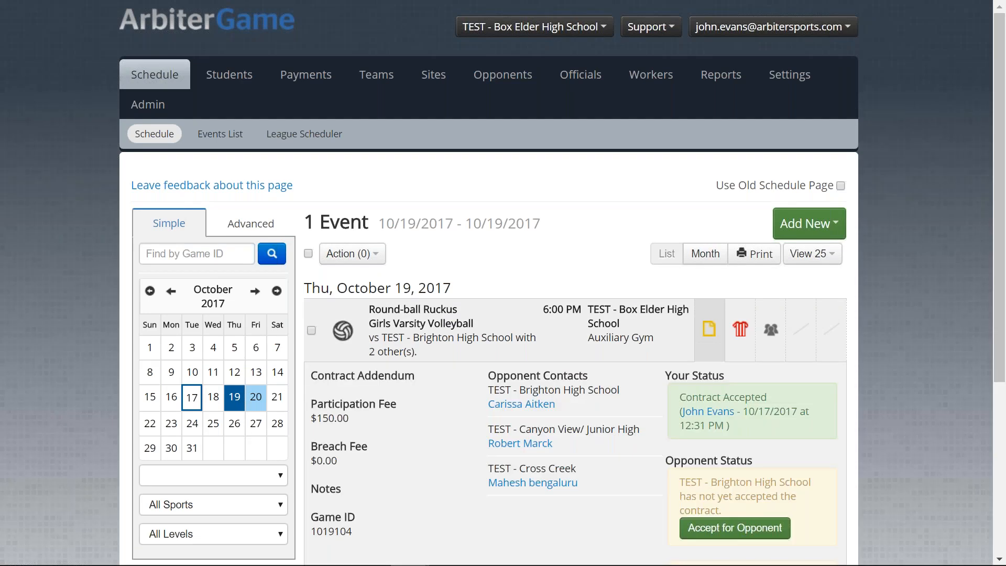
{"action": "scroll", "coordinate": [572, 419], "scroll_direction": "down", "scroll_amount": 3}
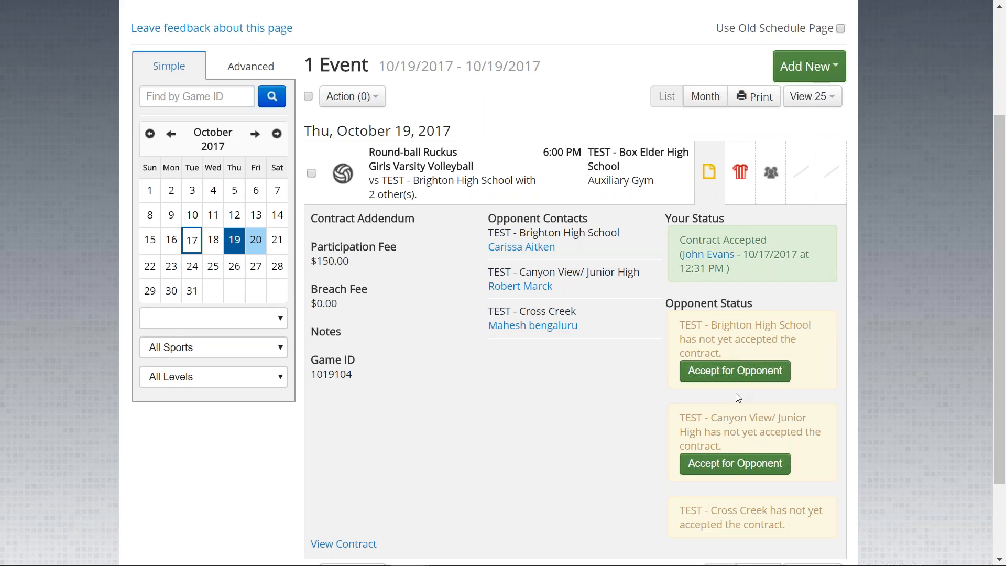
{"action": "left_click", "coordinate": [744, 371]}
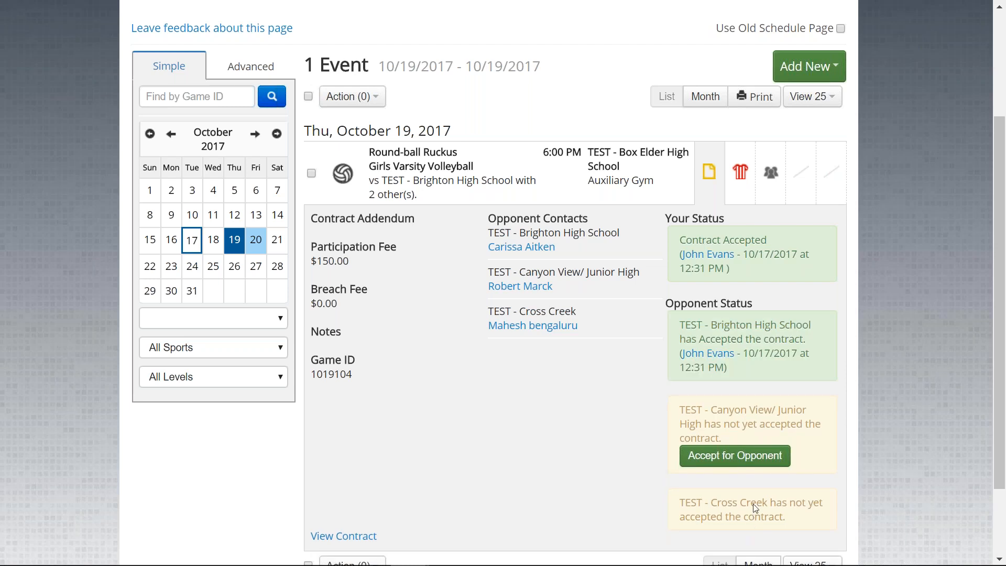
{"action": "left_click", "coordinate": [753, 455]}
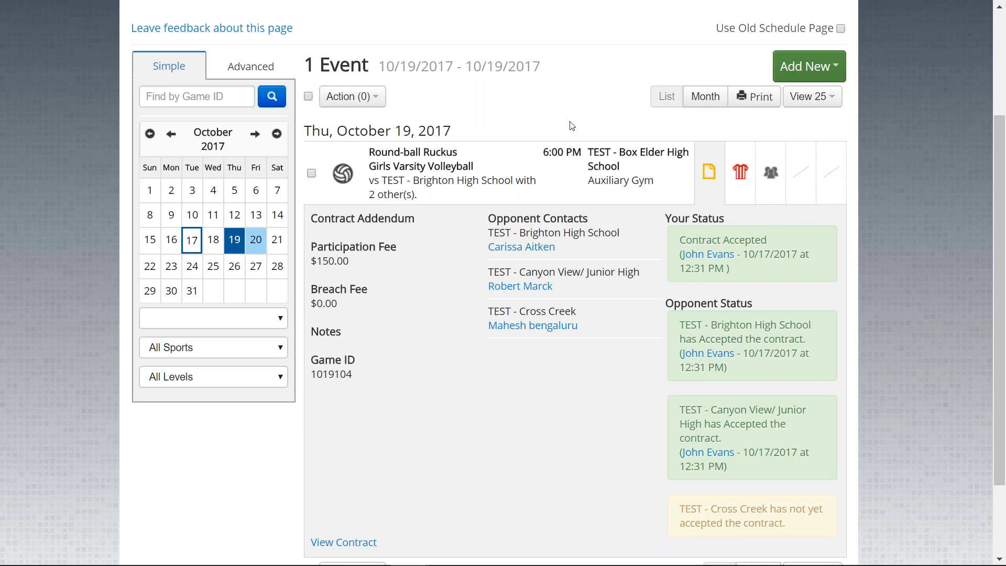
- Review the Round-ball Ruckus meet's details in edit mode, down to the officials section, and leave without saving
{"action": "left_click", "coordinate": [502, 161]}
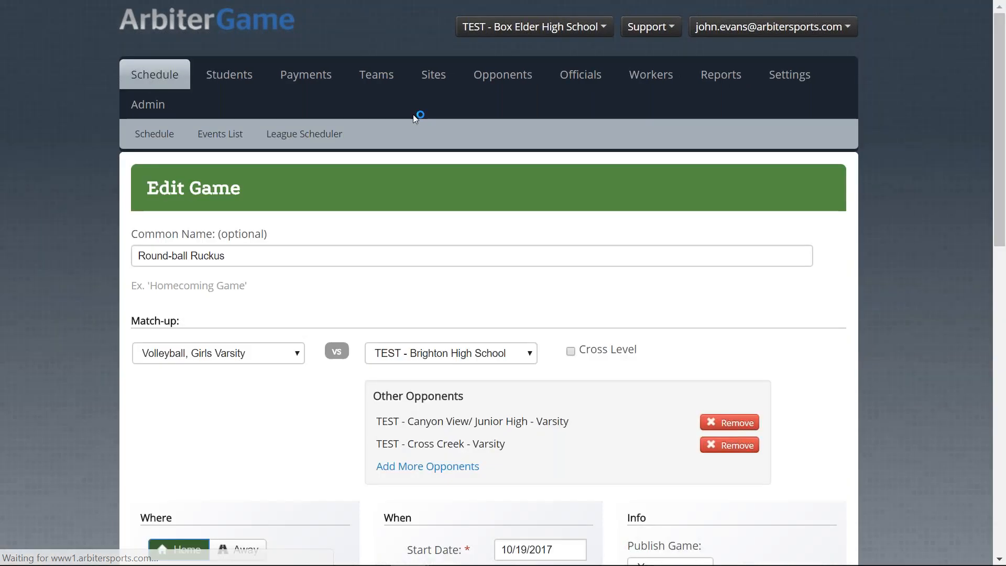
{"action": "left_click", "coordinate": [158, 80]}
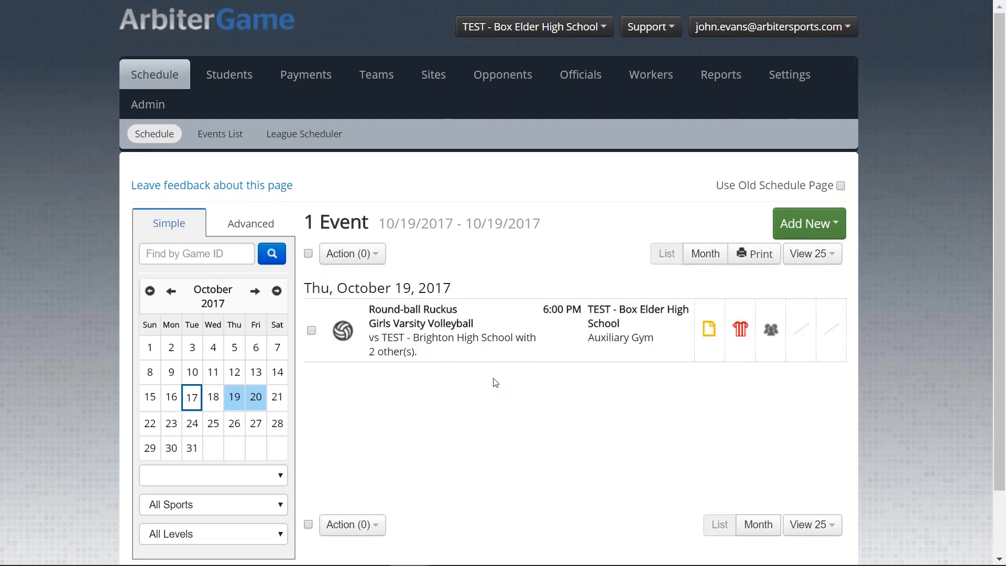
{"action": "left_click", "coordinate": [401, 322]}
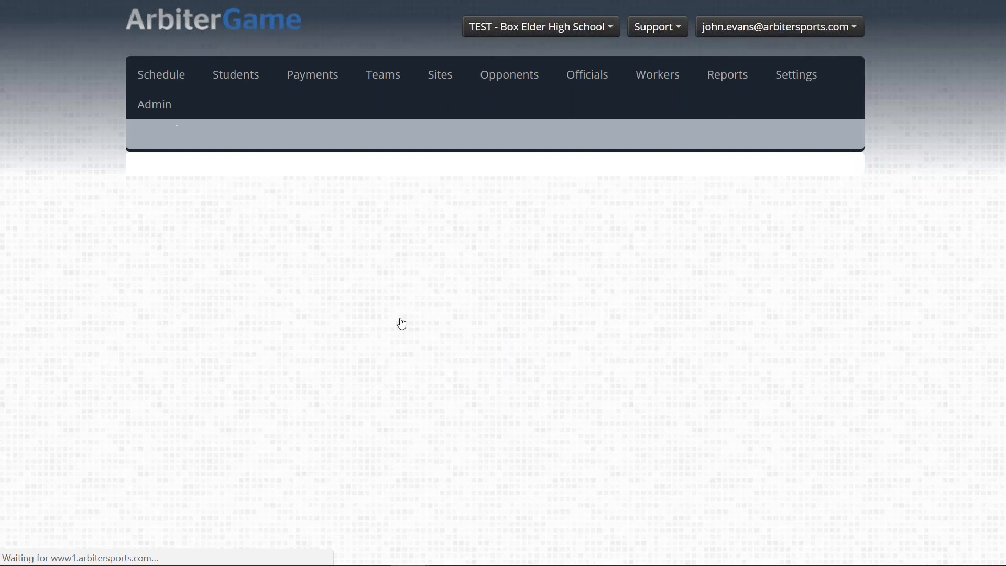
{"action": "scroll", "coordinate": [307, 382], "scroll_direction": "down", "scroll_amount": 6}
{"action": "scroll", "coordinate": [307, 382], "scroll_direction": "down", "scroll_amount": 3}
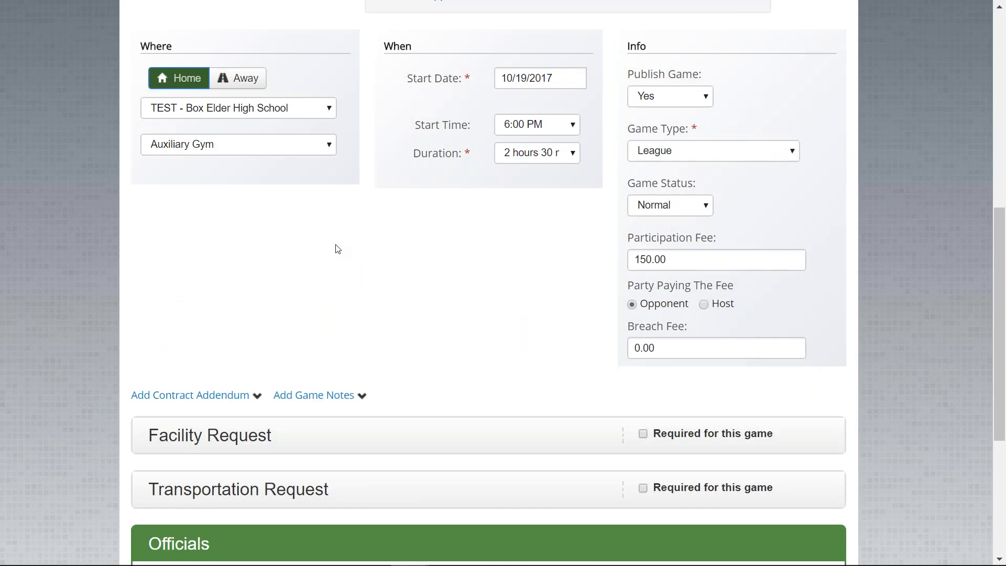
{"action": "scroll", "coordinate": [463, 380], "scroll_direction": "down", "scroll_amount": 1}
{"action": "scroll", "coordinate": [463, 382], "scroll_direction": "down", "scroll_amount": 4}
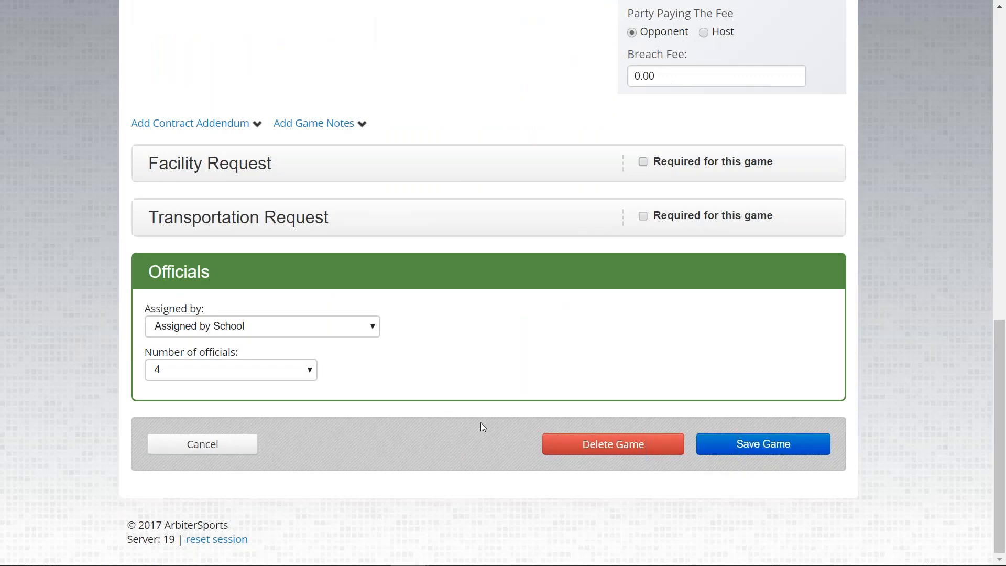
{"action": "left_click", "coordinate": [188, 458]}
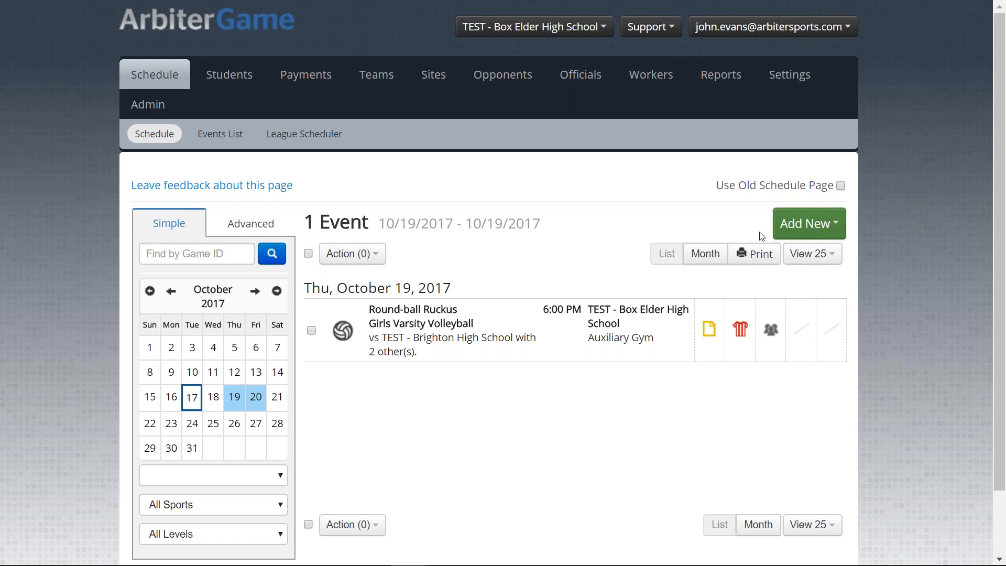
- Start a new tournament named Winter Basketball Classic, keeping My School as the host entity
{"action": "left_click", "coordinate": [807, 239]}
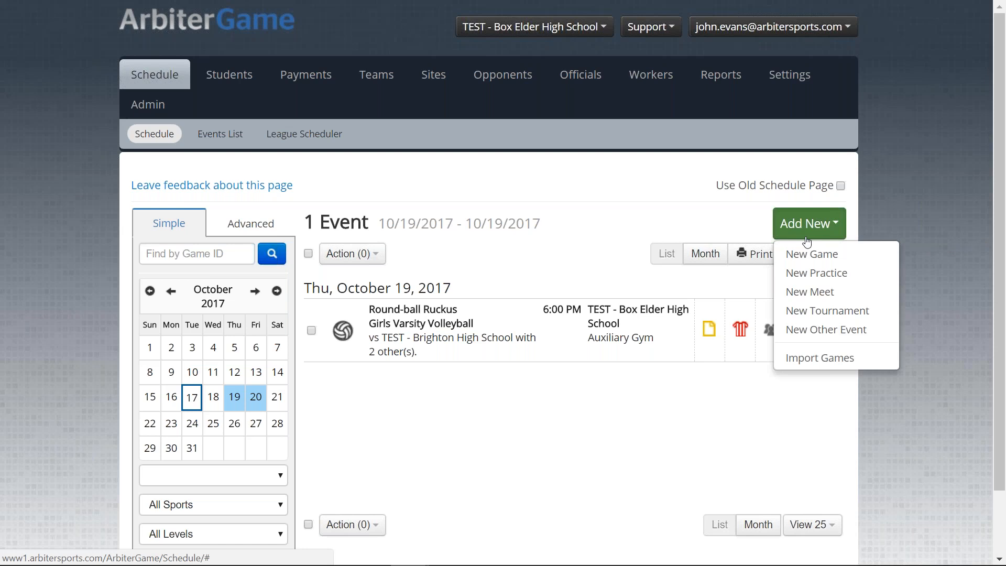
{"action": "left_click", "coordinate": [815, 316]}
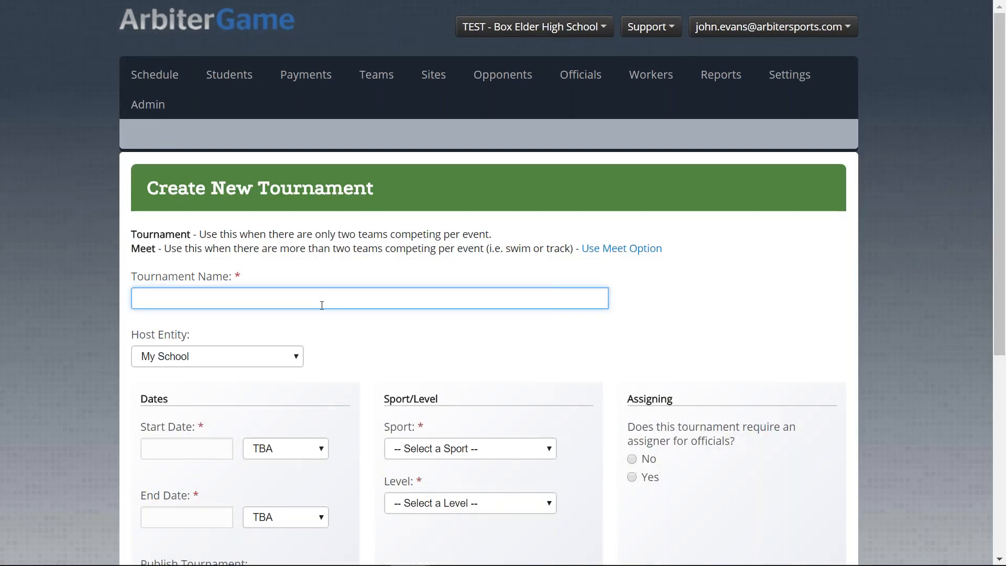
{"action": "type", "text": "Winter Basketball"}
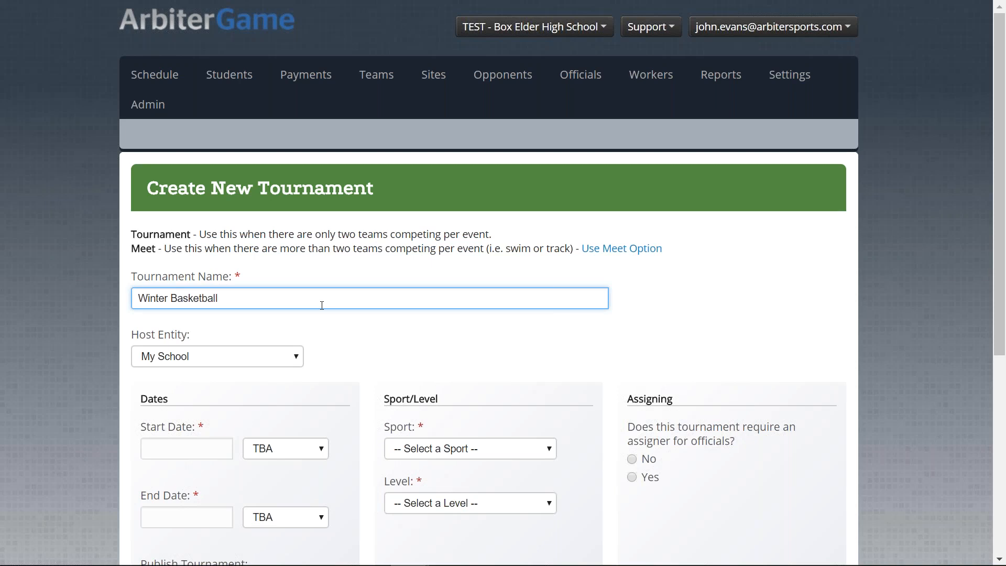
{"action": "type", "text": " Classic"}
{"action": "left_click", "coordinate": [358, 358]}
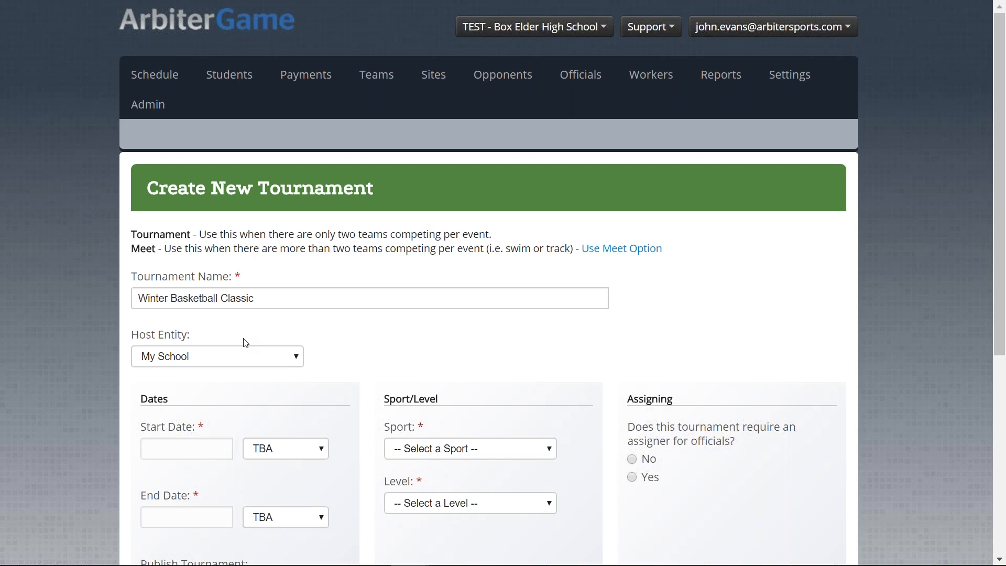
{"action": "left_click", "coordinate": [248, 356]}
{"action": "left_click", "coordinate": [248, 358]}
{"action": "left_click", "coordinate": [478, 330]}
- Set the tournament's start date to 12/14/2017 and its end date to 12/16/2017
{"action": "scroll", "coordinate": [487, 327], "scroll_direction": "down", "scroll_amount": 1}
{"action": "scroll", "coordinate": [486, 327], "scroll_direction": "down", "scroll_amount": 3}
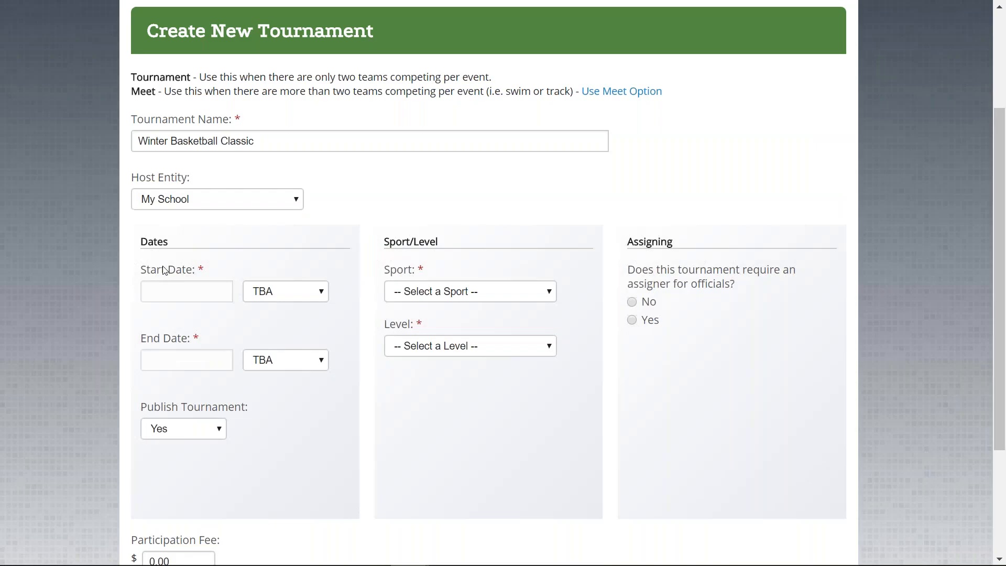
{"action": "left_click", "coordinate": [170, 283]}
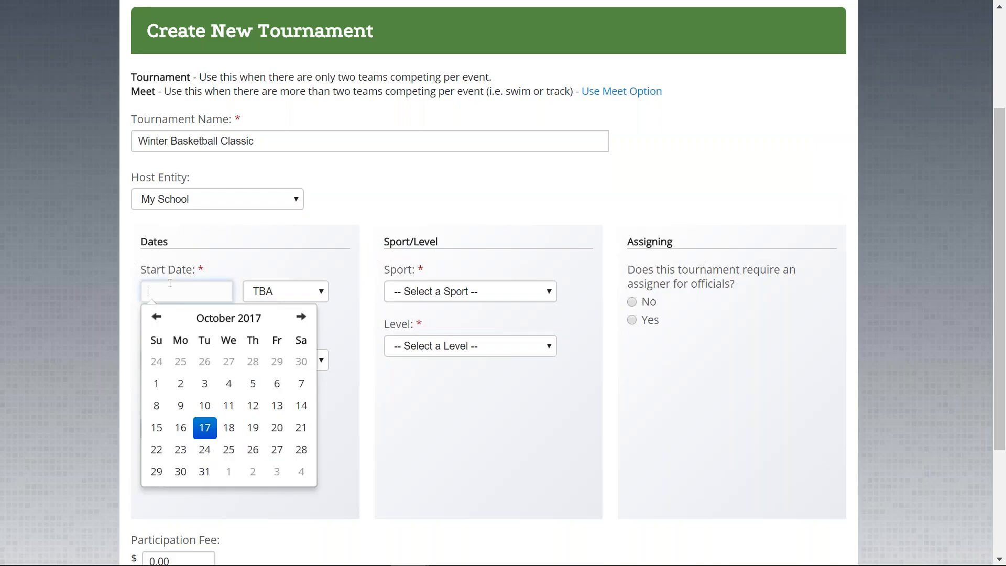
{"action": "left_click", "coordinate": [302, 317]}
{"action": "left_click", "coordinate": [303, 317]}
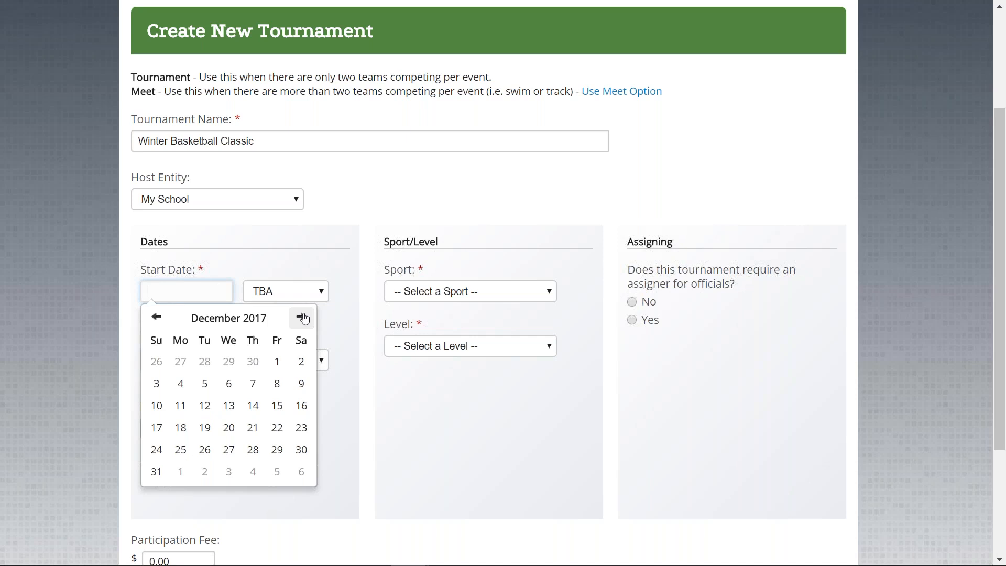
{"action": "left_click", "coordinate": [257, 411]}
{"action": "left_click", "coordinate": [218, 347]}
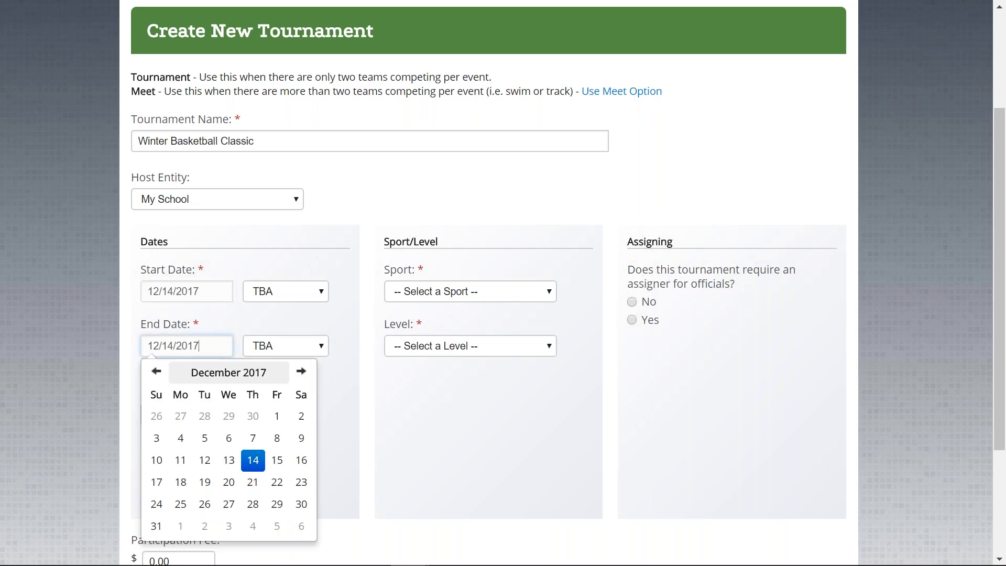
{"action": "left_click", "coordinate": [301, 459]}
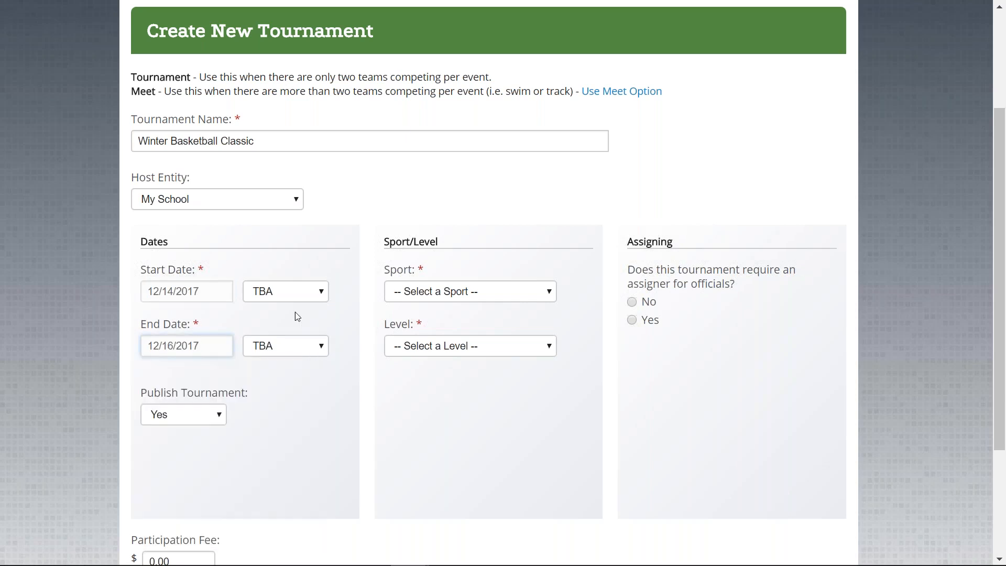
- Set the tournament's start time to 5:00 PM
{"action": "left_click", "coordinate": [288, 292]}
{"action": "scroll", "coordinate": [277, 456], "scroll_direction": "down", "scroll_amount": 10}
{"action": "scroll", "coordinate": [279, 456], "scroll_direction": "down", "scroll_amount": 10}
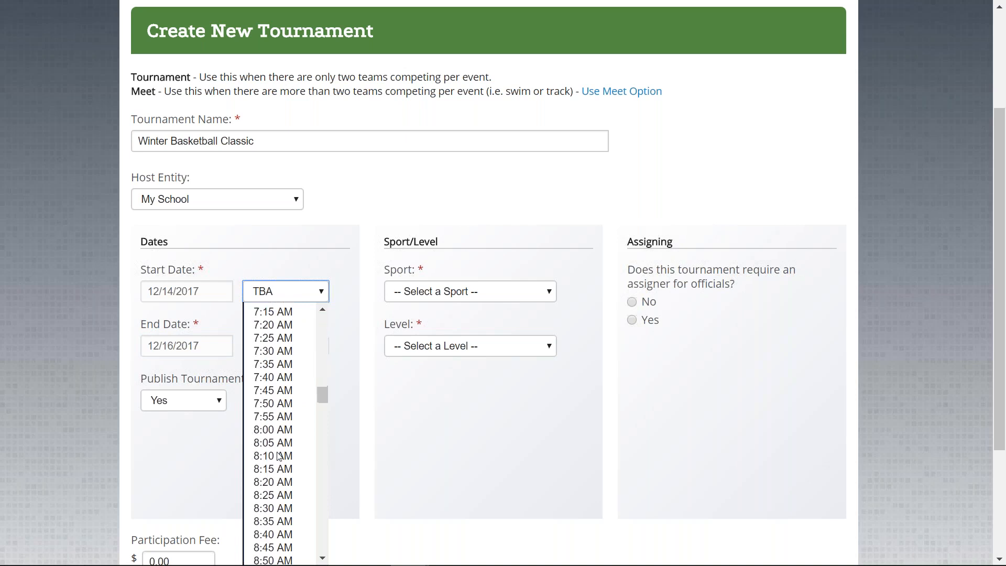
{"action": "scroll", "coordinate": [279, 456], "scroll_direction": "down", "scroll_amount": 20}
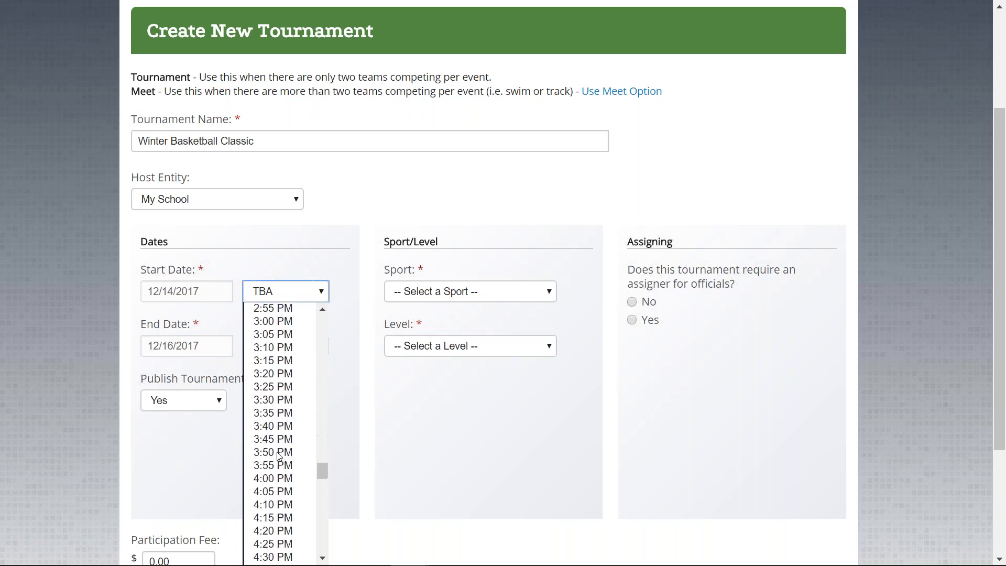
{"action": "scroll", "coordinate": [279, 457], "scroll_direction": "down", "scroll_amount": 3}
{"action": "scroll", "coordinate": [279, 457], "scroll_direction": "up", "scroll_amount": 8}
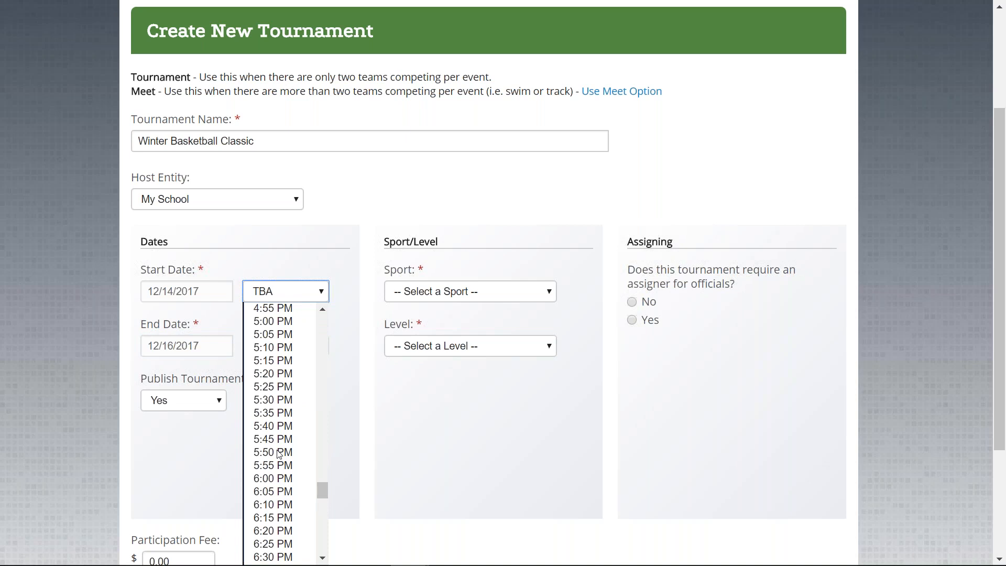
{"action": "left_click", "coordinate": [273, 328]}
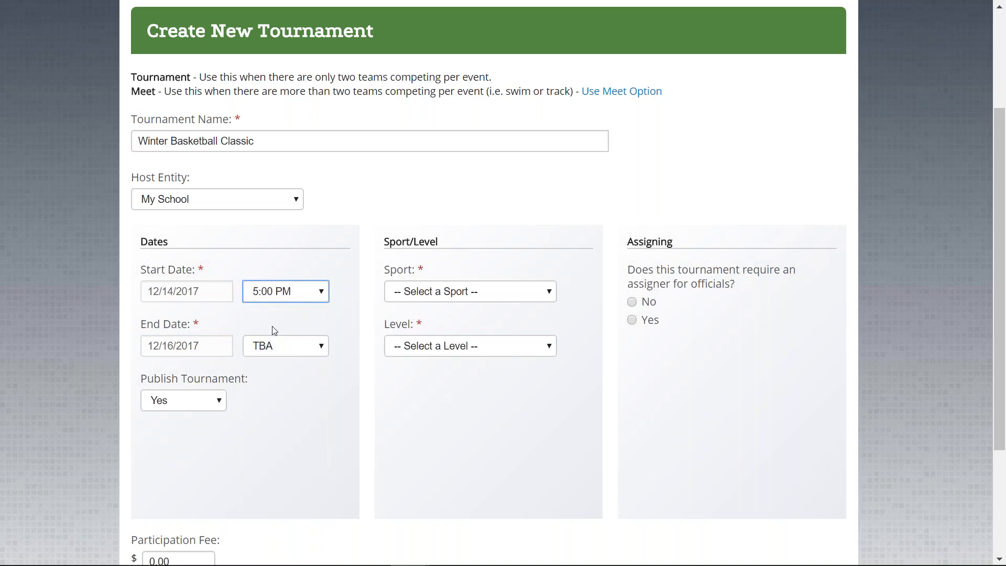
- Set the tournament's end time to 2:00 PM
{"action": "left_click", "coordinate": [286, 354]}
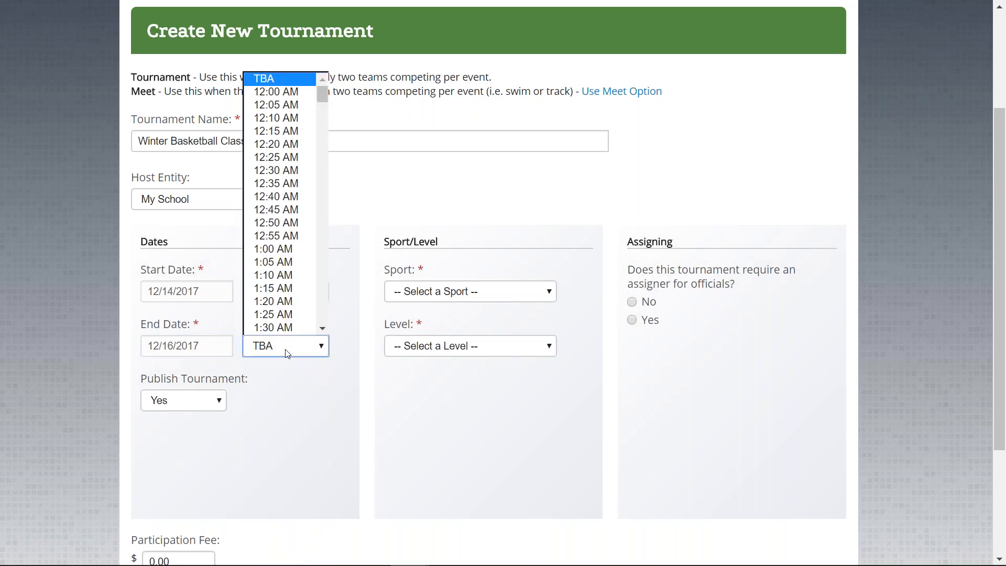
{"action": "scroll", "coordinate": [292, 315], "scroll_direction": "down", "scroll_amount": 1}
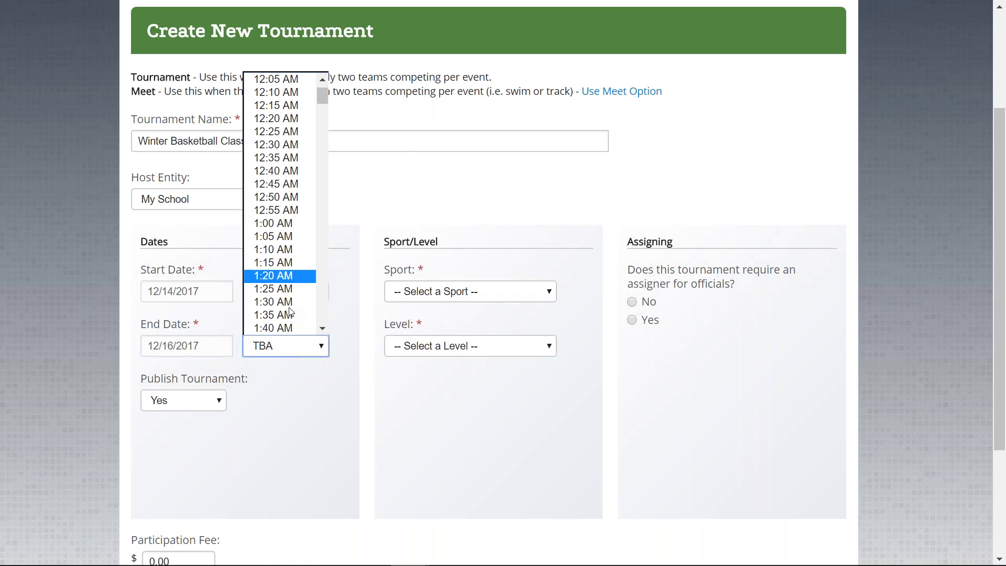
{"action": "scroll", "coordinate": [292, 313], "scroll_direction": "down", "scroll_amount": 20}
{"action": "scroll", "coordinate": [291, 312], "scroll_direction": "up", "scroll_amount": 20}
{"action": "scroll", "coordinate": [291, 311], "scroll_direction": "down", "scroll_amount": 2}
{"action": "left_click", "coordinate": [282, 248]}
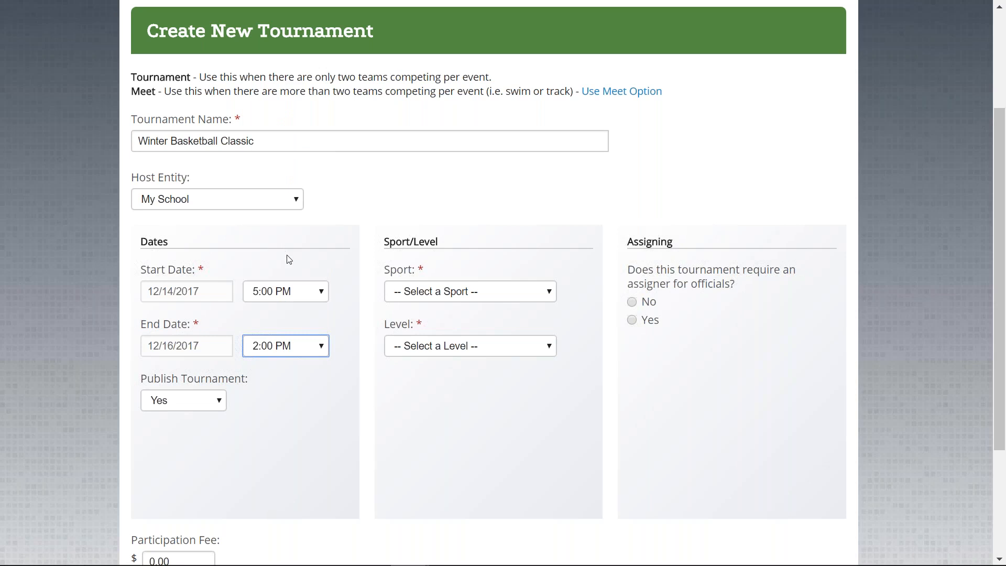
{"action": "left_click", "coordinate": [346, 471]}
- Set the tournament's sport to Basketball - Boys and its level to Varsity
{"action": "left_click", "coordinate": [454, 292]}
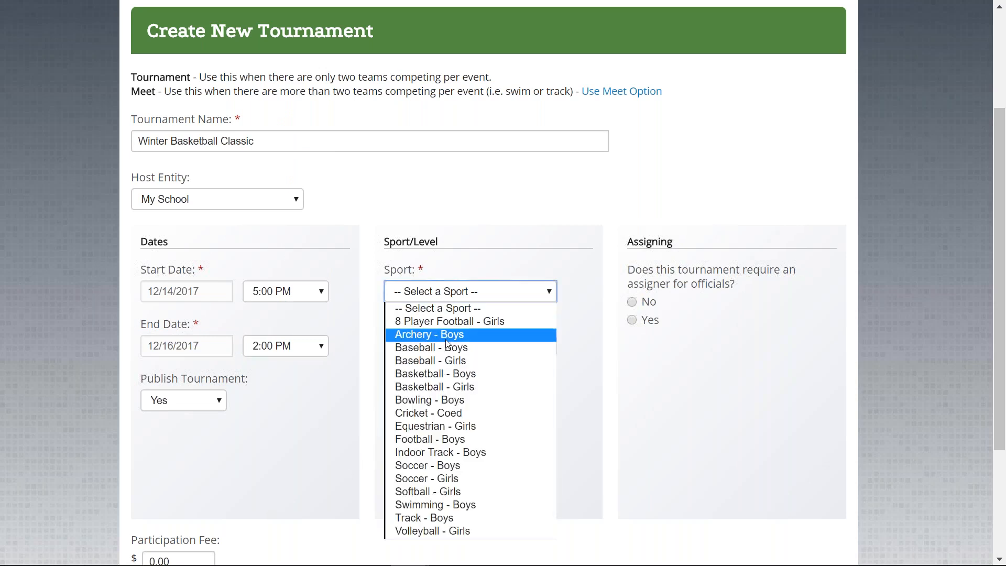
{"action": "left_click", "coordinate": [460, 374]}
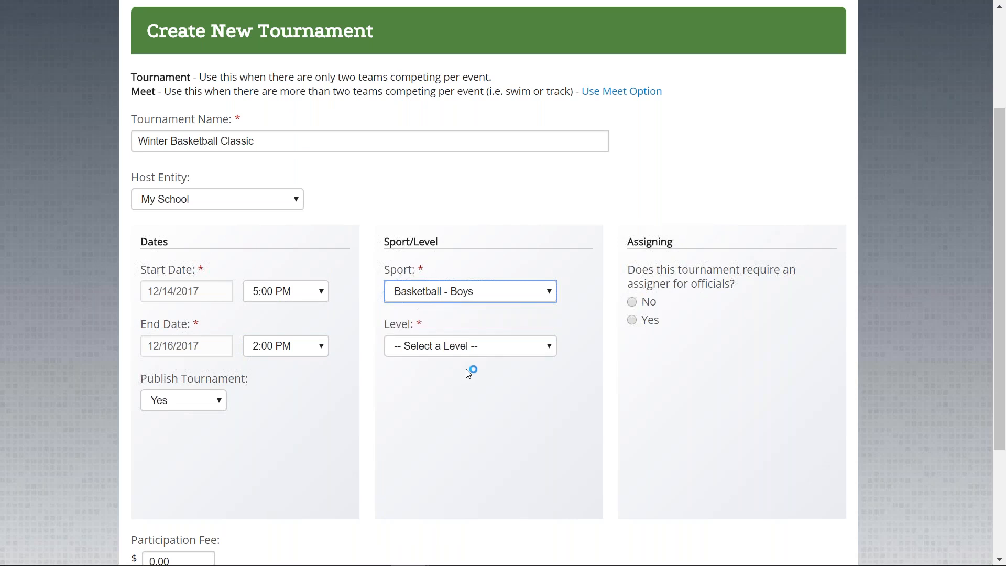
{"action": "left_click", "coordinate": [485, 345]}
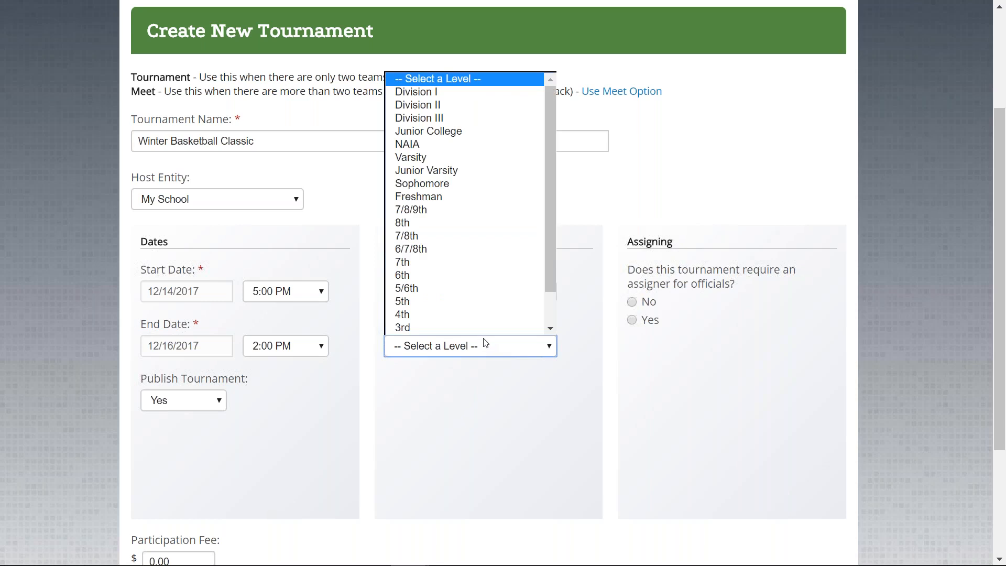
{"action": "left_click", "coordinate": [484, 163]}
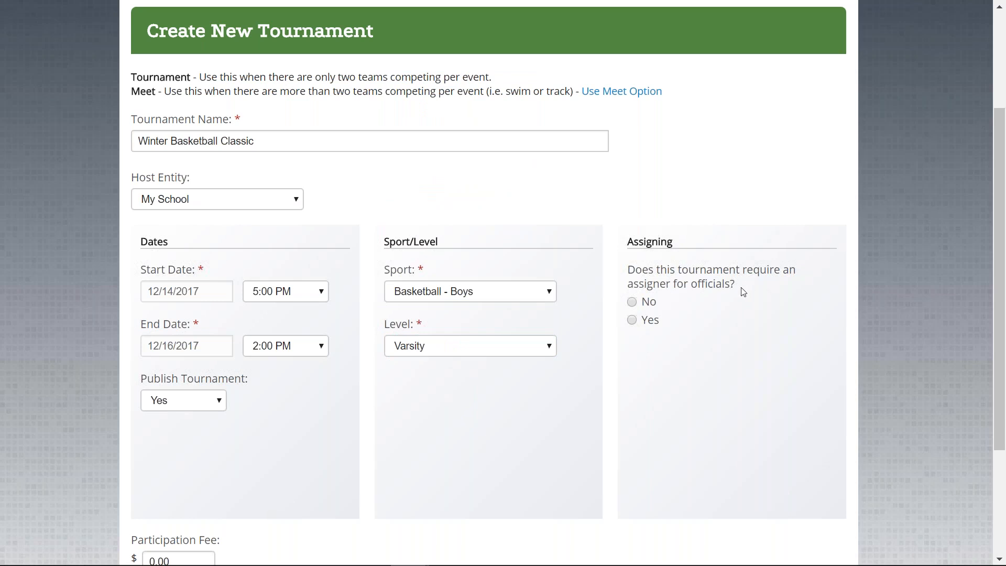
- Require an assigner for the tournament's officials, using the BSU Football assigning group and the Basketball - Tournament level
{"action": "left_click", "coordinate": [632, 321]}
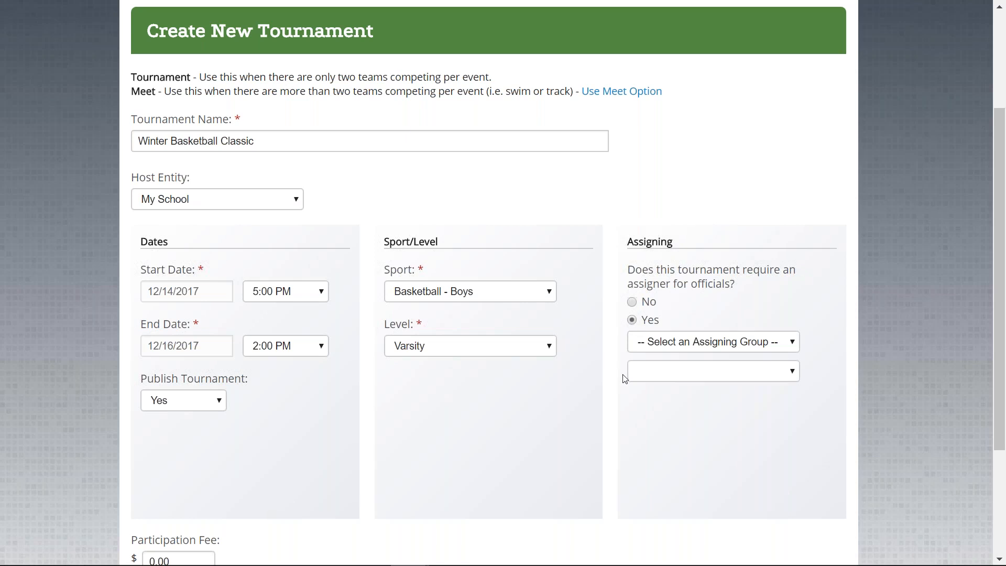
{"action": "left_click", "coordinate": [744, 344]}
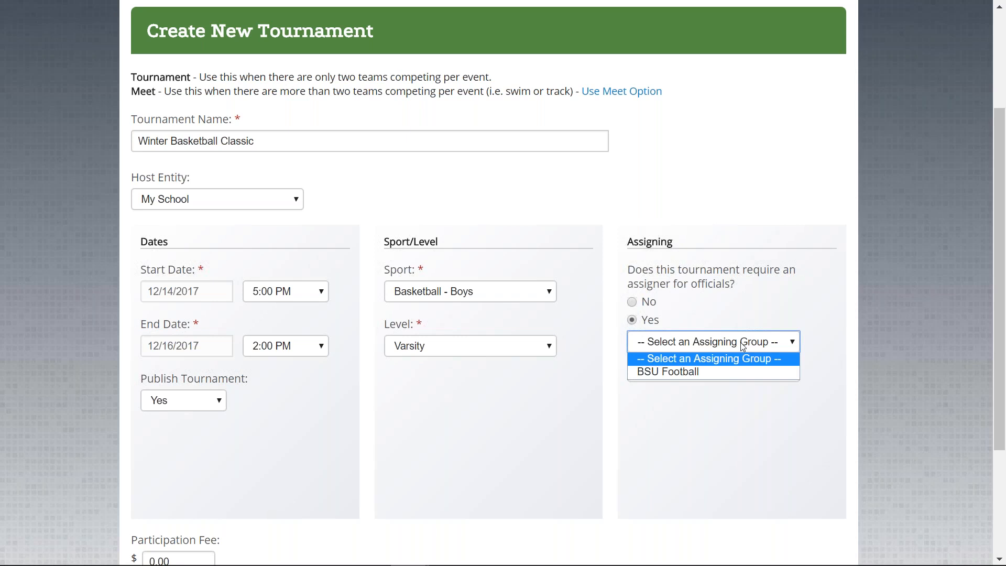
{"action": "left_click", "coordinate": [733, 371]}
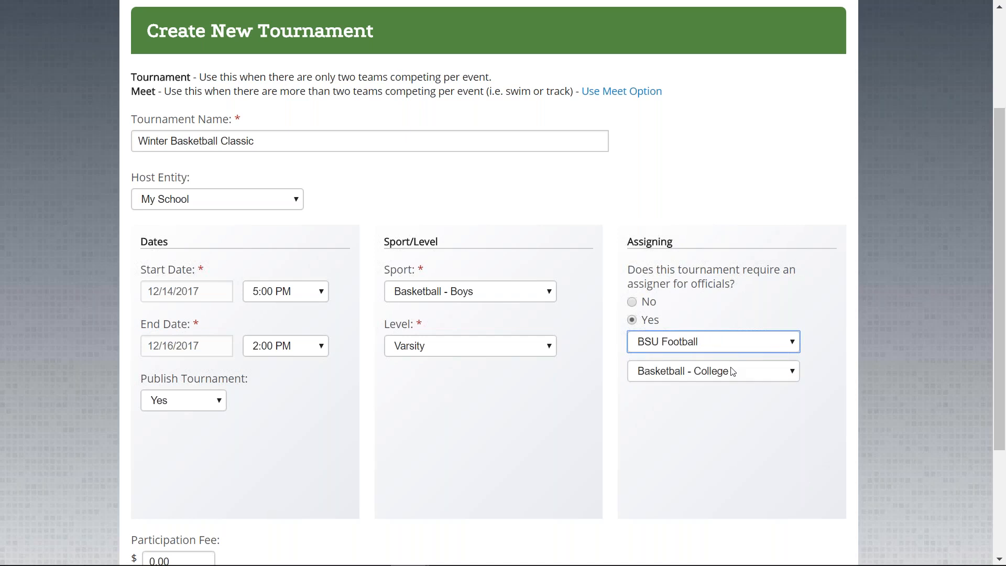
{"action": "left_click", "coordinate": [677, 372]}
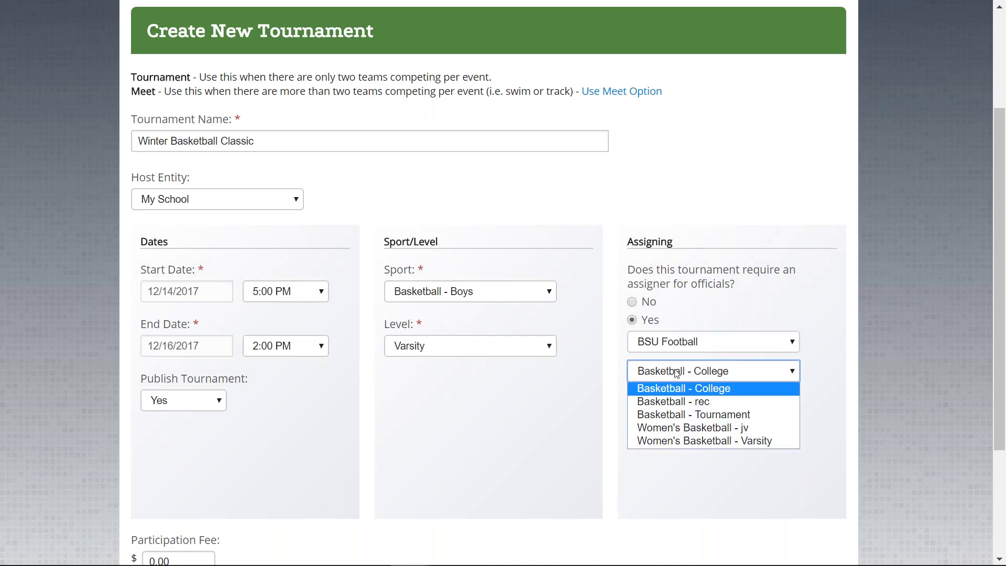
{"action": "left_click", "coordinate": [594, 387]}
{"action": "left_click", "coordinate": [711, 368]}
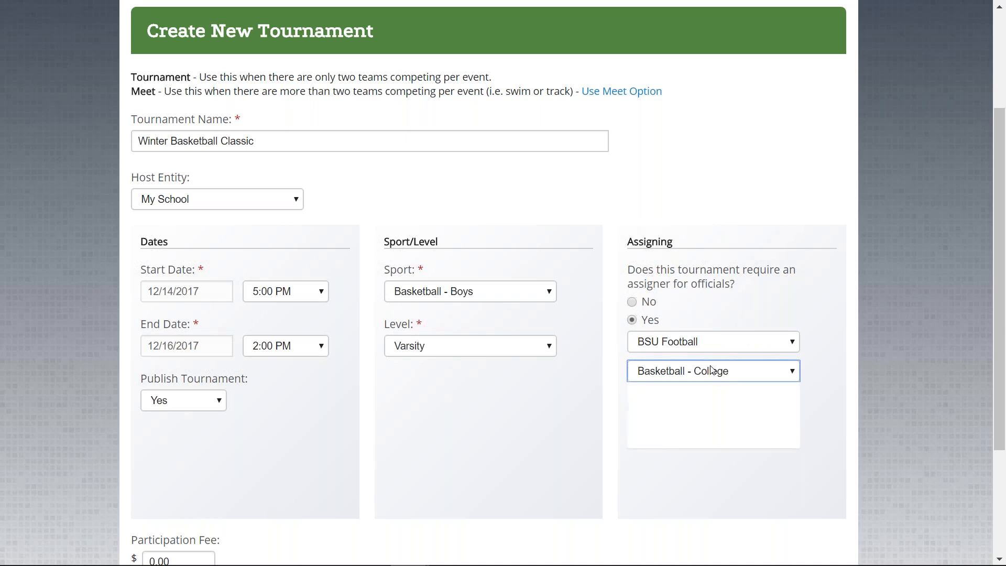
{"action": "left_click", "coordinate": [703, 414]}
{"action": "left_click", "coordinate": [629, 419]}
- Set the tournament's participation fee to $25 and create the tournament
{"action": "scroll", "coordinate": [629, 418], "scroll_direction": "down", "scroll_amount": 1}
{"action": "scroll", "coordinate": [628, 419], "scroll_direction": "down", "scroll_amount": 3}
{"action": "scroll", "coordinate": [628, 419], "scroll_direction": "down", "scroll_amount": 3}
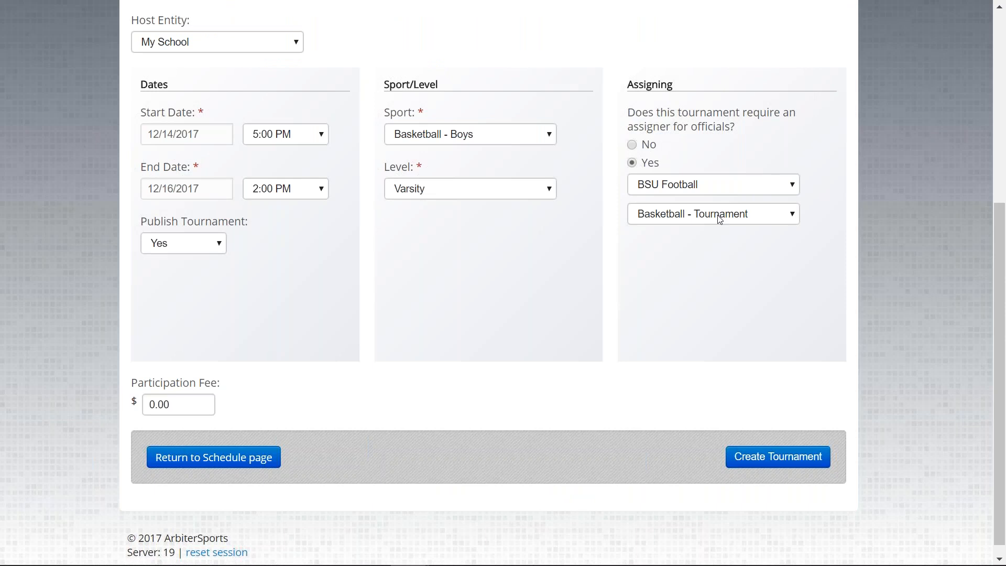
{"action": "left_click", "coordinate": [179, 243]}
{"action": "left_click", "coordinate": [179, 244]}
{"action": "left_click_drag", "start_coordinate": [188, 404], "coordinate": [80, 401]}
{"action": "type", "text": "25"}
{"action": "left_click", "coordinate": [436, 348]}
{"action": "left_click", "coordinate": [766, 462]}
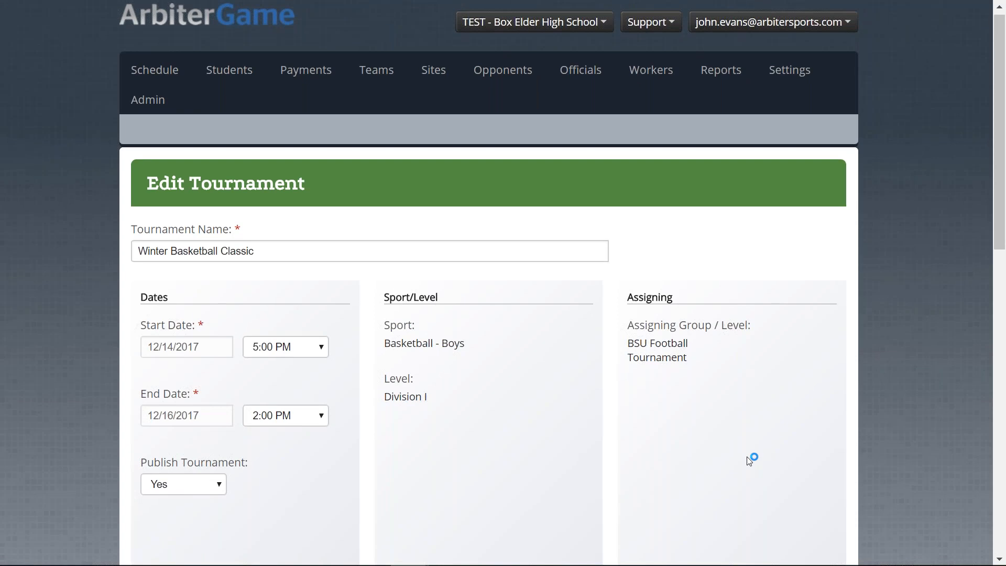
- Add the Gym at TEST - Box Elder High School as a tournament site
{"action": "scroll", "coordinate": [669, 394], "scroll_direction": "down", "scroll_amount": 3}
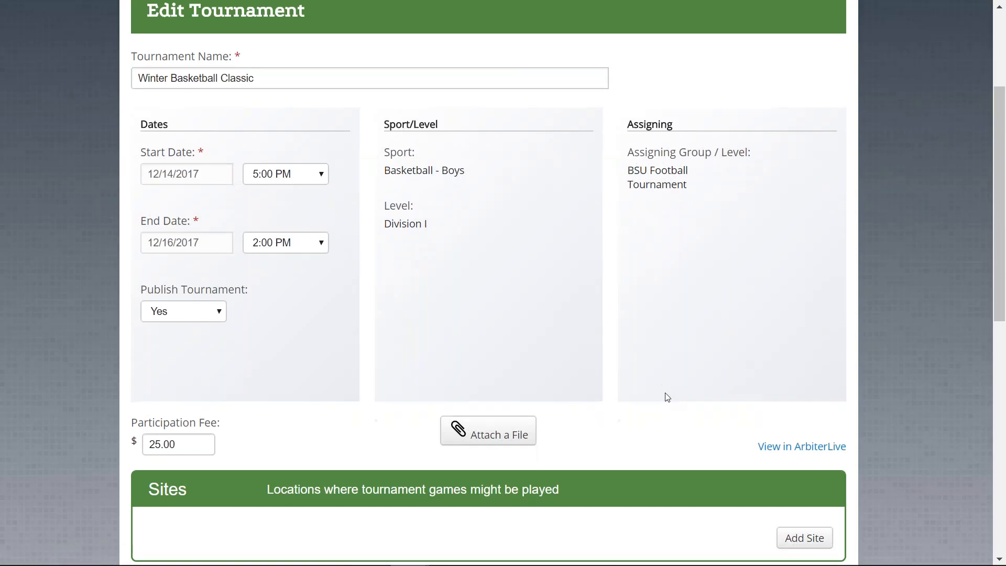
{"action": "scroll", "coordinate": [668, 397], "scroll_direction": "down", "scroll_amount": 2}
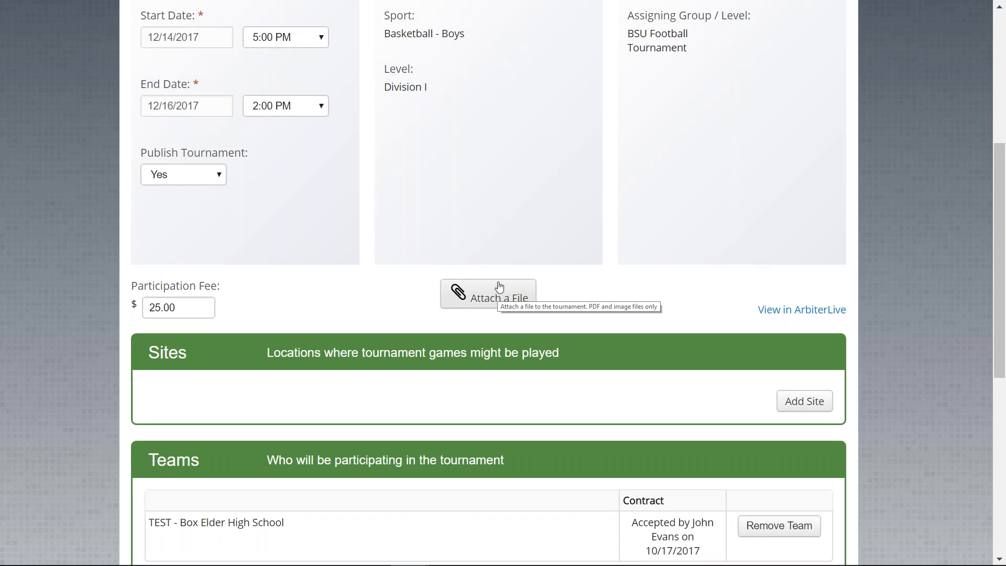
{"action": "scroll", "coordinate": [396, 233], "scroll_direction": "down", "scroll_amount": 1}
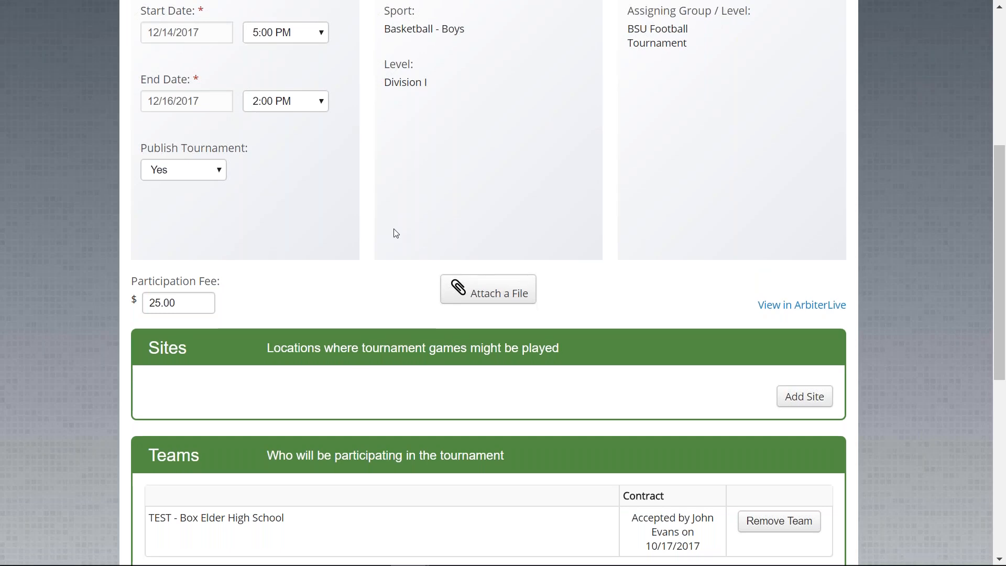
{"action": "scroll", "coordinate": [396, 233], "scroll_direction": "down", "scroll_amount": 3}
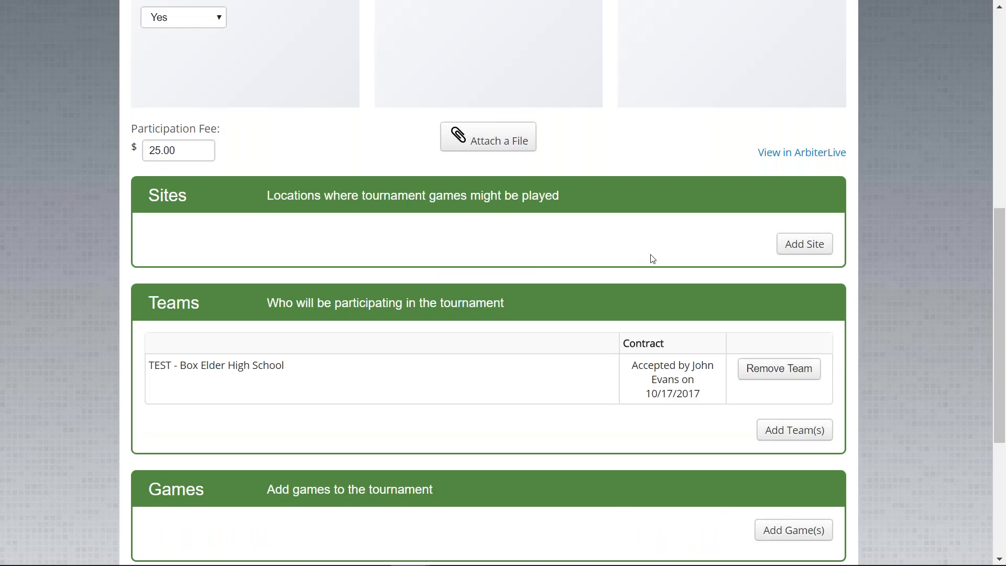
{"action": "left_click", "coordinate": [794, 246]}
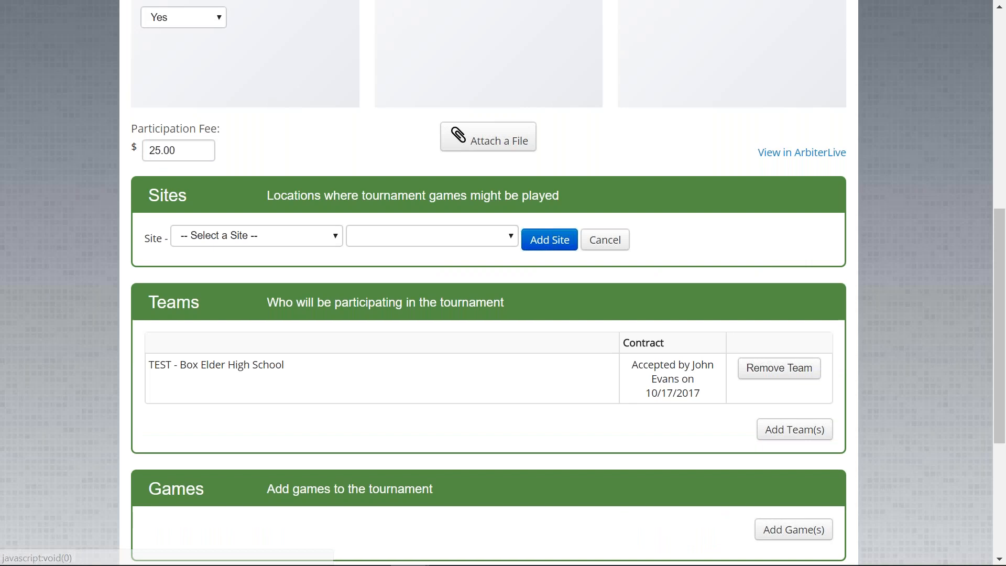
{"action": "left_click", "coordinate": [215, 236]}
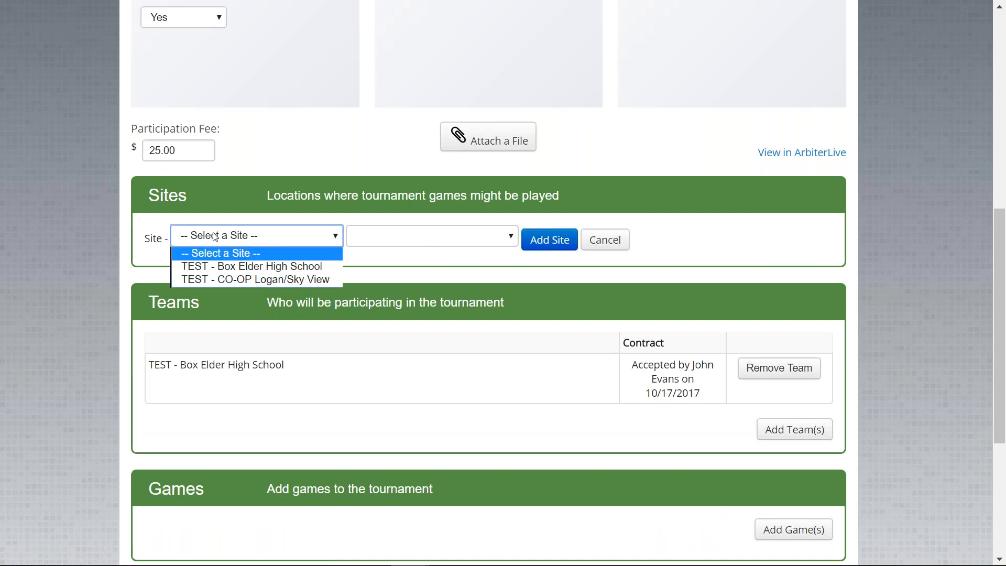
{"action": "left_click", "coordinate": [242, 261]}
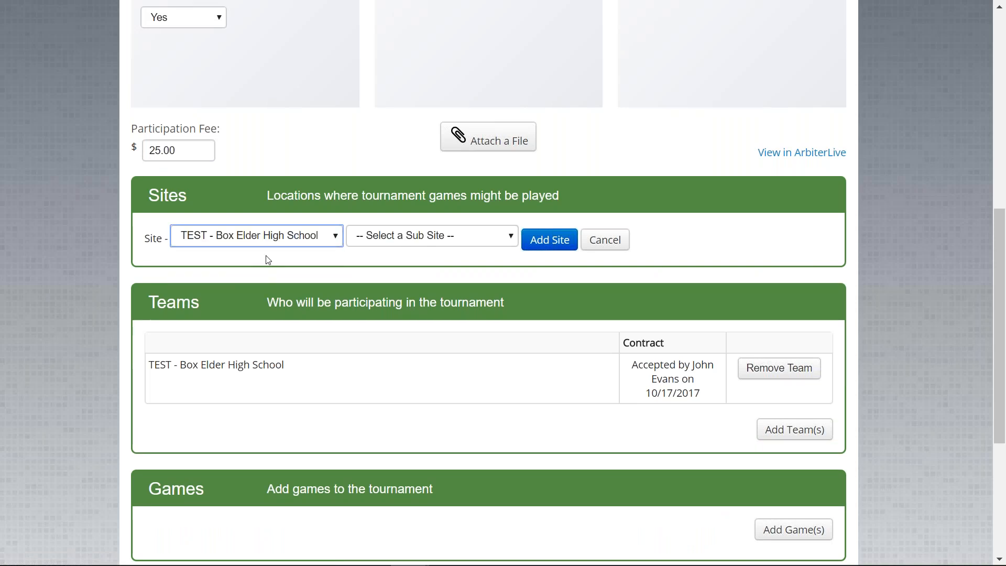
{"action": "left_click", "coordinate": [468, 234]}
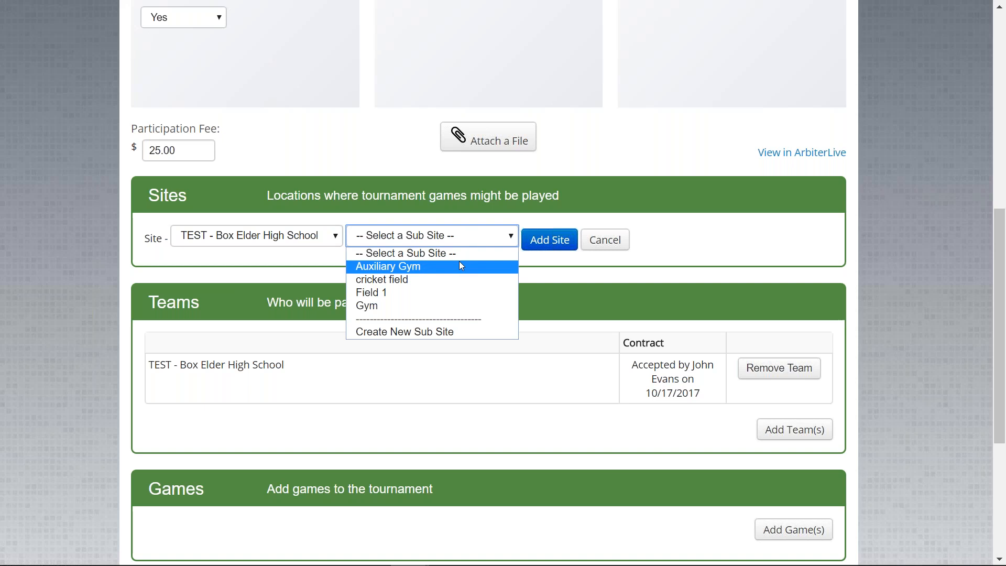
{"action": "left_click", "coordinate": [451, 306]}
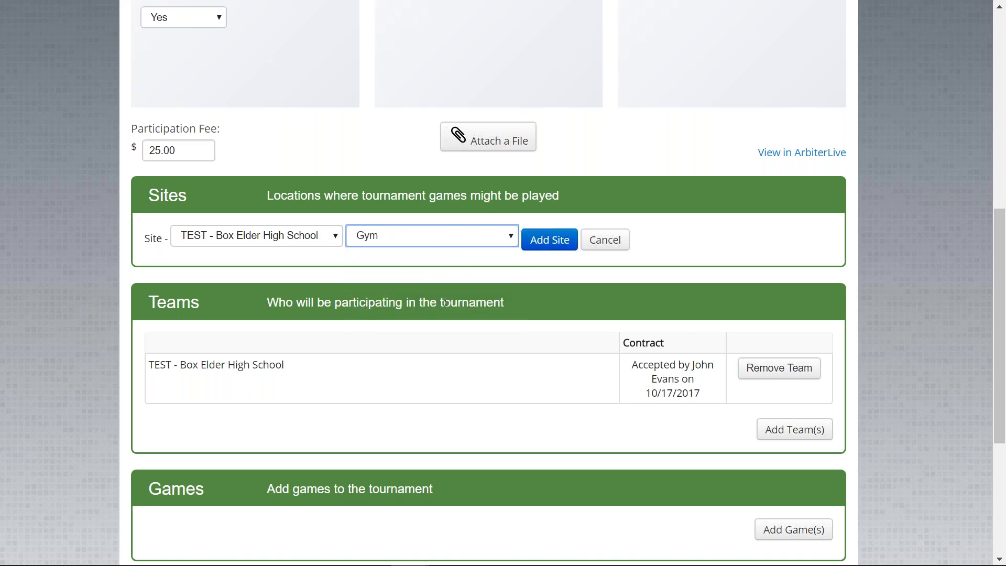
{"action": "left_click", "coordinate": [546, 238]}
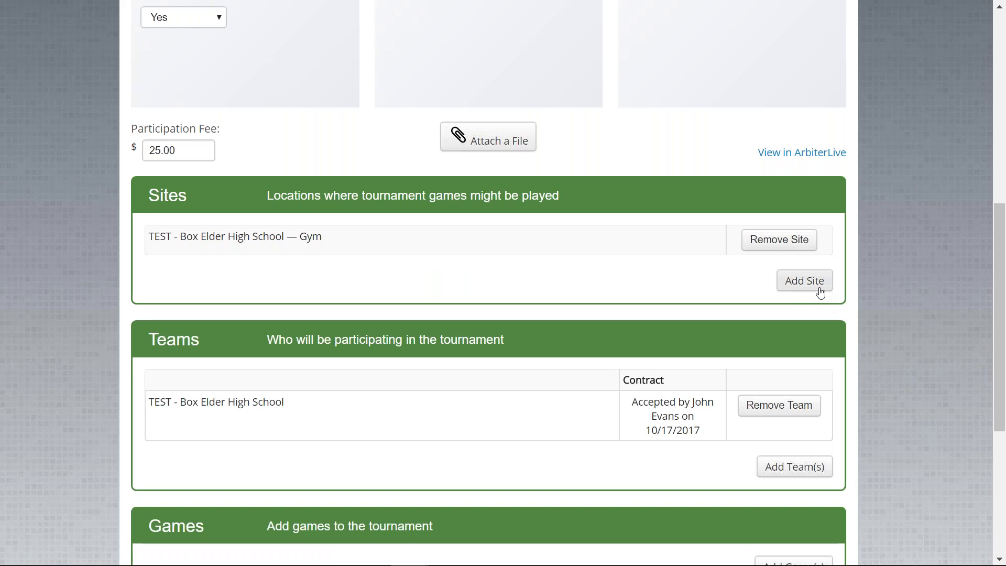
- Add the Auxiliary Gym at TEST - Box Elder High School as a second tournament site
{"action": "left_click", "coordinate": [821, 290]}
{"action": "left_click", "coordinate": [263, 287]}
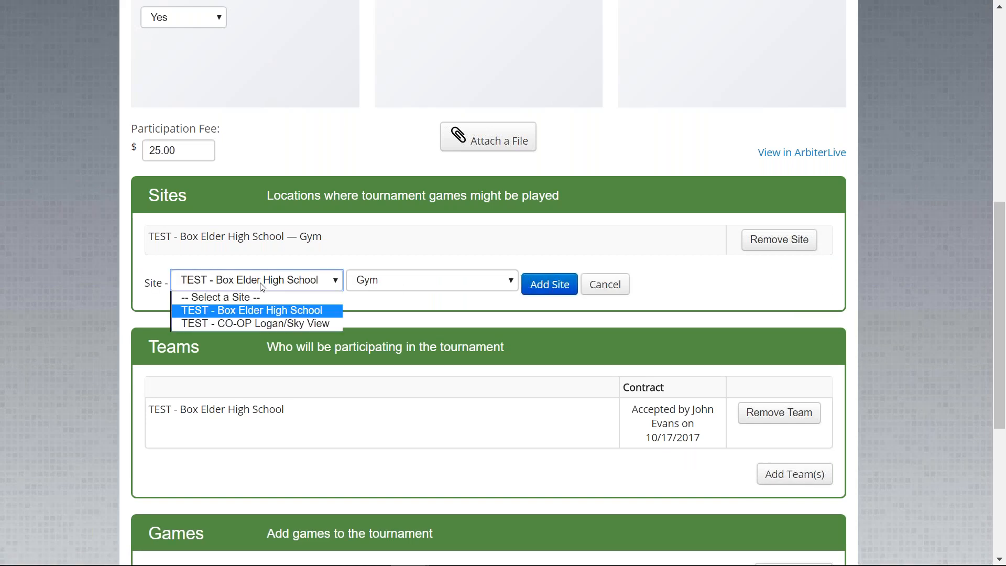
{"action": "left_click", "coordinate": [427, 284]}
{"action": "left_click", "coordinate": [428, 283]}
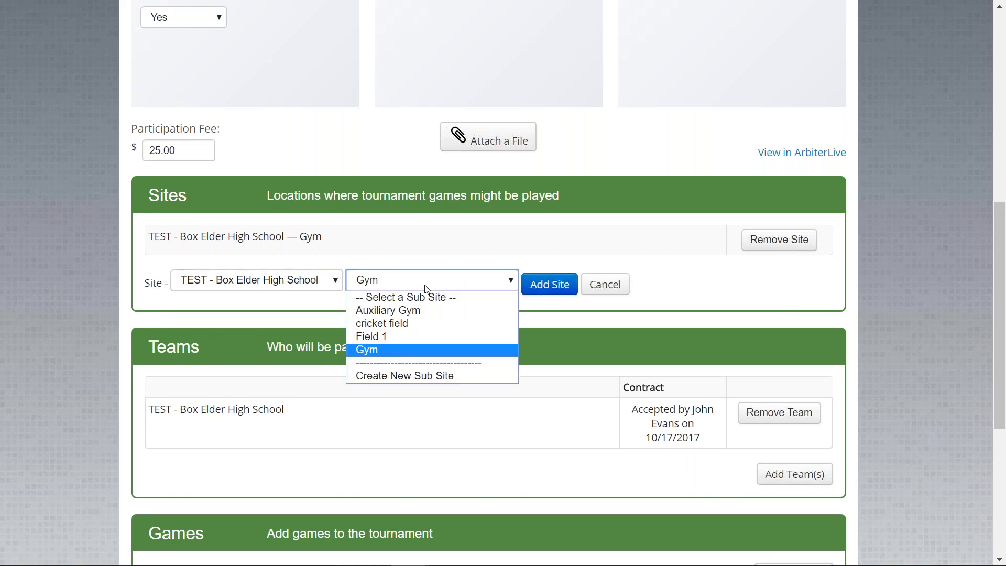
{"action": "left_click", "coordinate": [420, 312]}
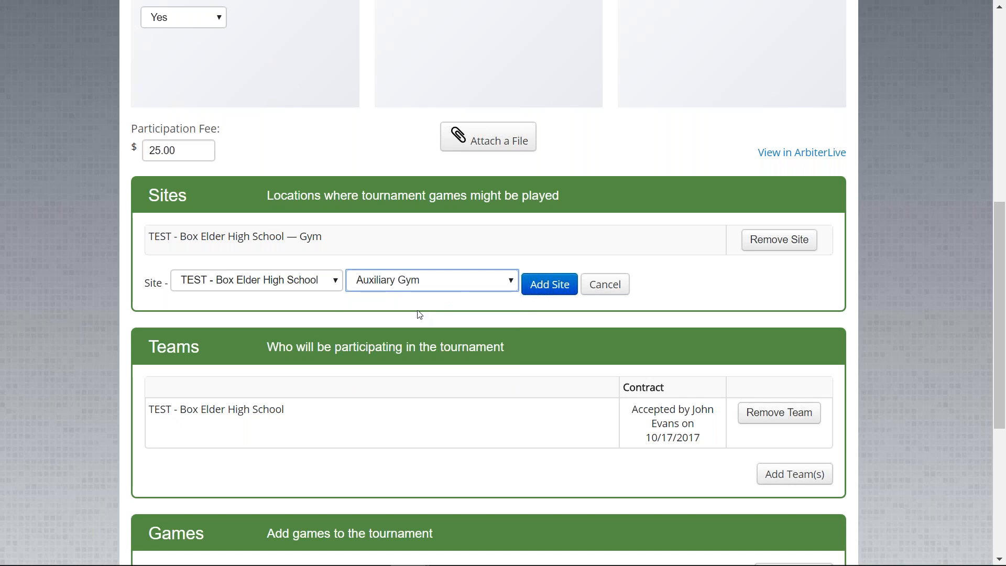
{"action": "left_click", "coordinate": [539, 287]}
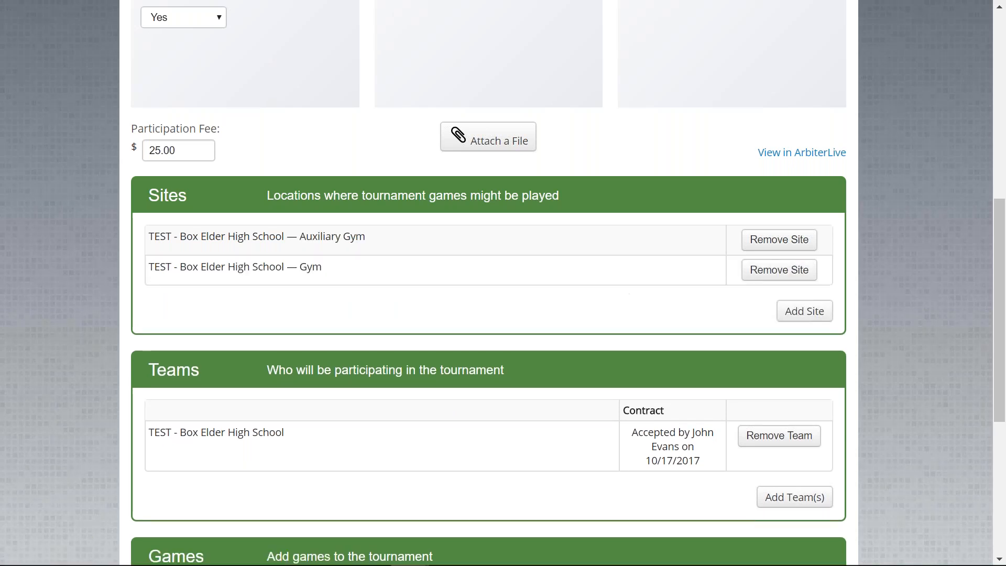
- Add Brighton High School, Canyon View/ Junior High A Team and B Team, Carbon High School and Cross Creek - A to the tournament's teams
{"action": "scroll", "coordinate": [489, 287], "scroll_direction": "down", "scroll_amount": 1}
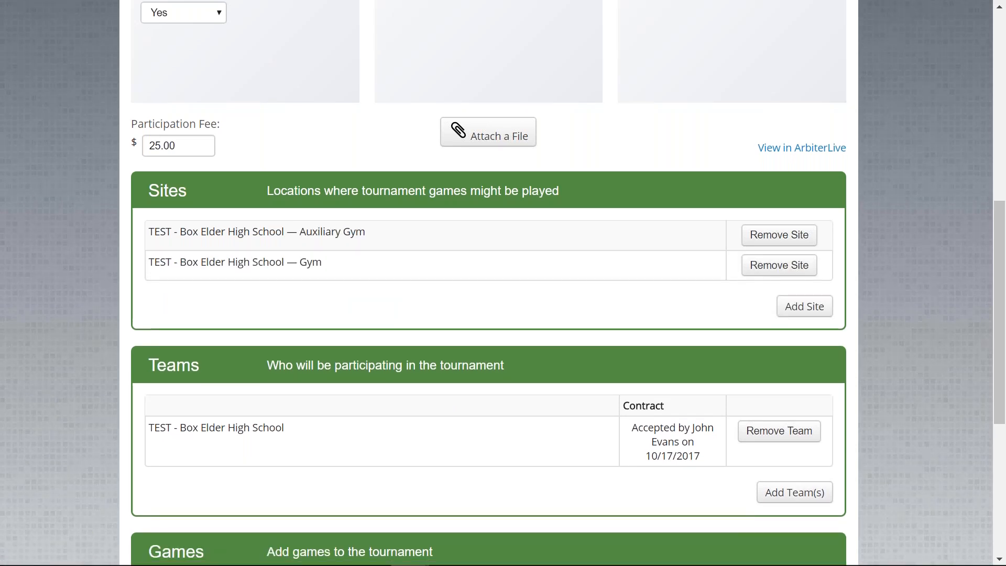
{"action": "scroll", "coordinate": [491, 300], "scroll_direction": "down", "scroll_amount": 3}
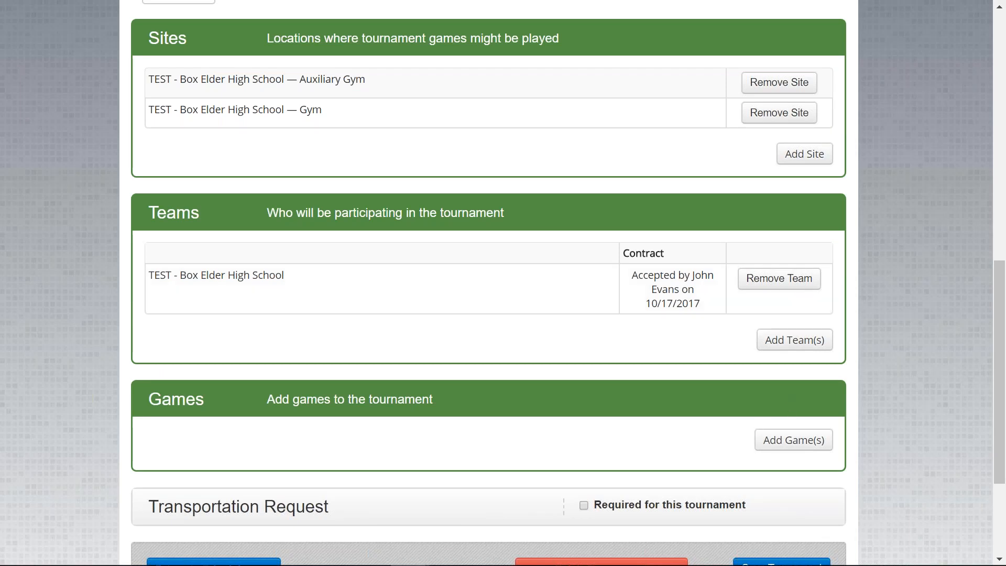
{"action": "left_click", "coordinate": [786, 342]}
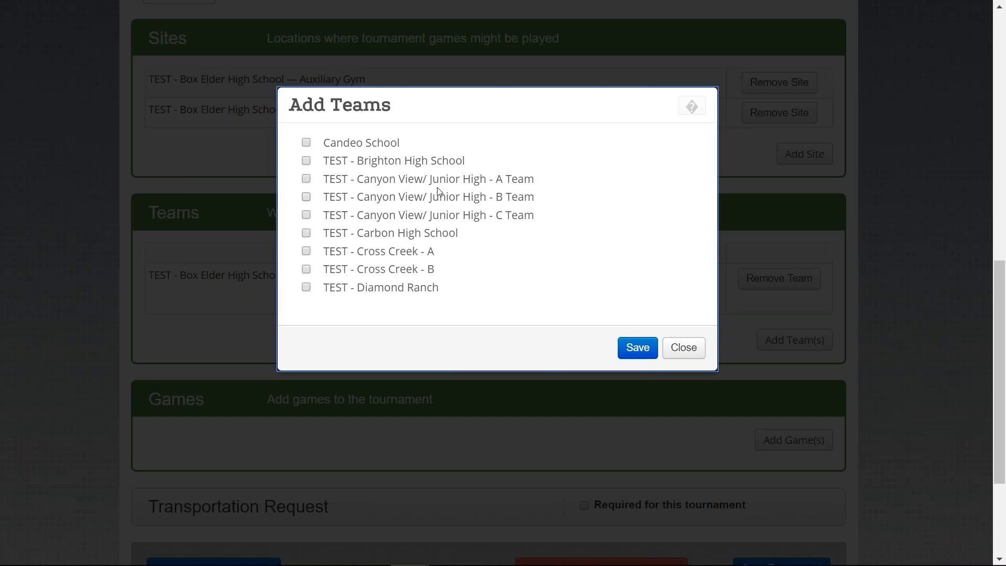
{"action": "left_click", "coordinate": [307, 180]}
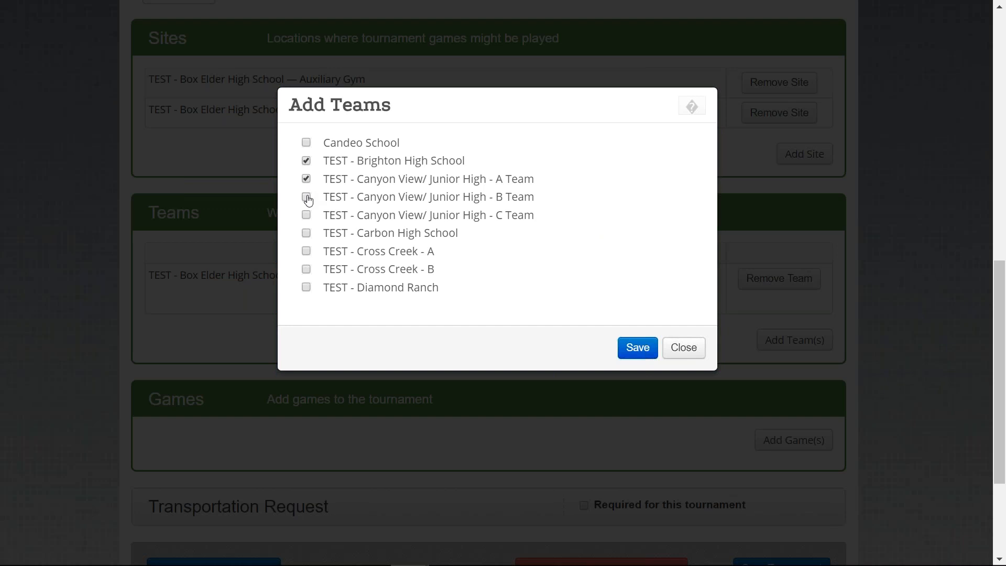
{"action": "left_click", "coordinate": [307, 198]}
{"action": "left_click", "coordinate": [307, 234]}
{"action": "left_click", "coordinate": [307, 251]}
{"action": "left_click", "coordinate": [638, 348]}
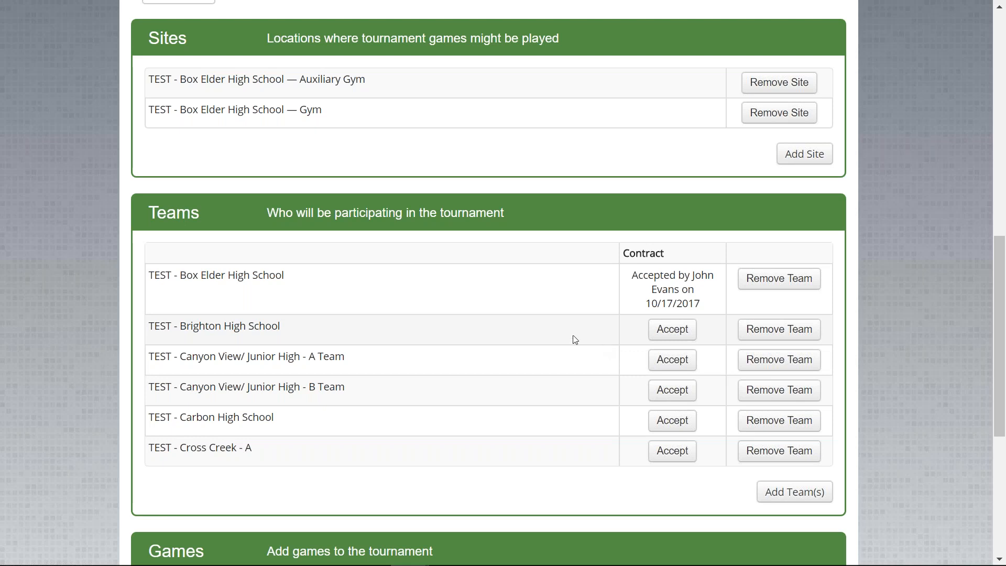
- Start adding 3 tournament games on 12/14/2017 at the TEST - Box Elder High School - Gym site
{"action": "scroll", "coordinate": [545, 336], "scroll_direction": "down", "scroll_amount": 1}
{"action": "scroll", "coordinate": [545, 337], "scroll_direction": "down", "scroll_amount": 4}
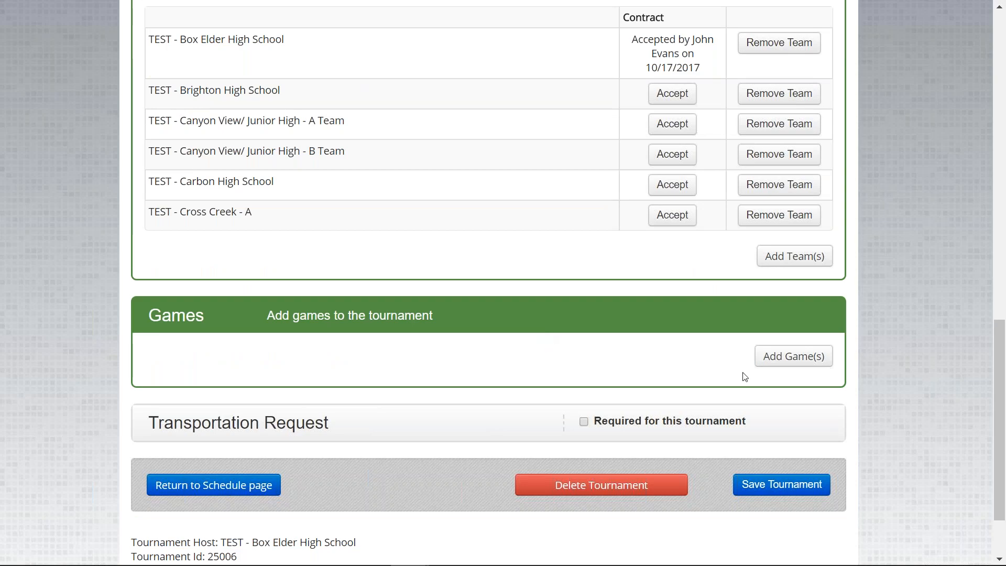
{"action": "left_click", "coordinate": [760, 361]}
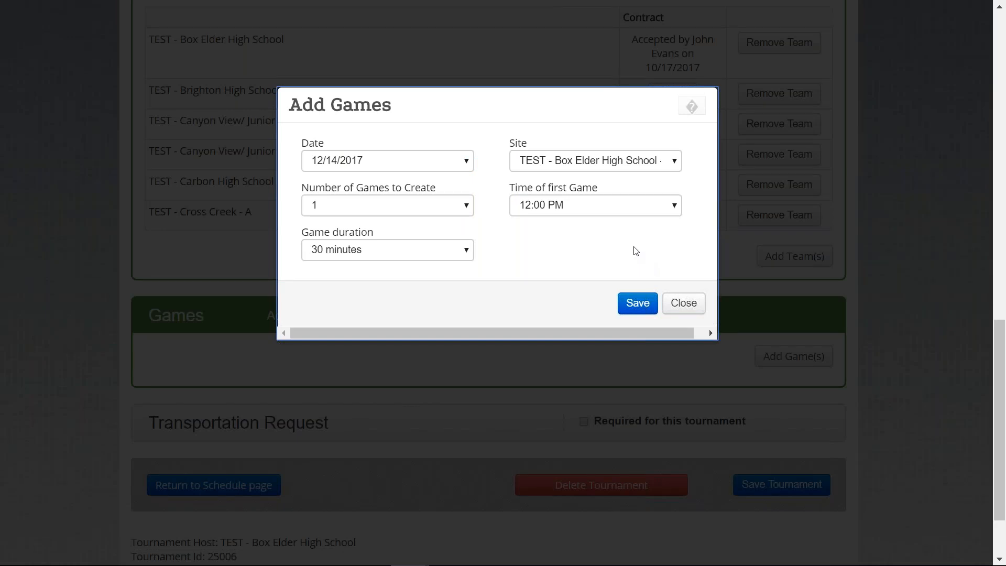
{"action": "left_click", "coordinate": [404, 157]}
{"action": "left_click", "coordinate": [414, 160]}
{"action": "left_click", "coordinate": [387, 212]}
{"action": "left_click", "coordinate": [380, 249]}
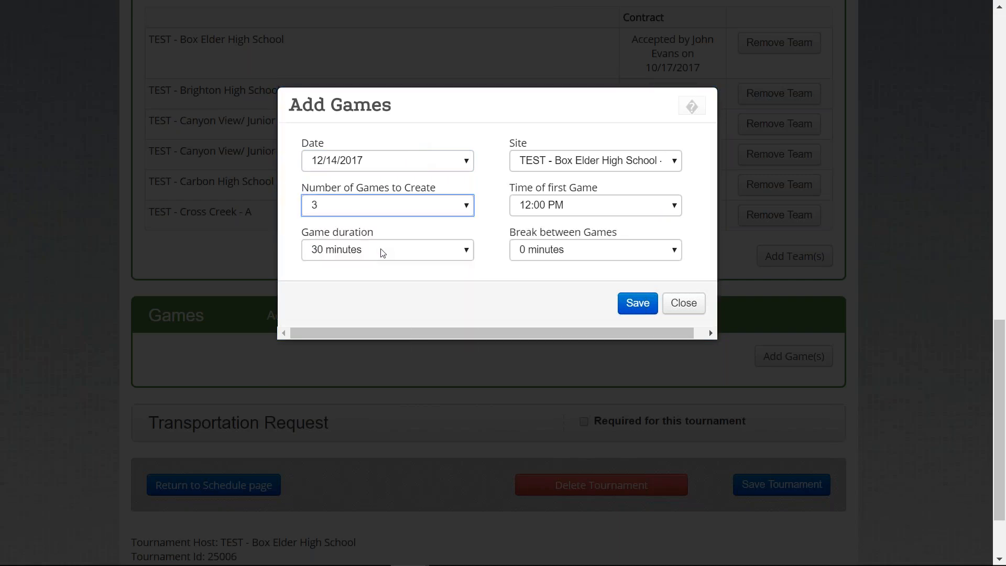
{"action": "left_click", "coordinate": [537, 168]}
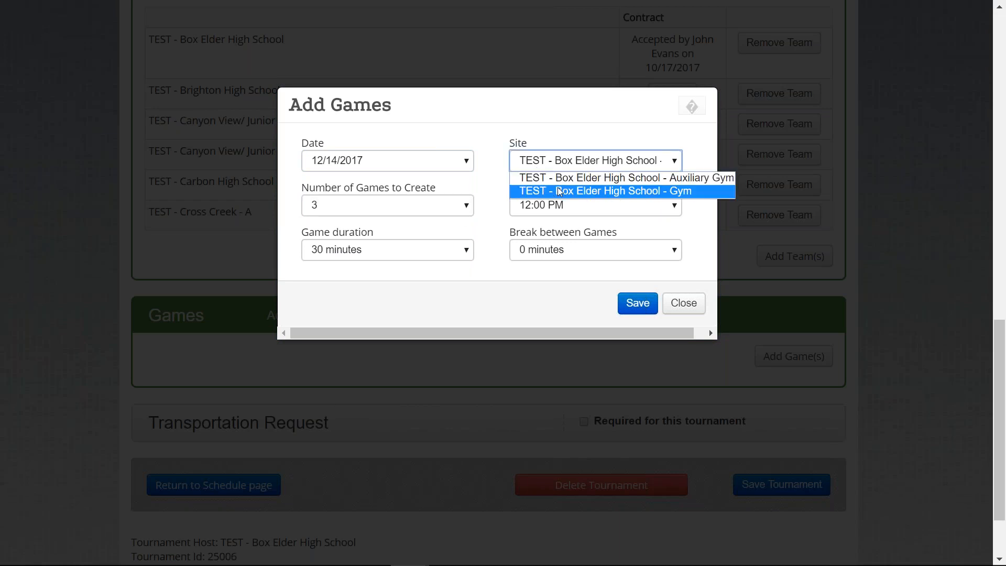
{"action": "left_click", "coordinate": [561, 191]}
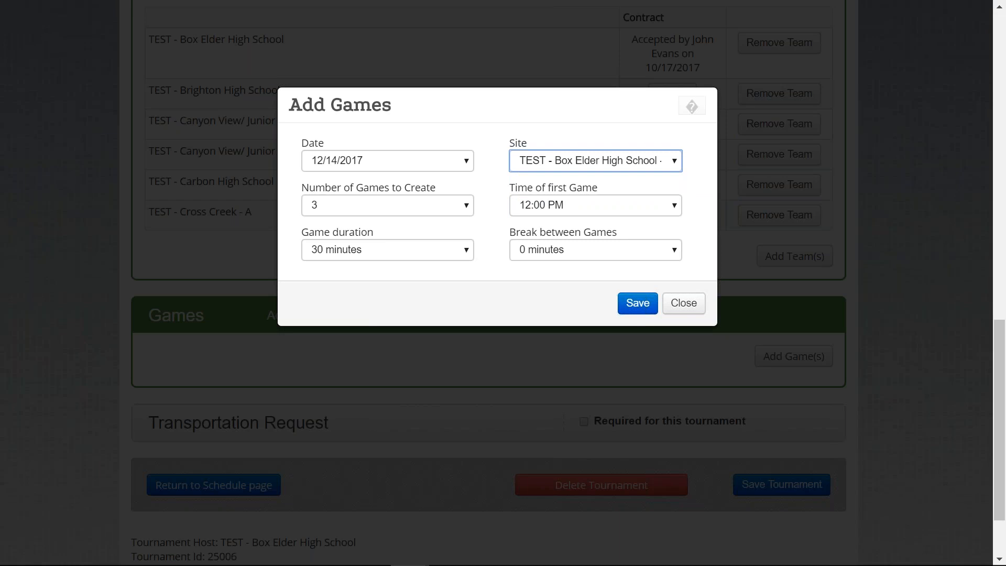
- Set the time of the first game to 5:00 PM
{"action": "left_click", "coordinate": [600, 205]}
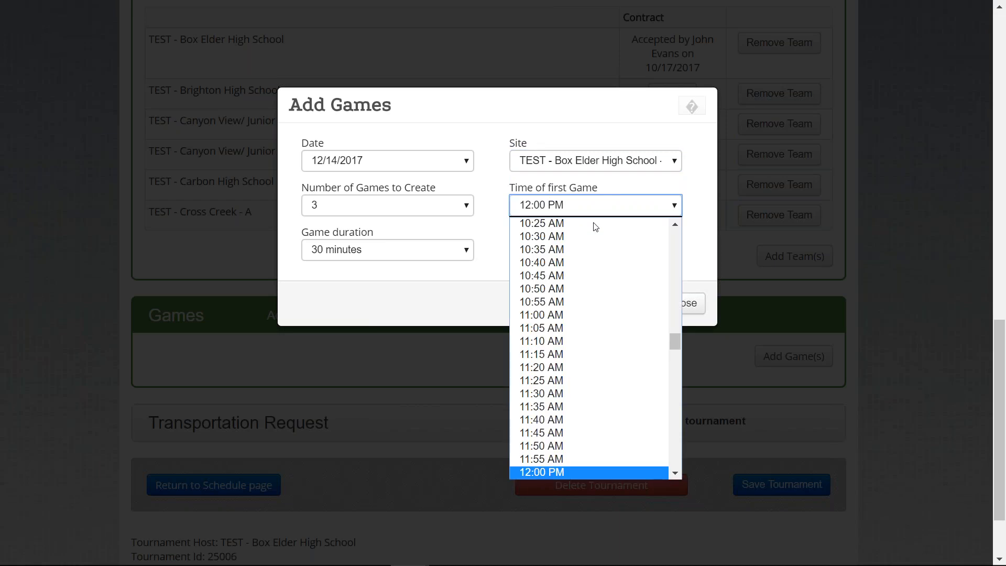
{"action": "scroll", "coordinate": [608, 395], "scroll_direction": "down", "scroll_amount": 6}
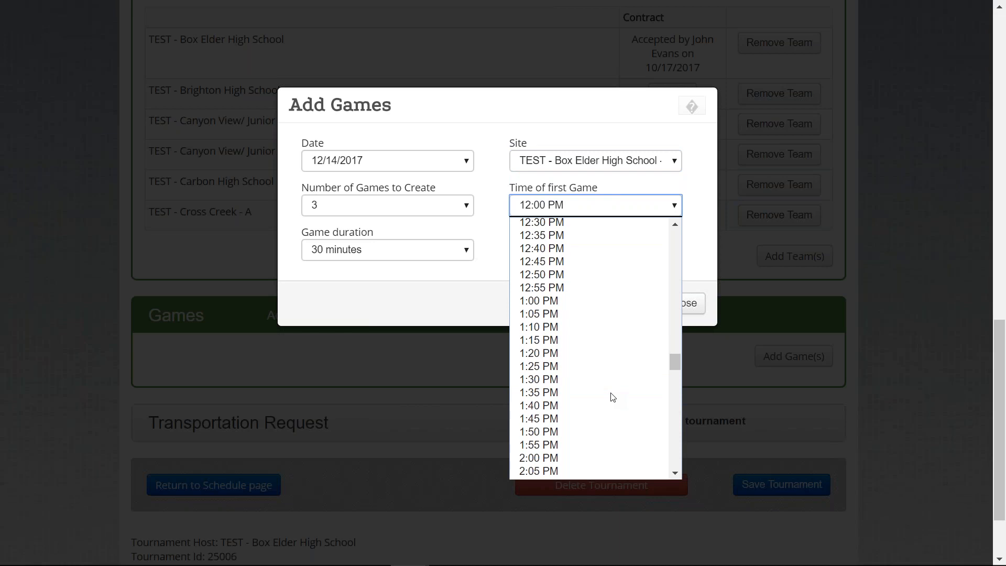
{"action": "scroll", "coordinate": [610, 394], "scroll_direction": "down", "scroll_amount": 12}
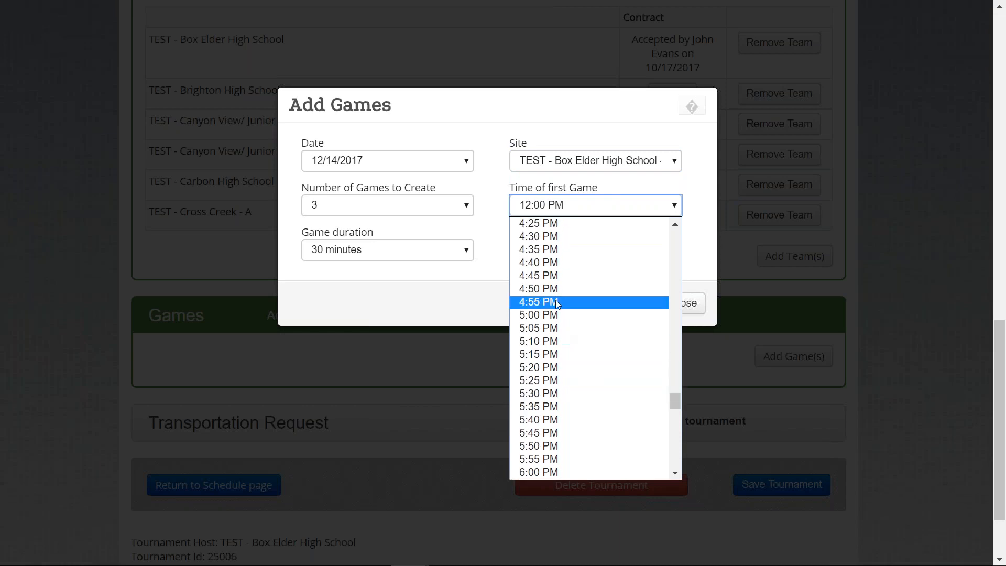
{"action": "left_click", "coordinate": [554, 312]}
- Set the game duration to 1 hour with 30-minute breaks between games and save the new 12/14/2017 games
{"action": "left_click", "coordinate": [407, 251]}
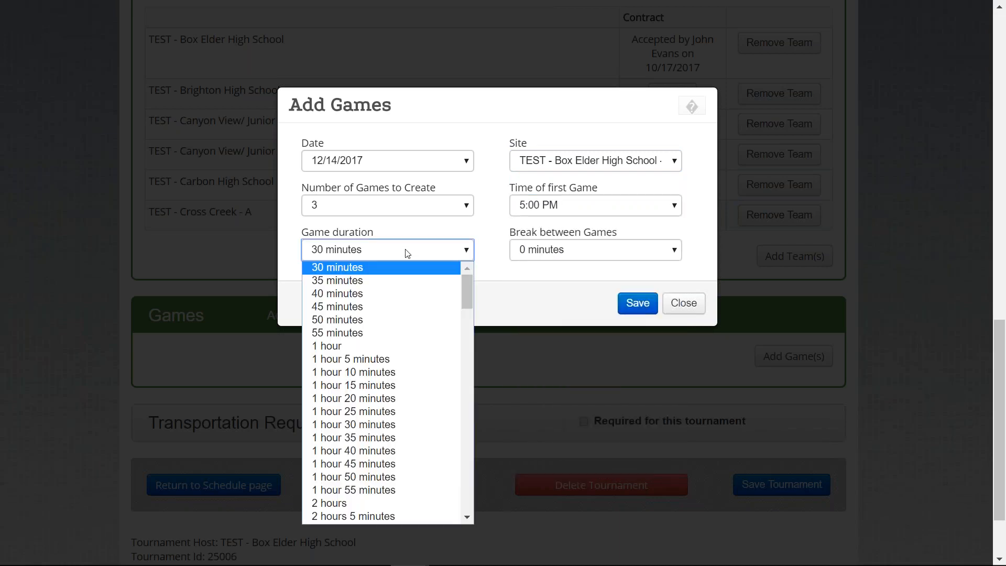
{"action": "left_click", "coordinate": [384, 346]}
{"action": "left_click", "coordinate": [551, 253]}
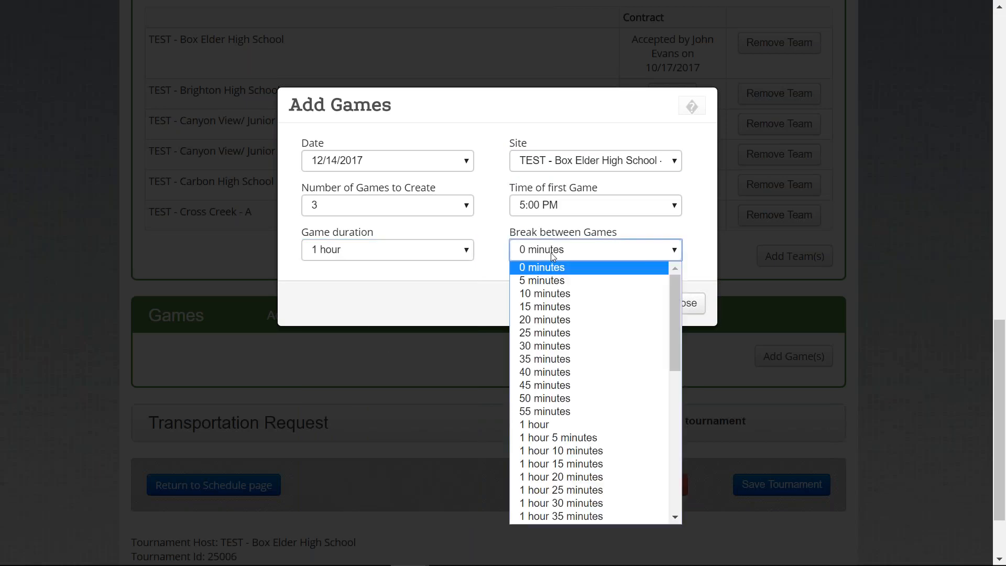
{"action": "left_click", "coordinate": [558, 347]}
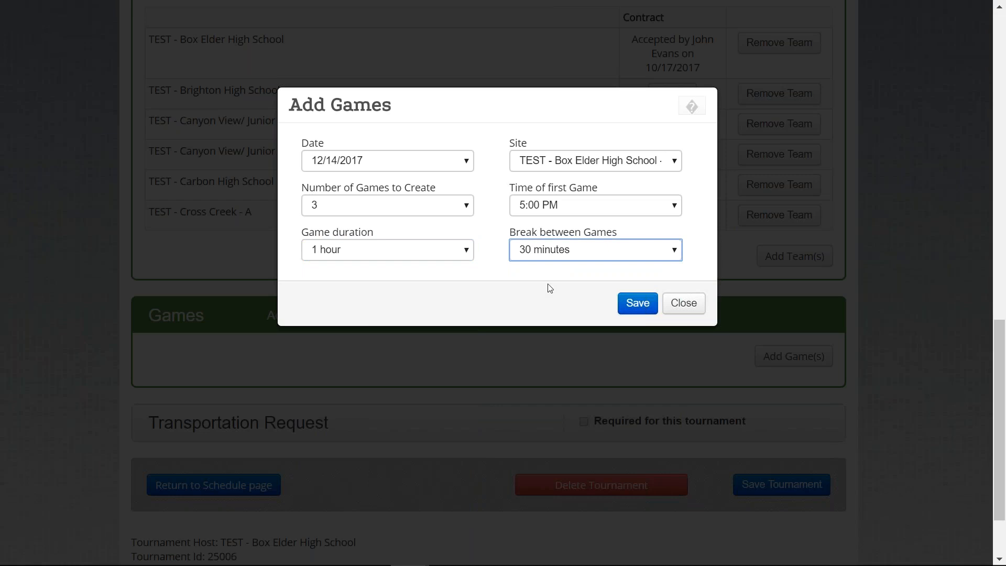
{"action": "left_click", "coordinate": [639, 304]}
{"action": "left_click", "coordinate": [639, 304]}
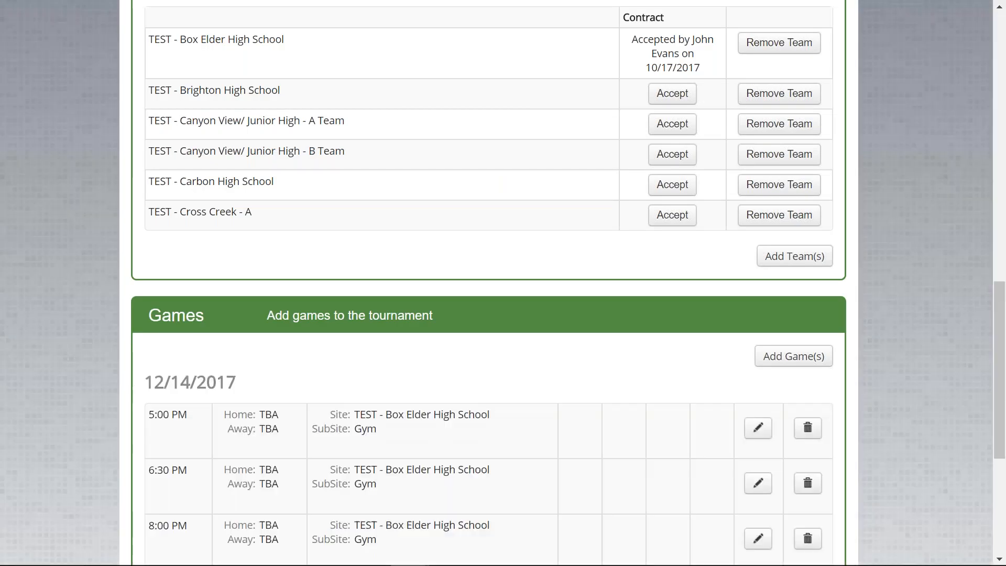
- Review the officials, workers and location details of the 5:00 PM game on 12/14/2017
{"action": "scroll", "coordinate": [520, 322], "scroll_direction": "down", "scroll_amount": 1}
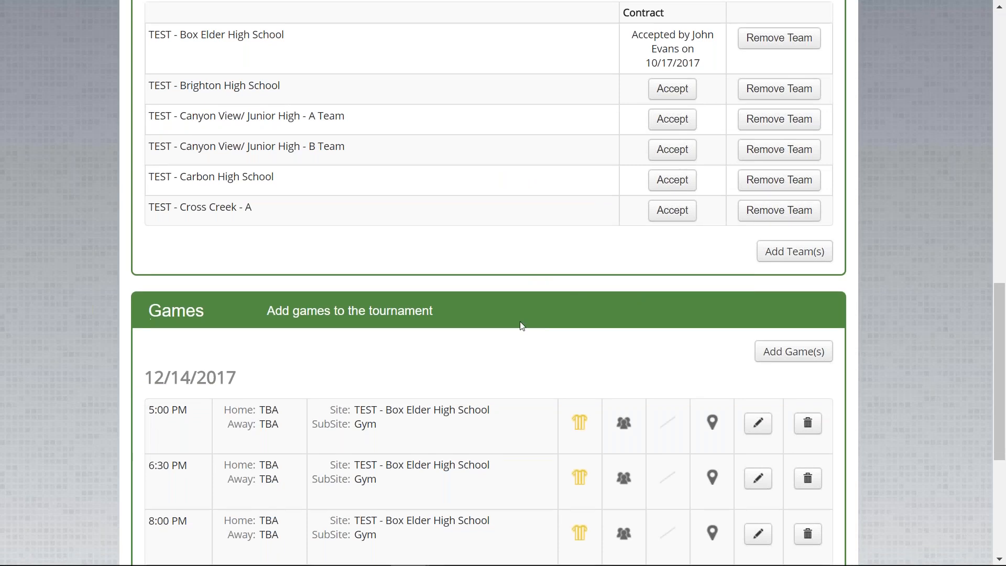
{"action": "scroll", "coordinate": [522, 326], "scroll_direction": "down", "scroll_amount": 2}
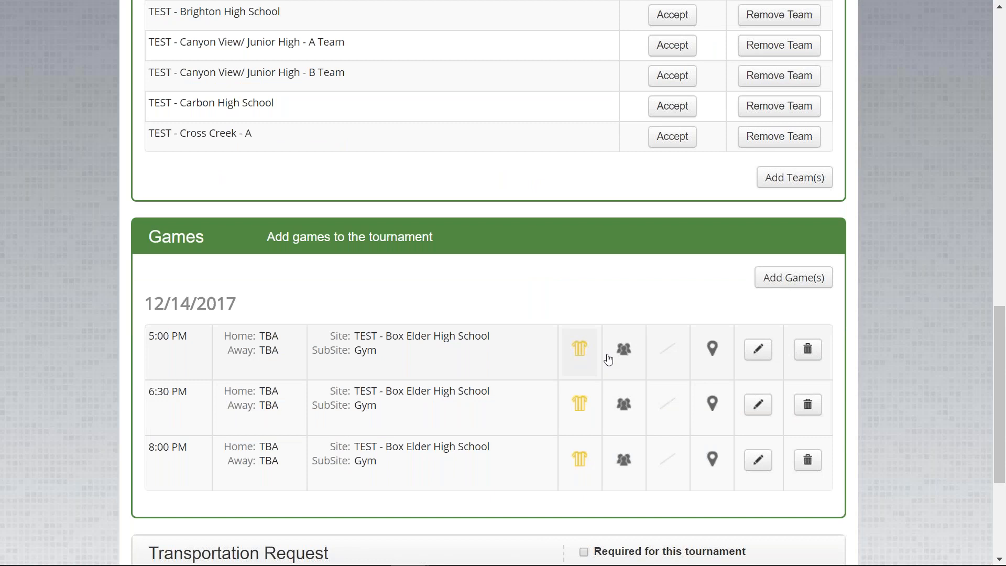
{"action": "left_click", "coordinate": [578, 355]}
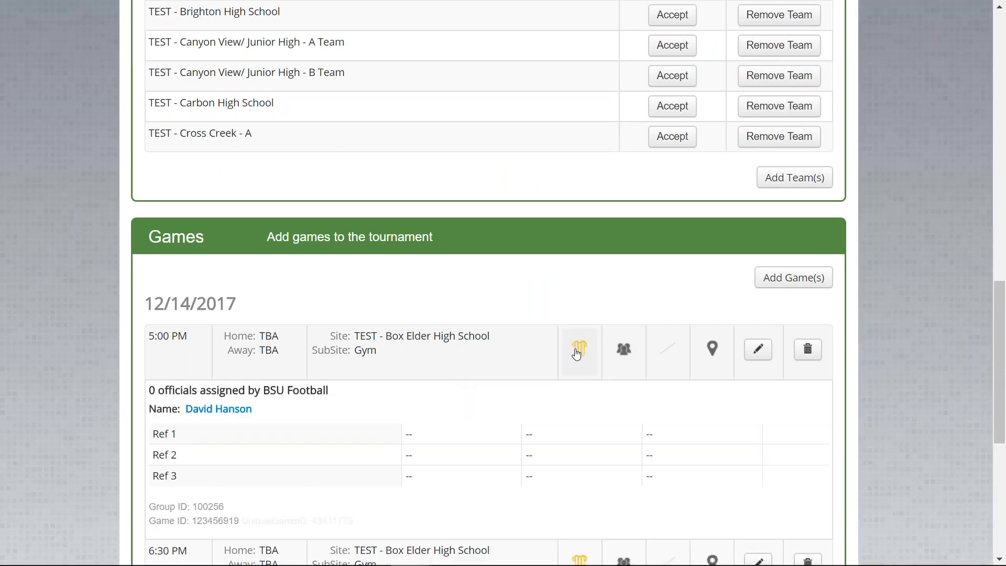
{"action": "scroll", "coordinate": [520, 406], "scroll_direction": "down", "scroll_amount": 2}
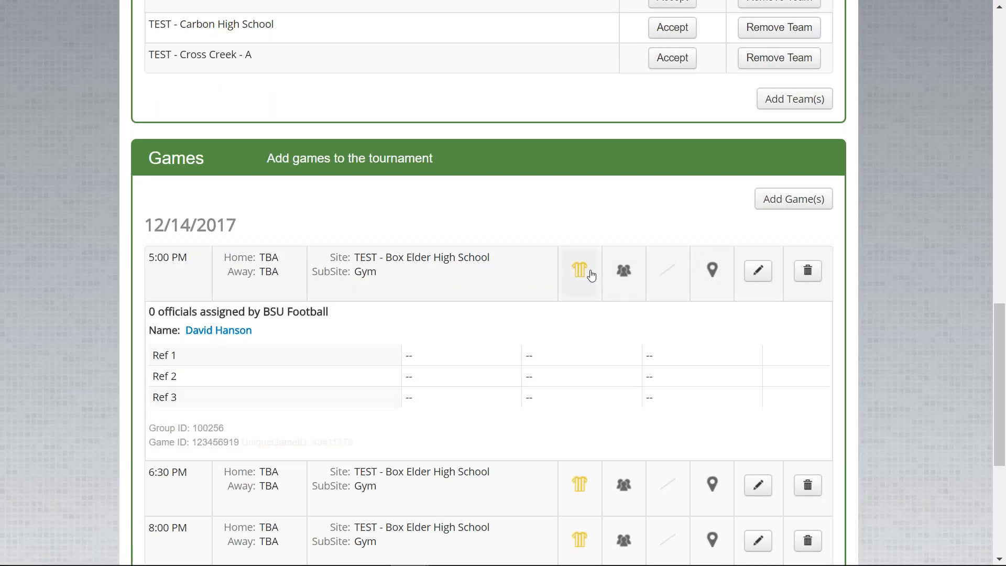
{"action": "left_click", "coordinate": [589, 273]}
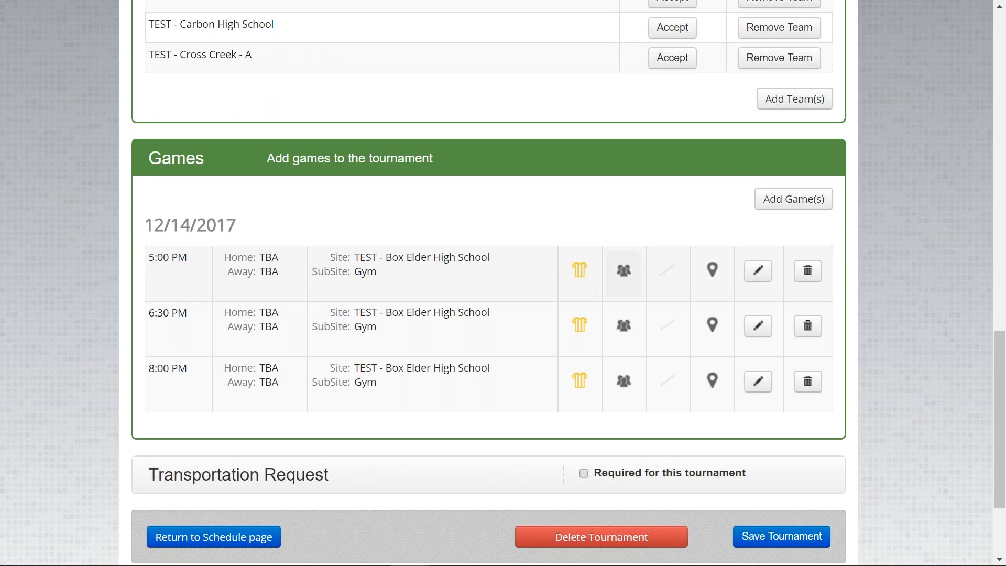
{"action": "left_click", "coordinate": [625, 270]}
{"action": "left_click", "coordinate": [625, 271]}
{"action": "left_click", "coordinate": [722, 272]}
{"action": "left_click", "coordinate": [722, 273]}
- Start adding 3 tournament games on 12/15/2017 at the TEST - Box Elder High School Auxiliary Gym
{"action": "left_click", "coordinate": [791, 199]}
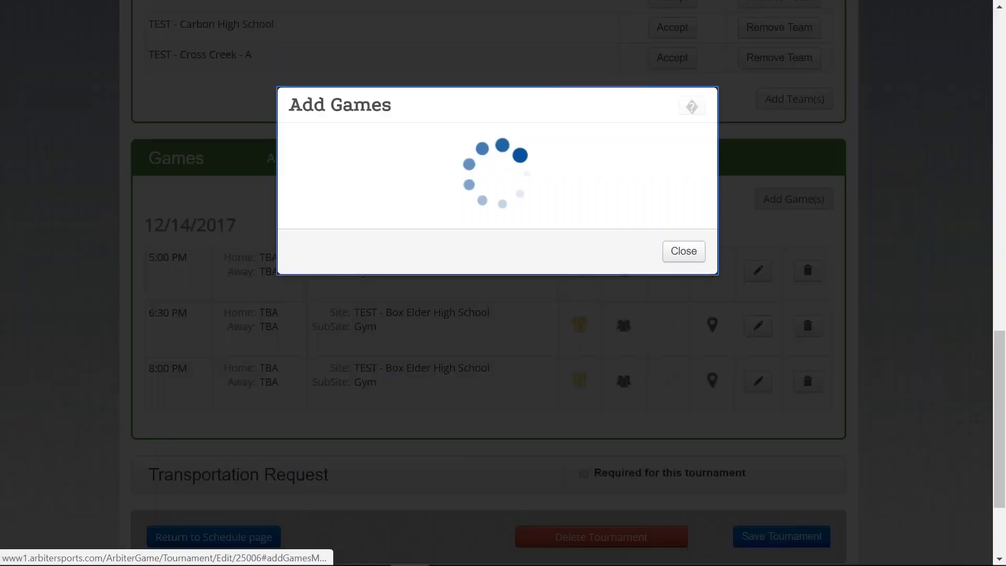
{"action": "left_click", "coordinate": [373, 160]}
{"action": "left_click", "coordinate": [372, 190]}
{"action": "left_click", "coordinate": [373, 205]}
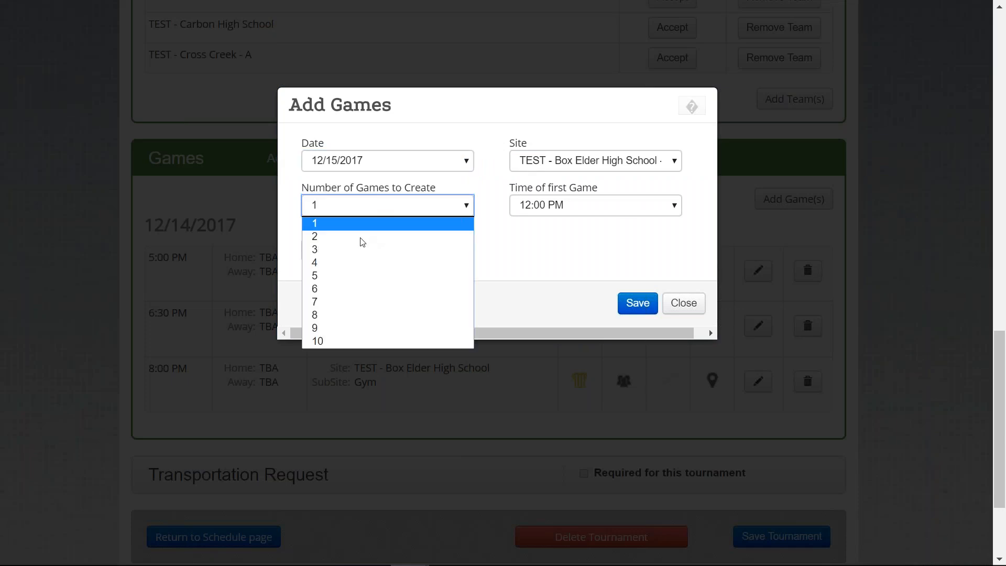
{"action": "left_click", "coordinate": [365, 250]}
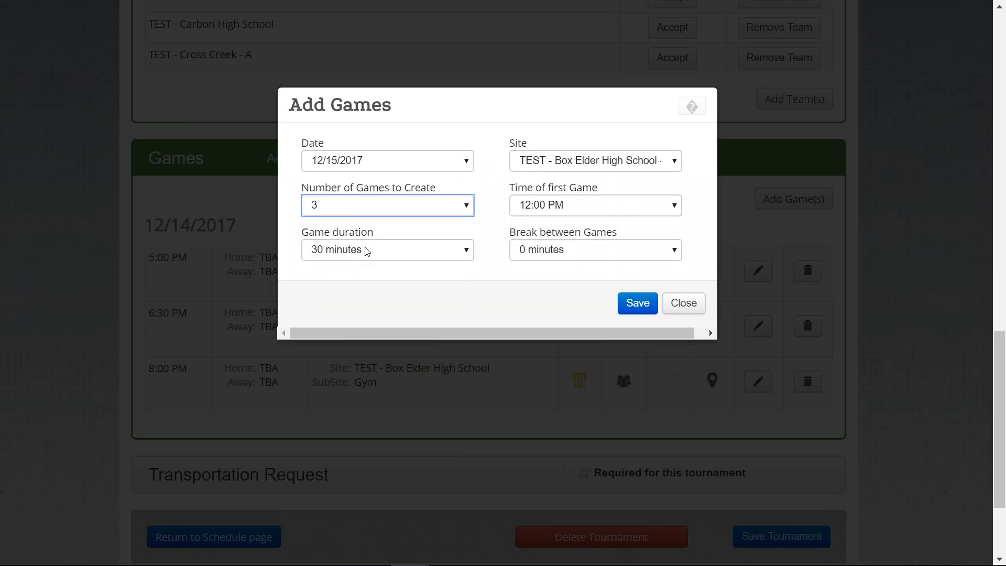
- Set the first game's time to 5:00 PM with 30-minute breaks between games and save the 12/15/2017 games
{"action": "left_click", "coordinate": [564, 205]}
{"action": "scroll", "coordinate": [588, 336], "scroll_direction": "down", "scroll_amount": 15}
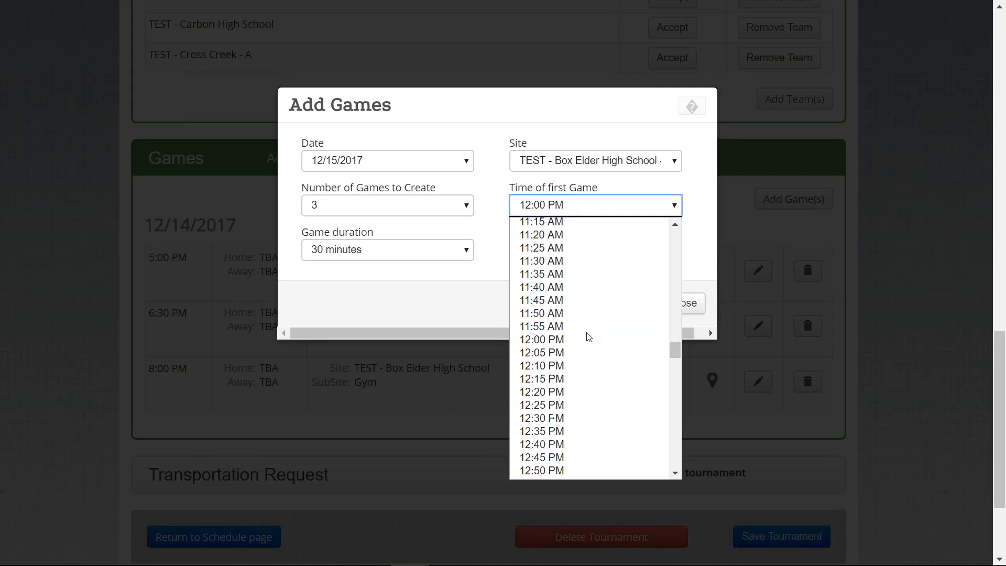
{"action": "scroll", "coordinate": [588, 336], "scroll_direction": "down", "scroll_amount": 2}
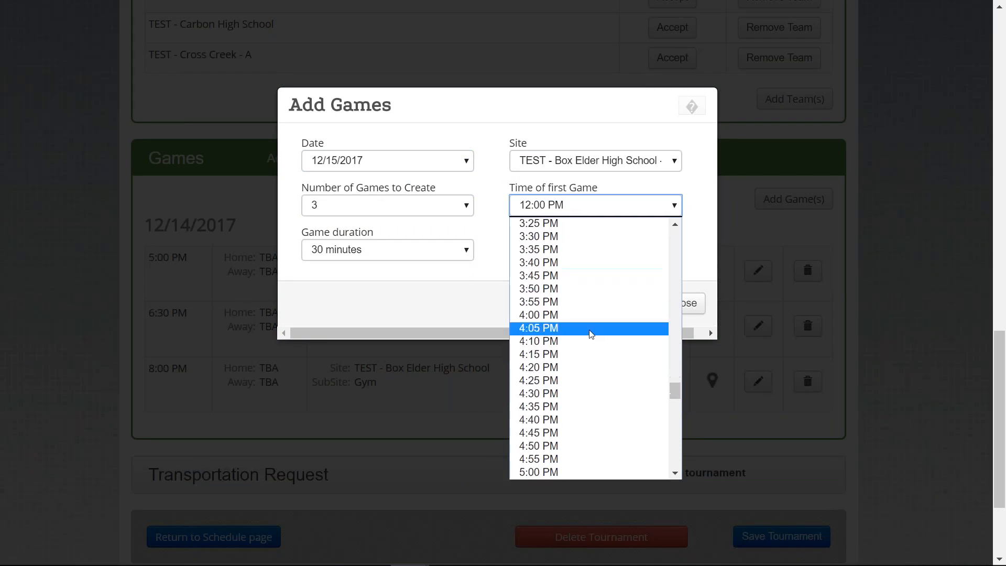
{"action": "scroll", "coordinate": [589, 346], "scroll_direction": "down", "scroll_amount": 3}
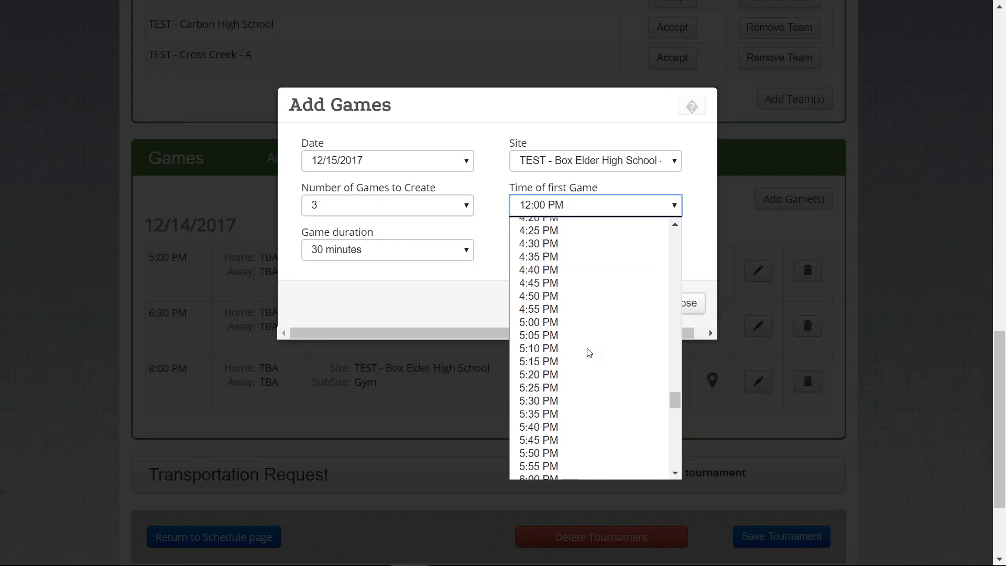
{"action": "left_click", "coordinate": [564, 316]}
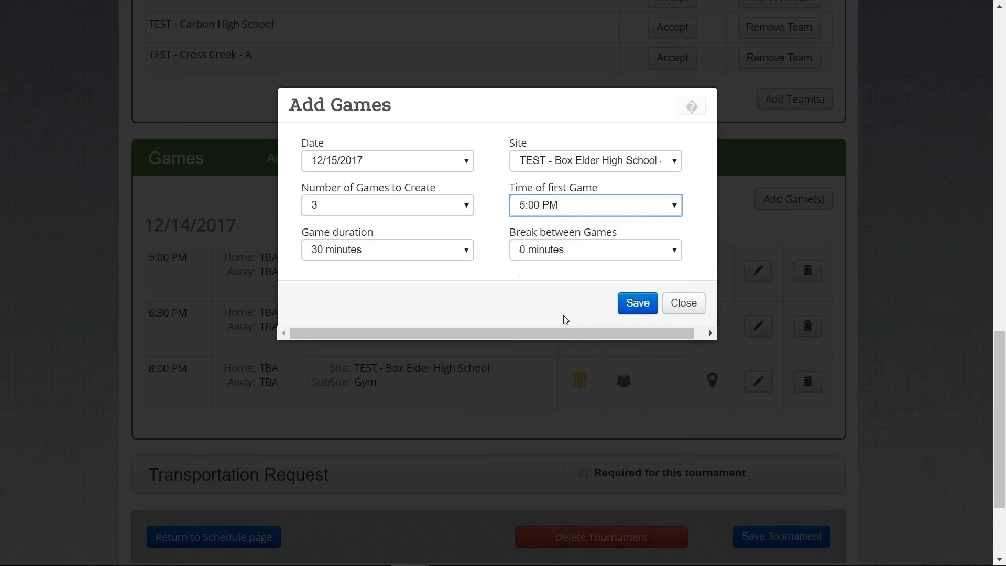
{"action": "left_click", "coordinate": [573, 246]}
{"action": "left_click", "coordinate": [568, 347]}
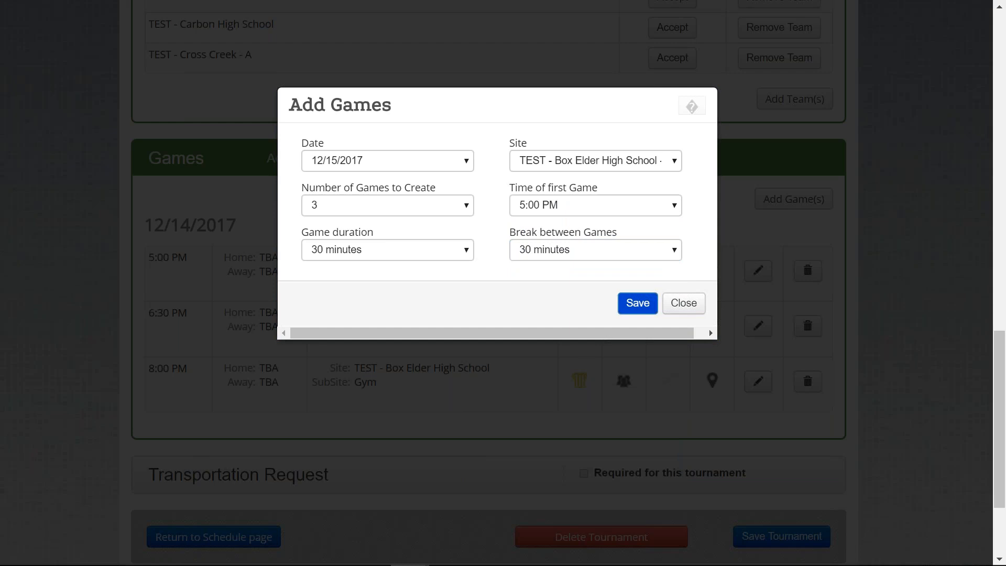
{"action": "left_click", "coordinate": [638, 303]}
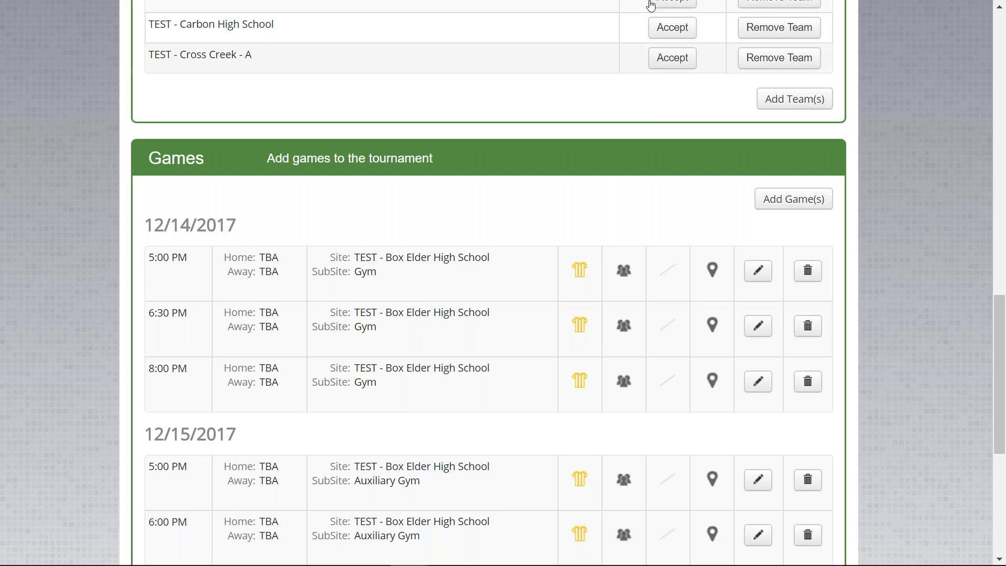
- Save the tournament with its 12/14/2017 and 12/15/2017 games
{"action": "scroll", "coordinate": [400, 453], "scroll_direction": "down", "scroll_amount": 3}
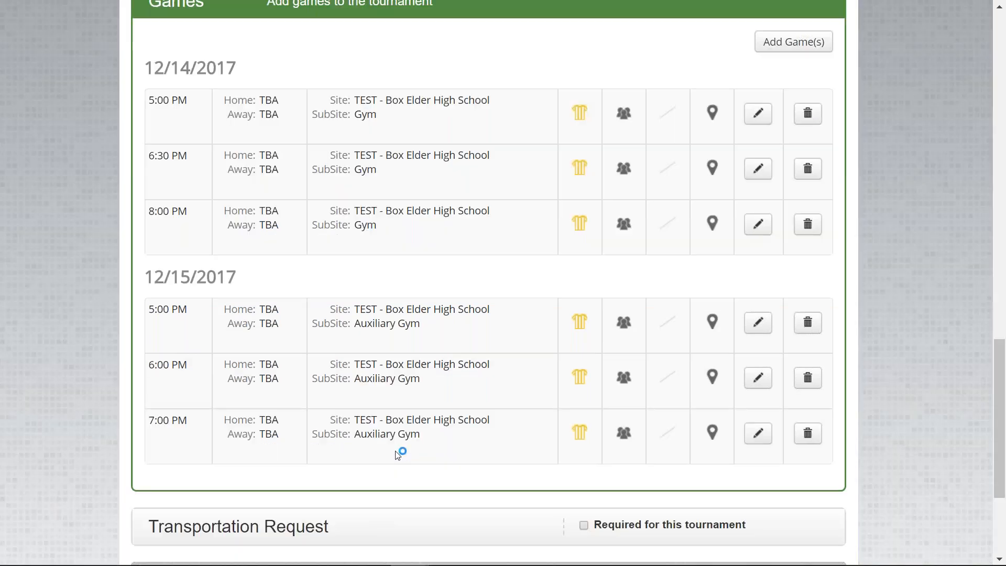
{"action": "scroll", "coordinate": [401, 384], "scroll_direction": "down", "scroll_amount": 1}
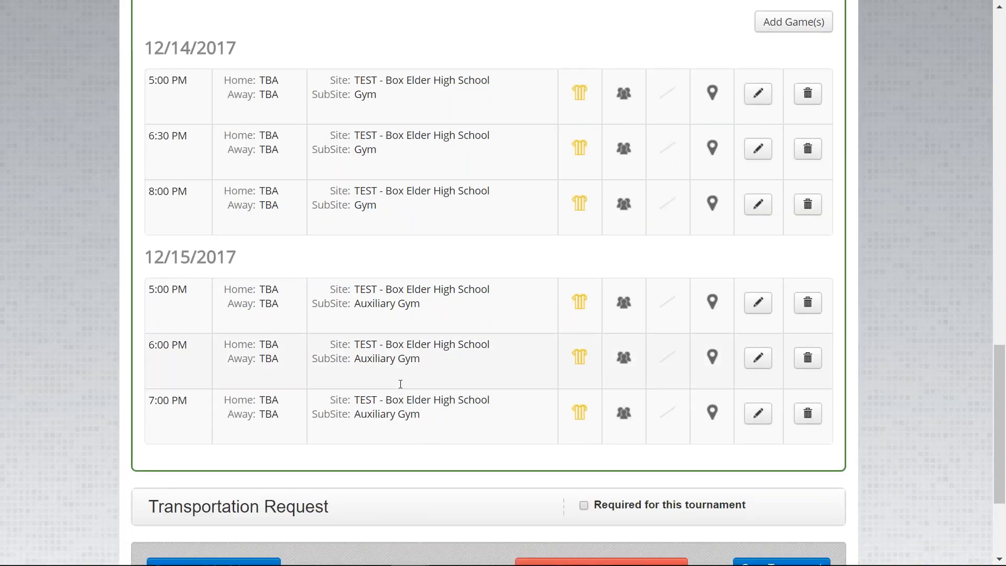
{"action": "scroll", "coordinate": [400, 384], "scroll_direction": "down", "scroll_amount": 3}
{"action": "left_click", "coordinate": [792, 439]}
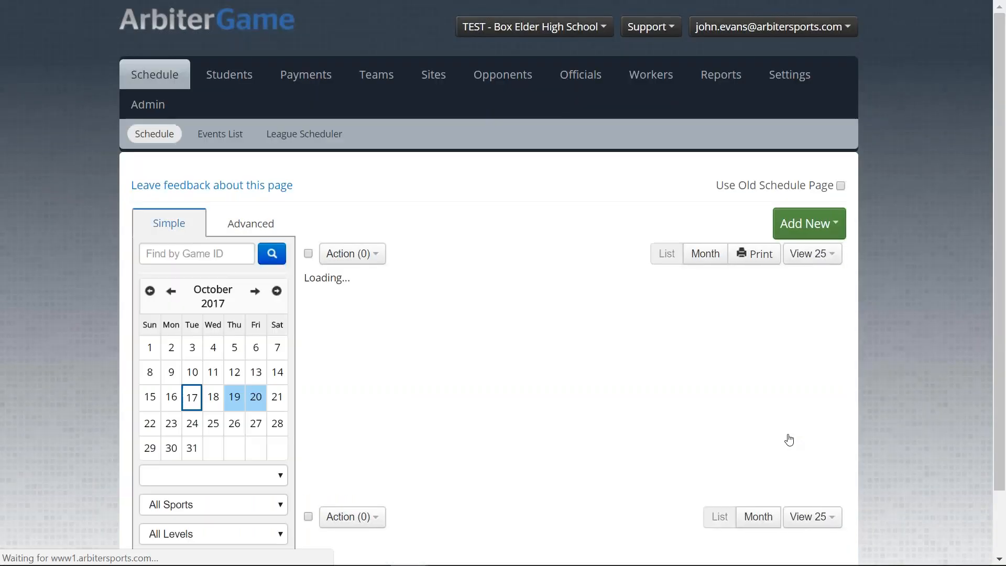
- Show the schedule for December 14, 2017 and open the Winter Basketball Classic tournament
{"action": "left_click", "coordinate": [256, 292]}
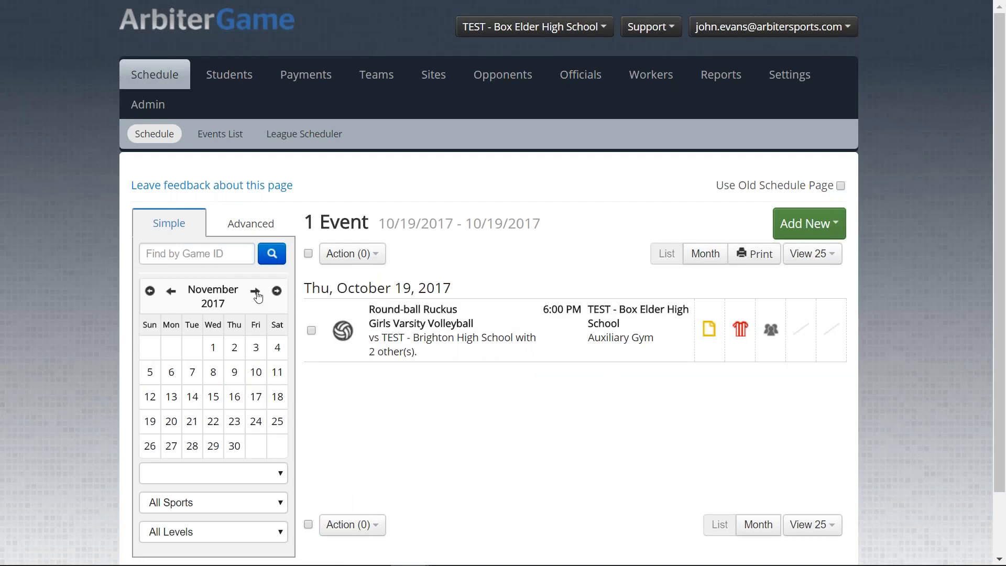
{"action": "left_click", "coordinate": [256, 293]}
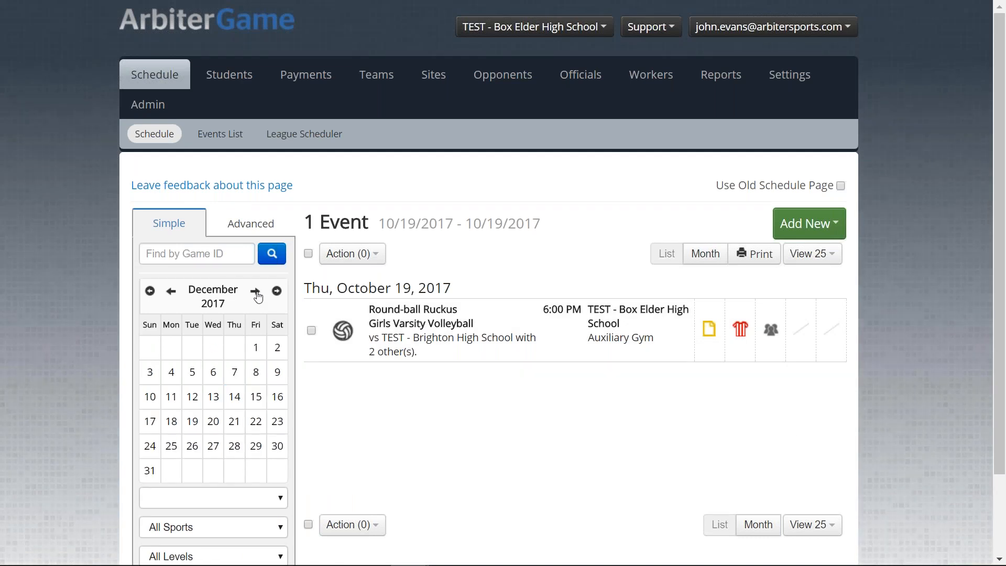
{"action": "left_click", "coordinate": [239, 403]}
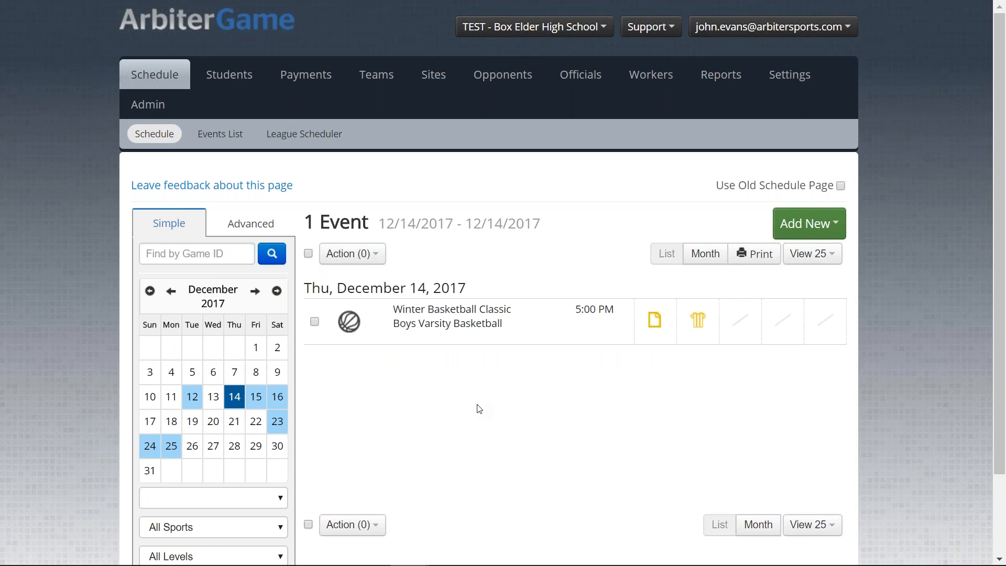
{"action": "left_click", "coordinate": [463, 316]}
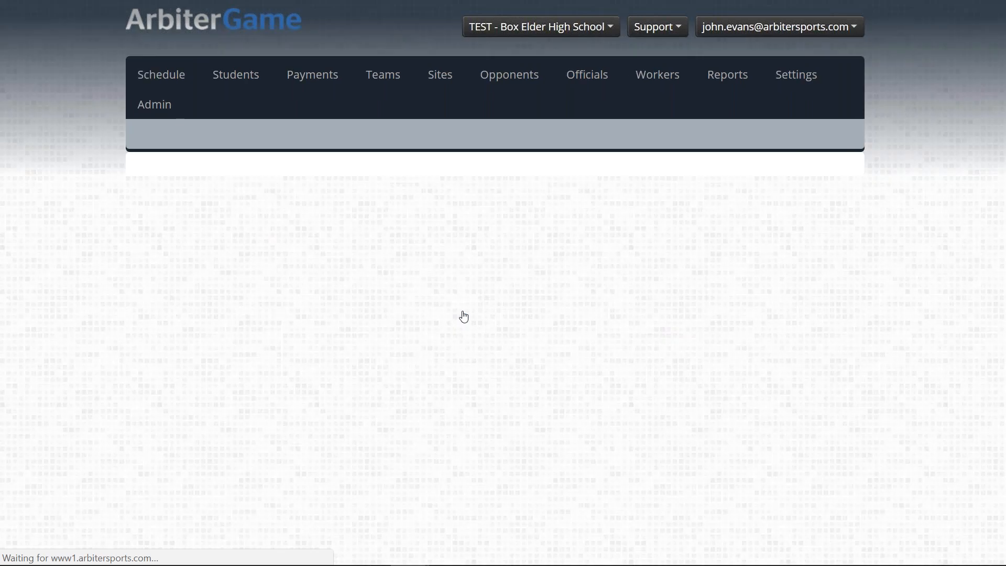
- Assign TEST - Box Elder High School as home and TEST - Brighton High School as away team for the 12/14/2017 5:00 PM game
{"action": "scroll", "coordinate": [503, 378], "scroll_direction": "down", "scroll_amount": 10}
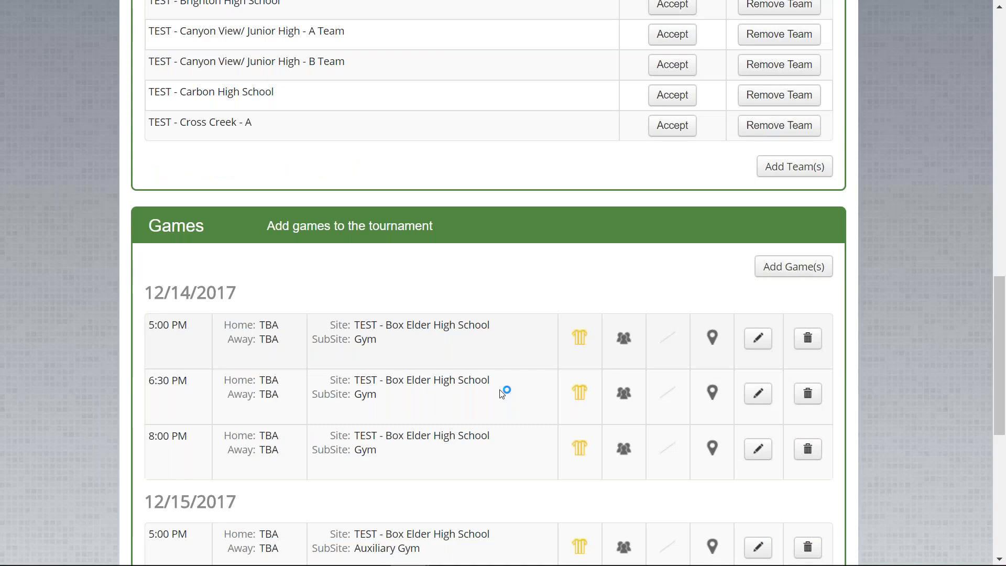
{"action": "scroll", "coordinate": [294, 248], "scroll_direction": "down", "scroll_amount": 1}
{"action": "scroll", "coordinate": [292, 247], "scroll_direction": "down", "scroll_amount": 1}
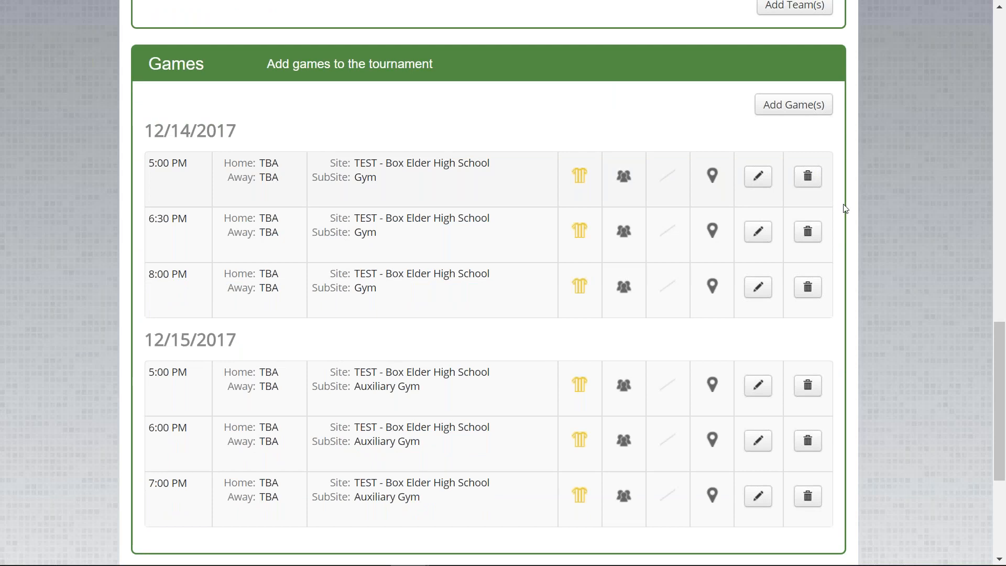
{"action": "left_click", "coordinate": [766, 183]}
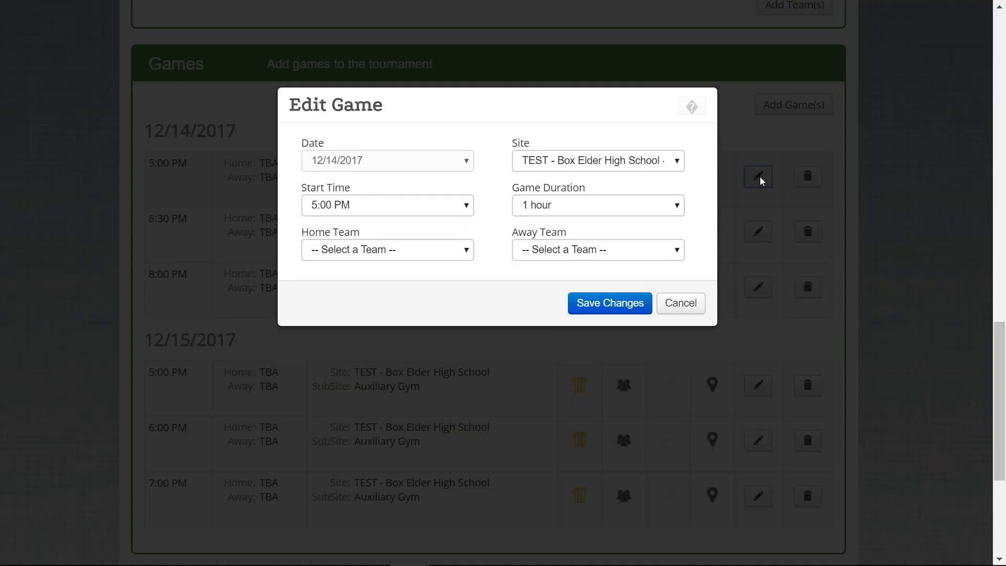
{"action": "left_click", "coordinate": [390, 252]}
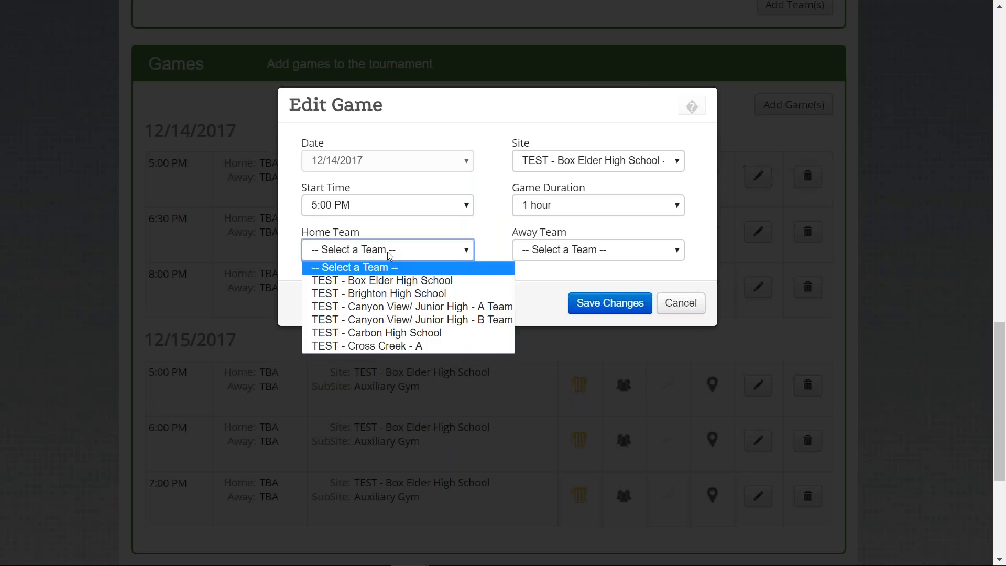
{"action": "left_click", "coordinate": [392, 275]}
{"action": "left_click", "coordinate": [552, 251]}
{"action": "left_click", "coordinate": [582, 290]}
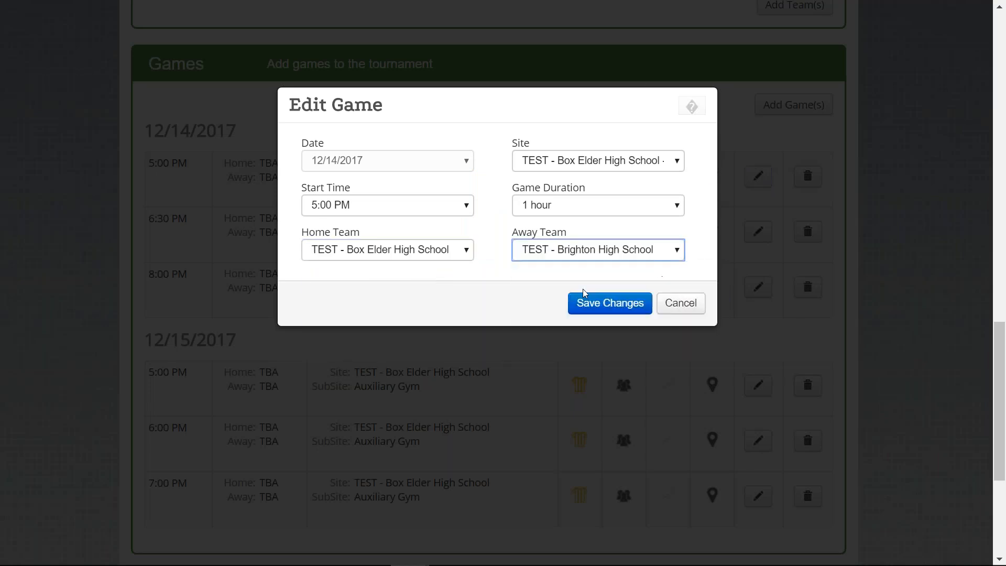
{"action": "left_click", "coordinate": [585, 295]}
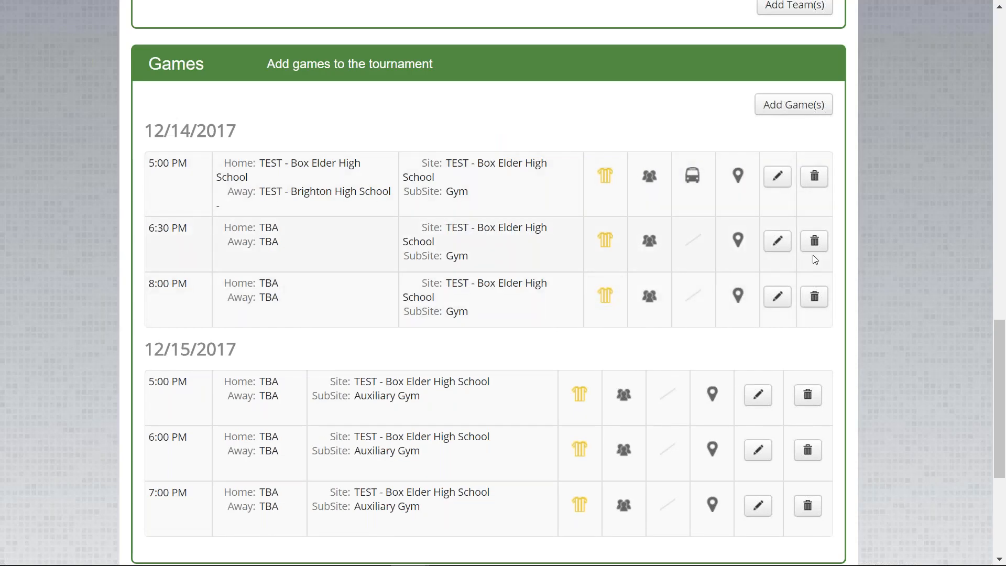
- Assign Canyon View/ Junior High - A Team as home and Carbon High School as away team for the 12/14/2017 6:30 PM game
{"action": "left_click", "coordinate": [779, 242]}
{"action": "left_click", "coordinate": [390, 251]}
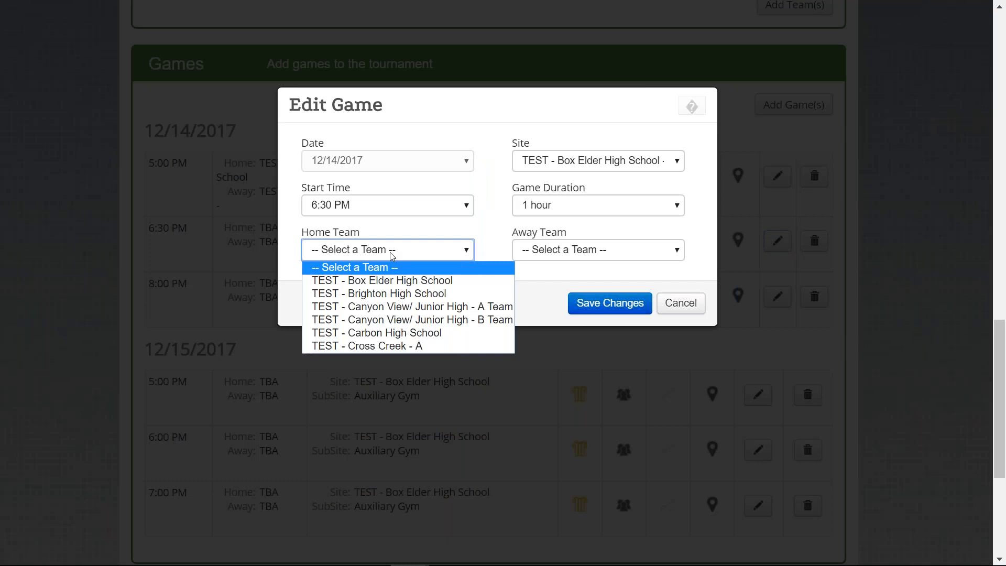
{"action": "left_click", "coordinate": [401, 307]}
{"action": "left_click", "coordinate": [580, 238]}
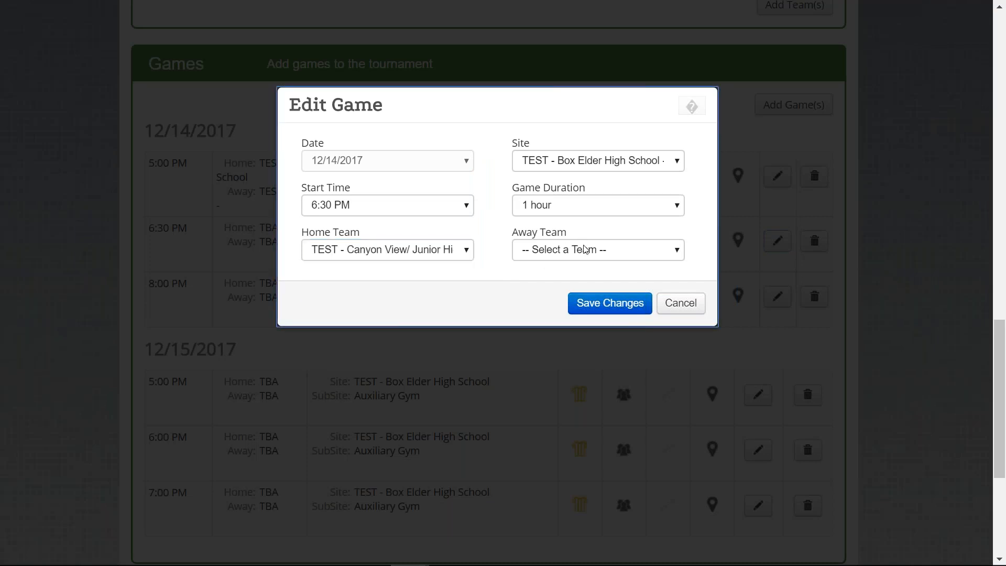
{"action": "left_click", "coordinate": [586, 250]}
{"action": "left_click", "coordinate": [589, 329]}
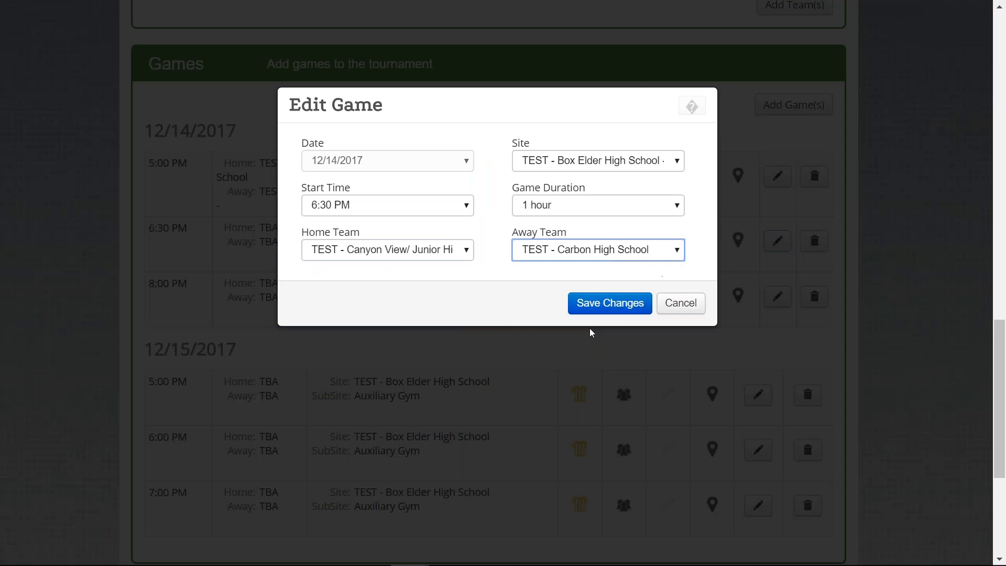
{"action": "left_click", "coordinate": [603, 306]}
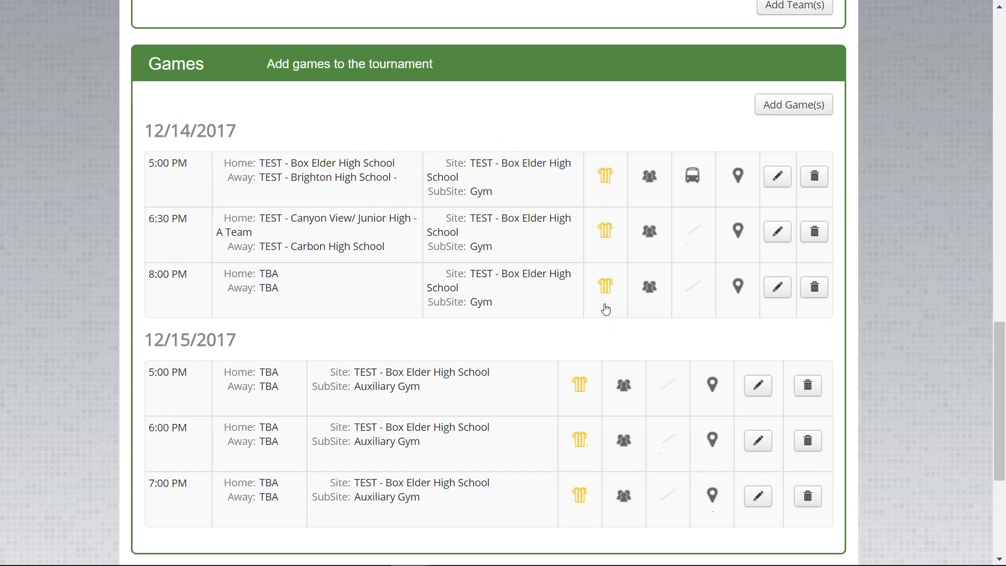
- Assign Canyon View/ Junior High - B Team as home and Cross Creek - A as away team for the 12/14/2017 8:00 PM game
{"action": "left_click", "coordinate": [775, 290]}
{"action": "left_click", "coordinate": [383, 250]}
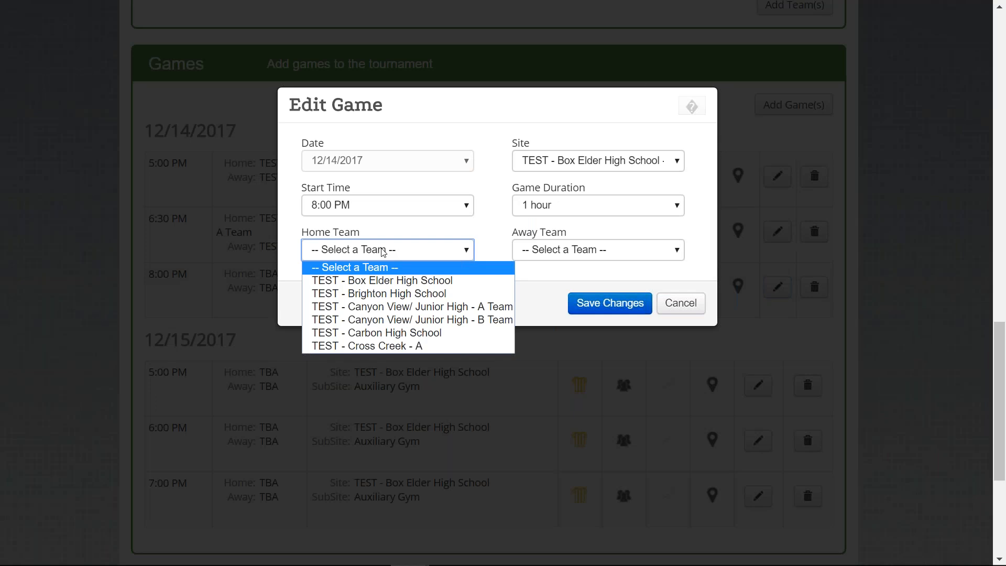
{"action": "left_click", "coordinate": [400, 315]}
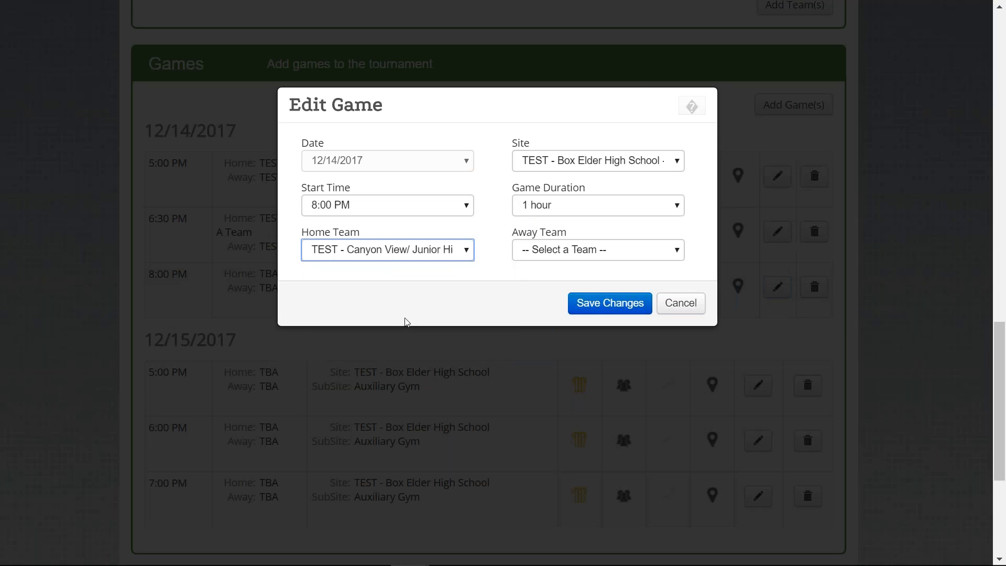
{"action": "left_click", "coordinate": [607, 251]}
{"action": "left_click", "coordinate": [590, 345]}
{"action": "left_click", "coordinate": [603, 300]}
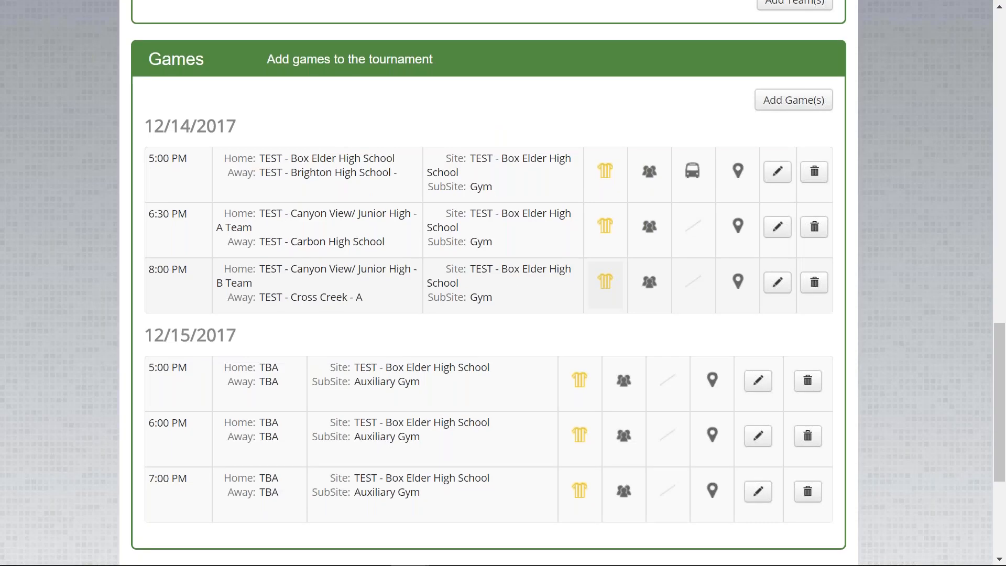
- Save the tournament with its 12/14/2017 matchups and show the schedule for December 14, 2017
{"action": "scroll", "coordinate": [834, 415], "scroll_direction": "down", "scroll_amount": 5}
{"action": "left_click", "coordinate": [808, 399]}
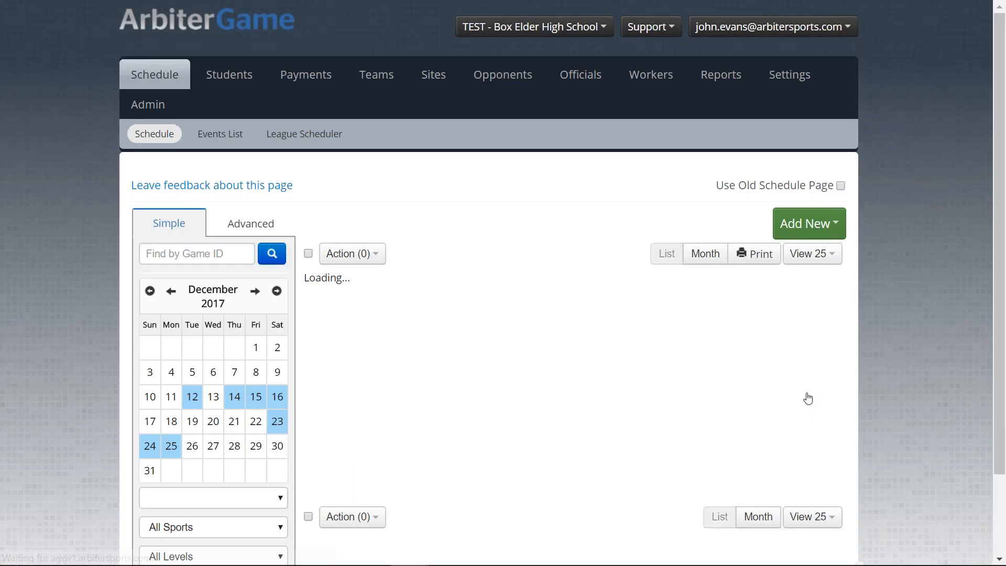
{"action": "left_click", "coordinate": [236, 398]}
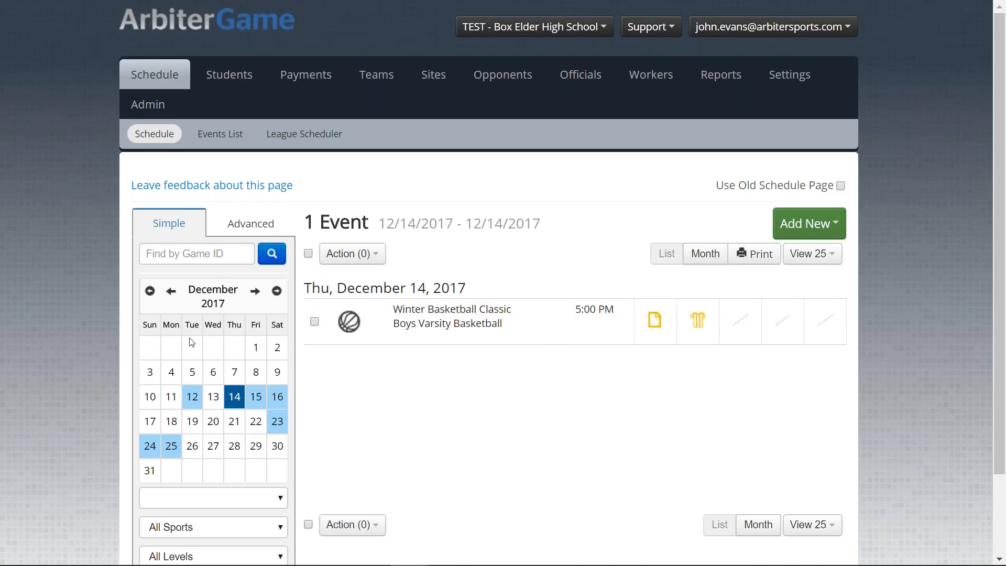
- Check the schedule for December 15, 2017 and return to the December 14 events
{"action": "left_click", "coordinate": [277, 347]}
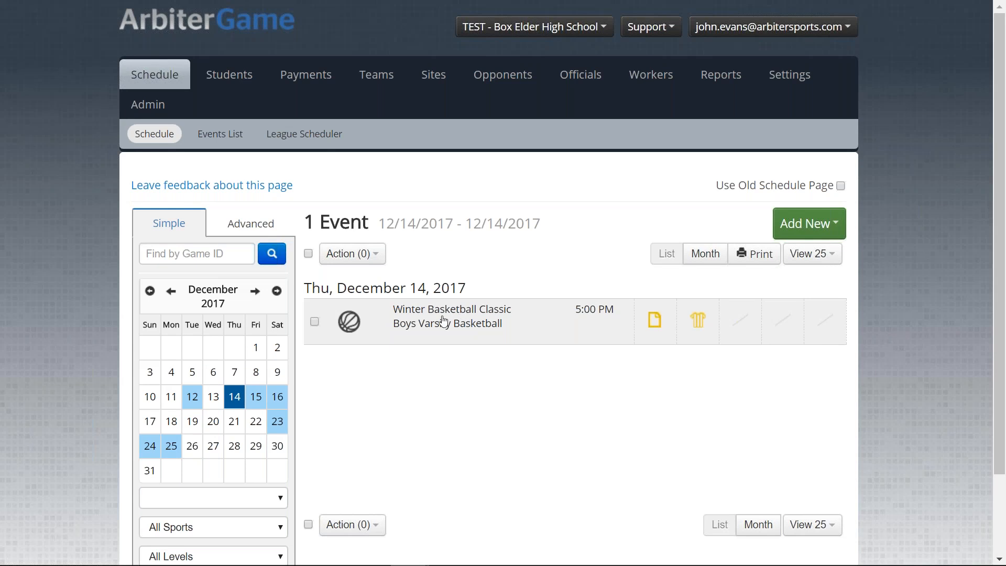
{"action": "left_click", "coordinate": [256, 396]}
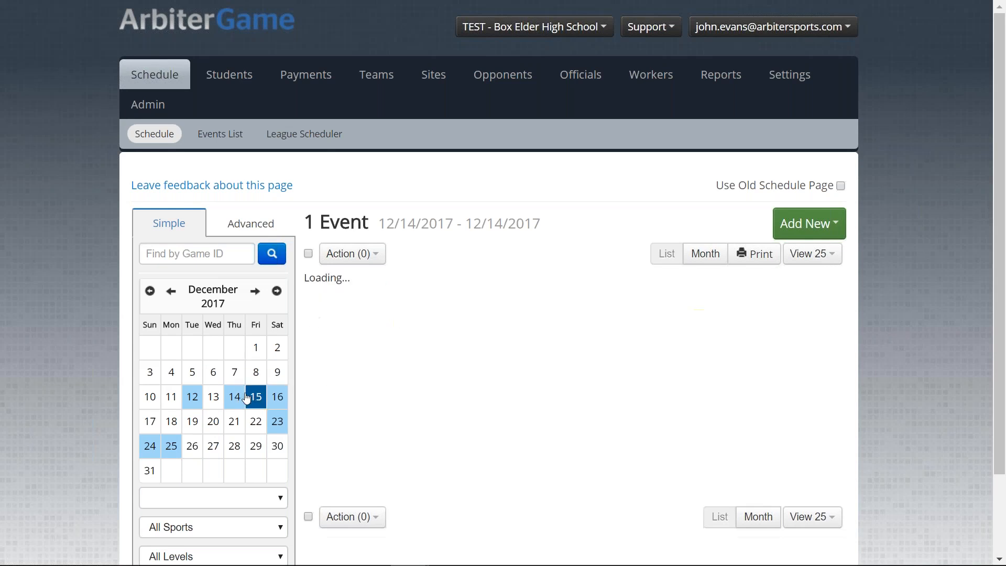
{"action": "left_click", "coordinate": [239, 398]}
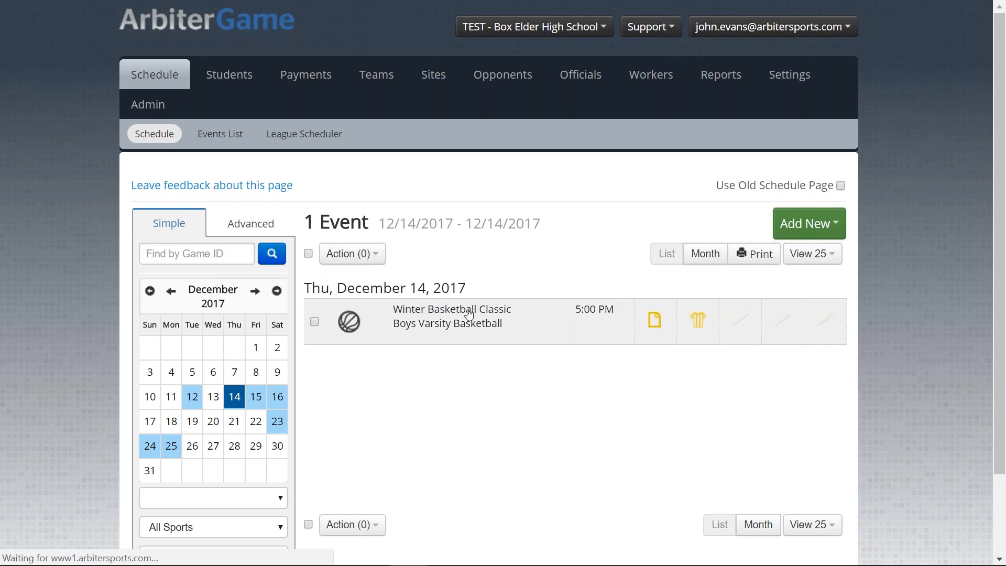
- Review the teams and games inside the Winter Basketball Classic tournament and return to the schedule
{"action": "scroll", "coordinate": [476, 321], "scroll_direction": "down", "scroll_amount": 9}
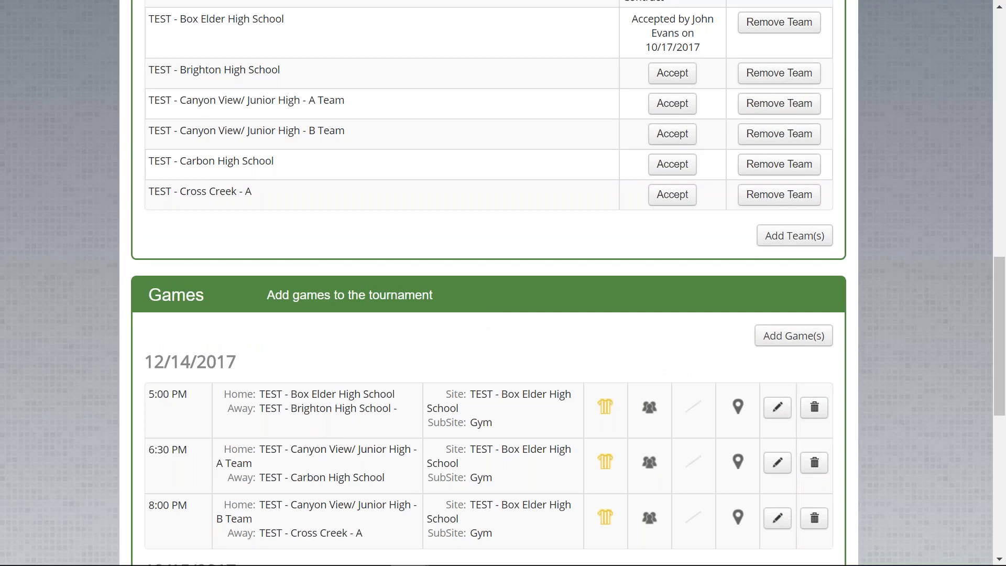
{"action": "scroll", "coordinate": [405, 405], "scroll_direction": "down", "scroll_amount": 8}
{"action": "left_click", "coordinate": [251, 396]}
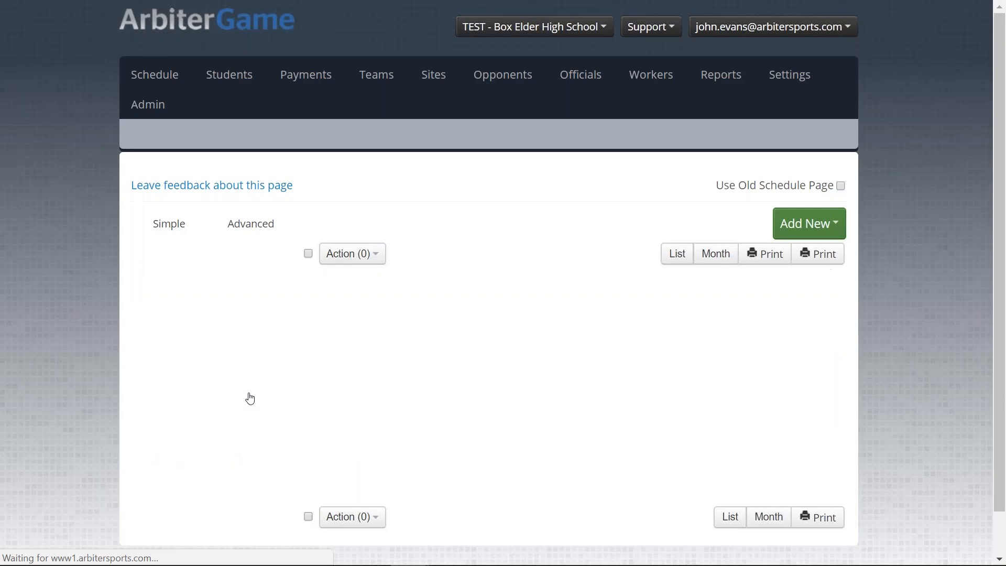